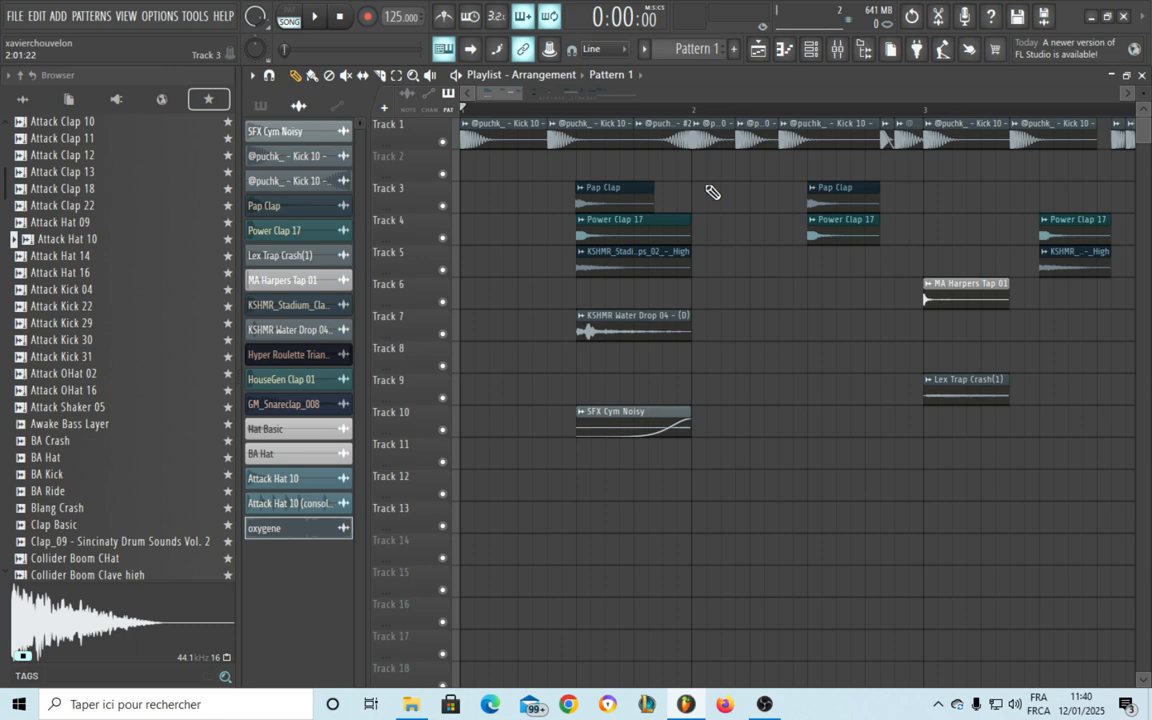
Examine the Kick 10 - #2 clip leading into bar 2 on Track 1 and the clap clips beneath it
{"action": "scroll", "coordinate": [670, 140], "scroll_direction": "up", "scroll_amount": 3, "text": "ctrl"}
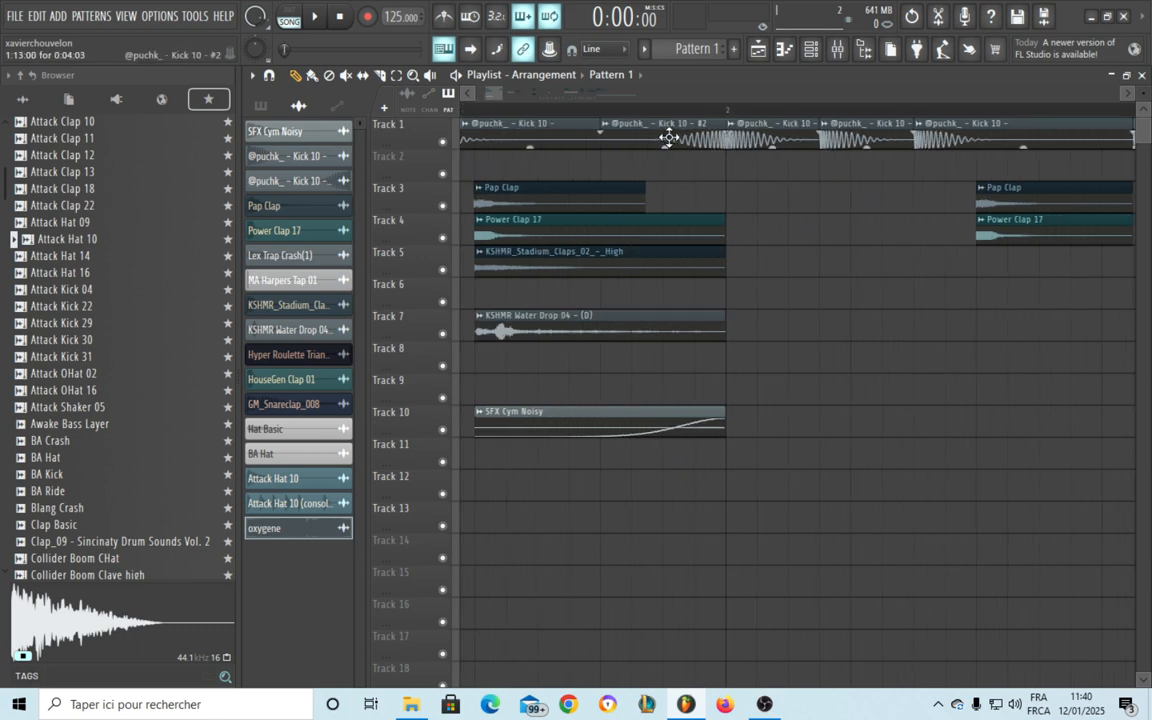
{"action": "scroll", "coordinate": [680, 155], "scroll_direction": "up", "scroll_amount": 3, "text": "alt"}
{"action": "scroll", "coordinate": [698, 162], "scroll_direction": "up", "scroll_amount": 4, "text": "ctrl"}
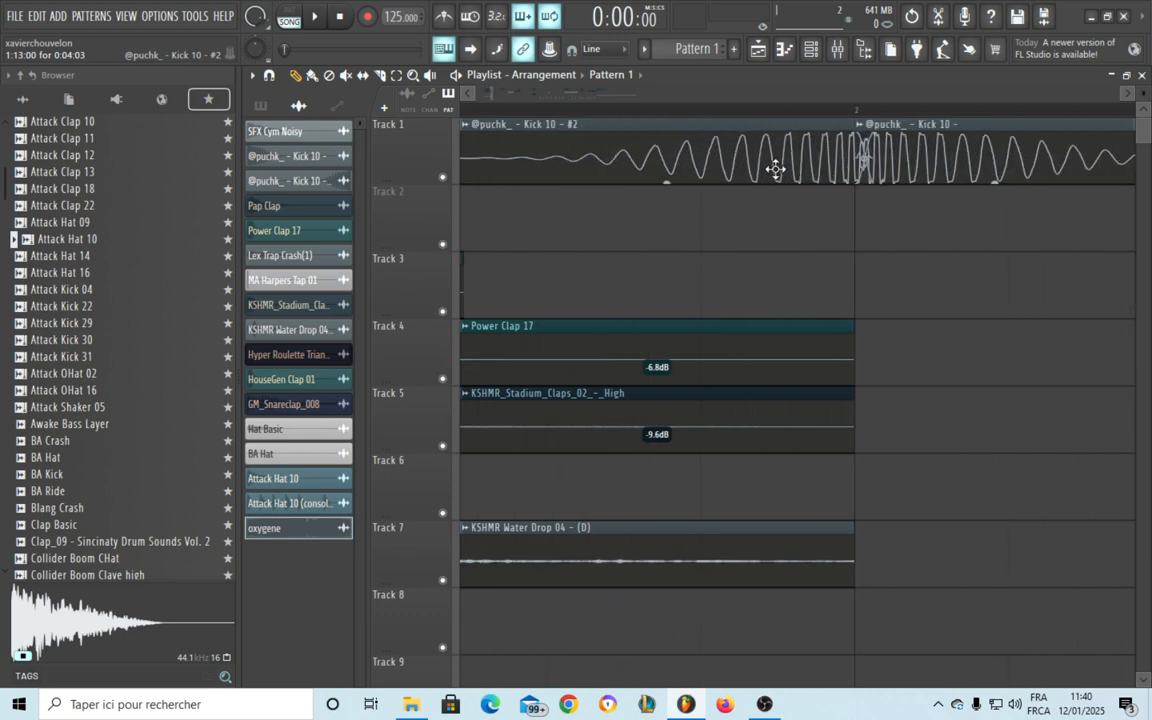
{"action": "scroll", "coordinate": [775, 168], "scroll_direction": "down", "scroll_amount": 5, "text": "ctrl"}
{"action": "scroll", "coordinate": [690, 205], "scroll_direction": "up", "scroll_amount": 5, "text": "ctrl"}
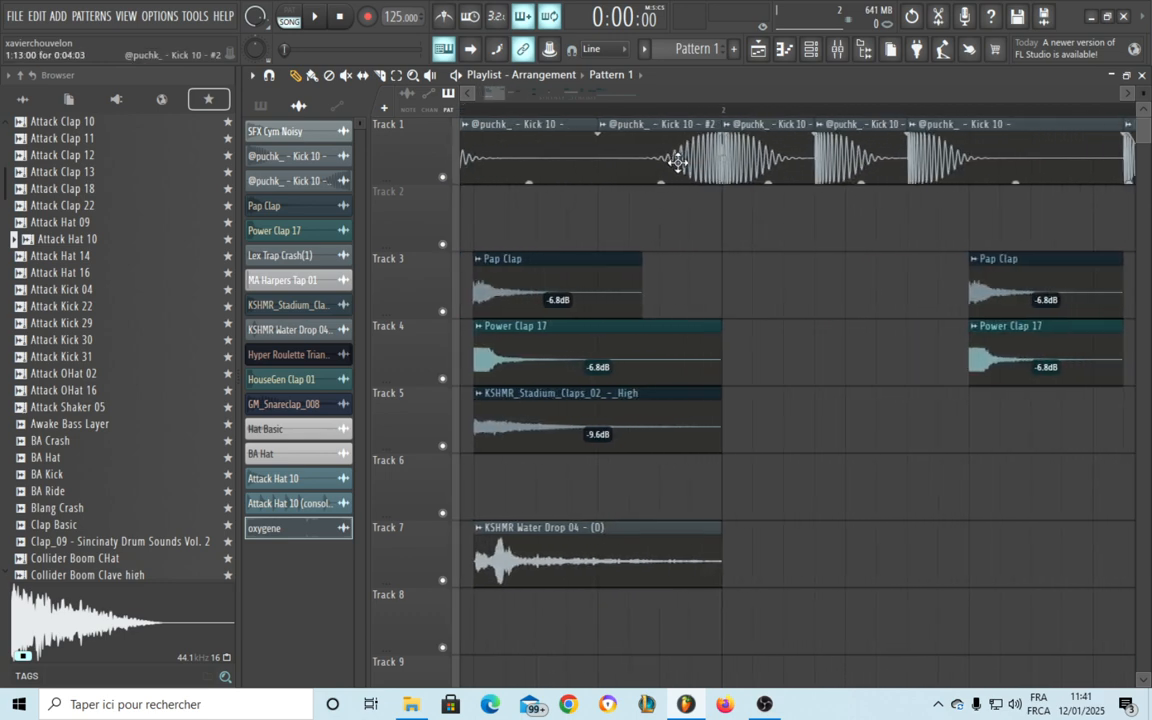
{"action": "scroll", "coordinate": [716, 162], "scroll_direction": "down", "scroll_amount": 5, "text": "ctrl"}
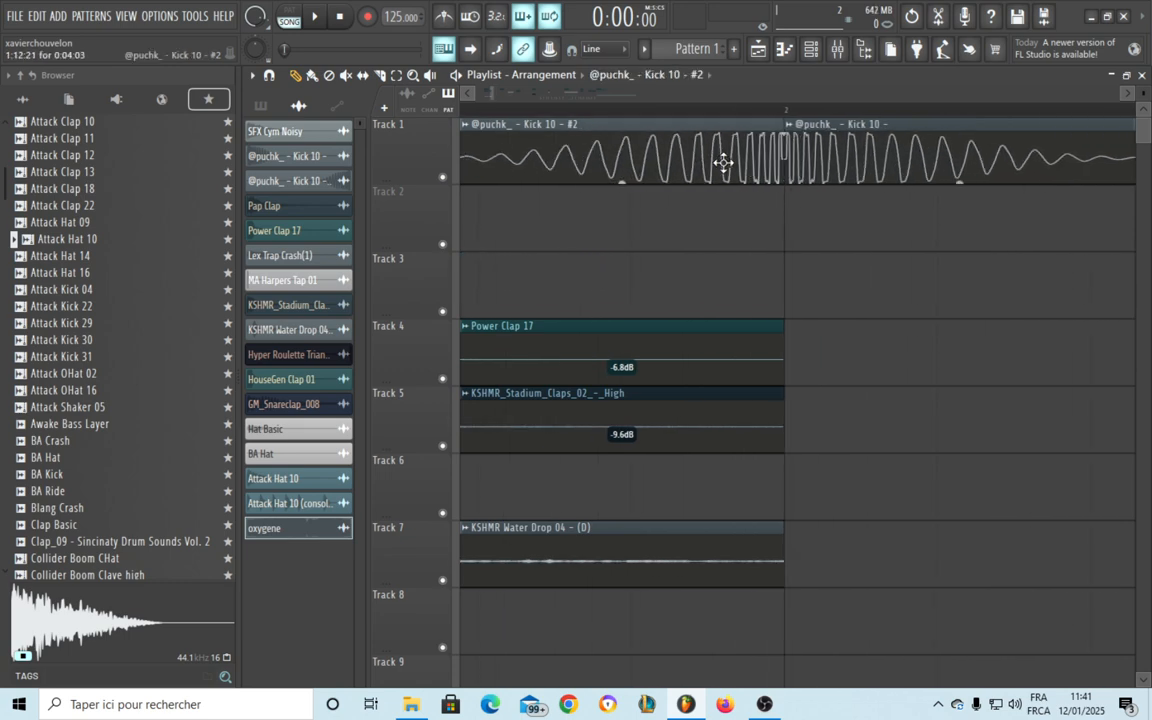
{"action": "scroll", "coordinate": [673, 224], "scroll_direction": "up", "scroll_amount": 2, "text": "ctrl"}
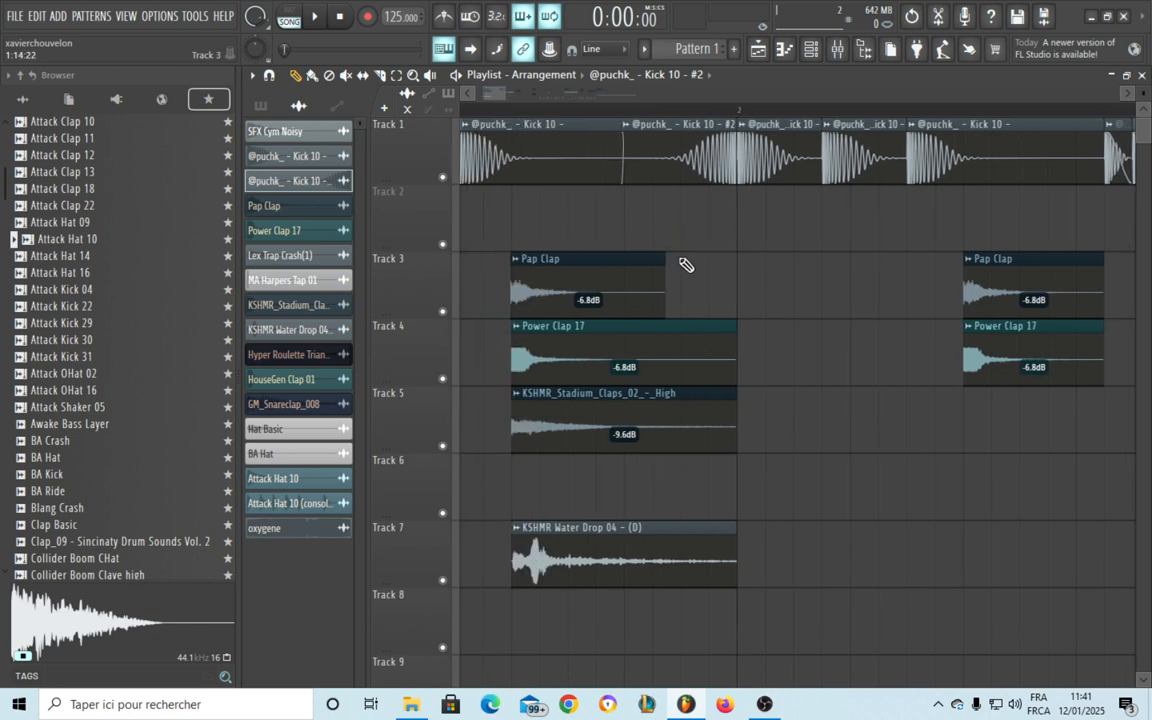
{"action": "scroll", "coordinate": [702, 249], "scroll_direction": "down", "scroll_amount": 2, "text": "alt"}
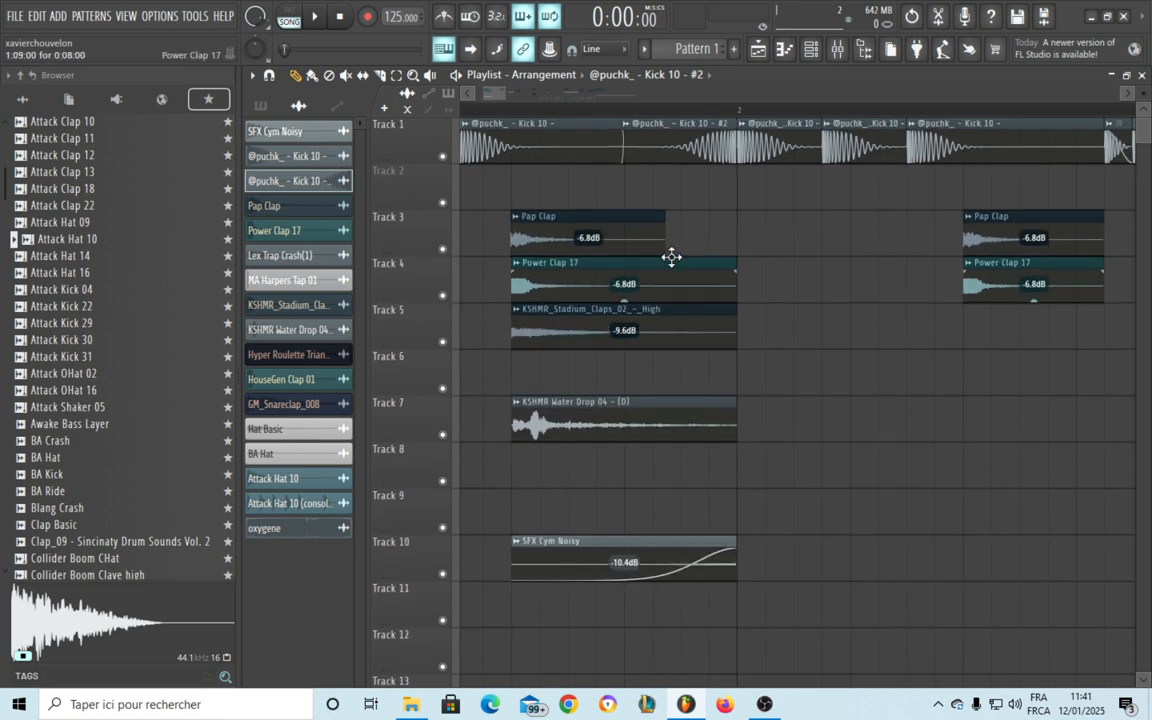
{"action": "scroll", "coordinate": [815, 371], "scroll_direction": "left", "scroll_amount": 2}
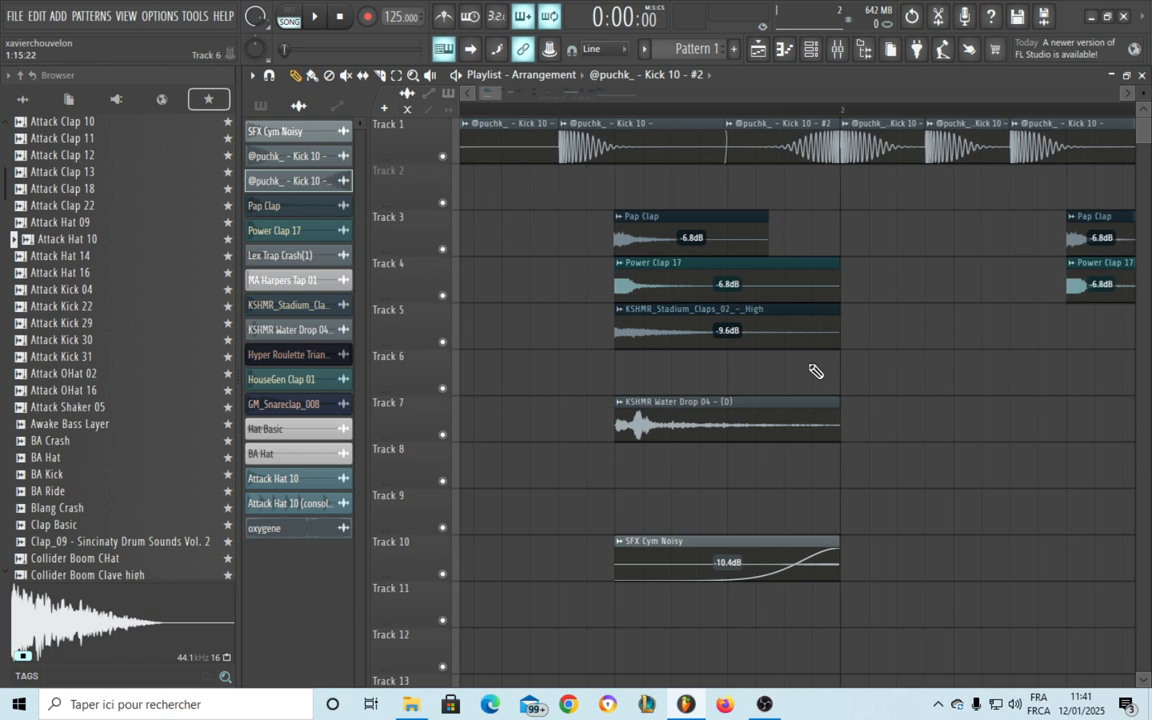
{"action": "scroll", "coordinate": [679, 388], "scroll_direction": "left", "scroll_amount": 1}
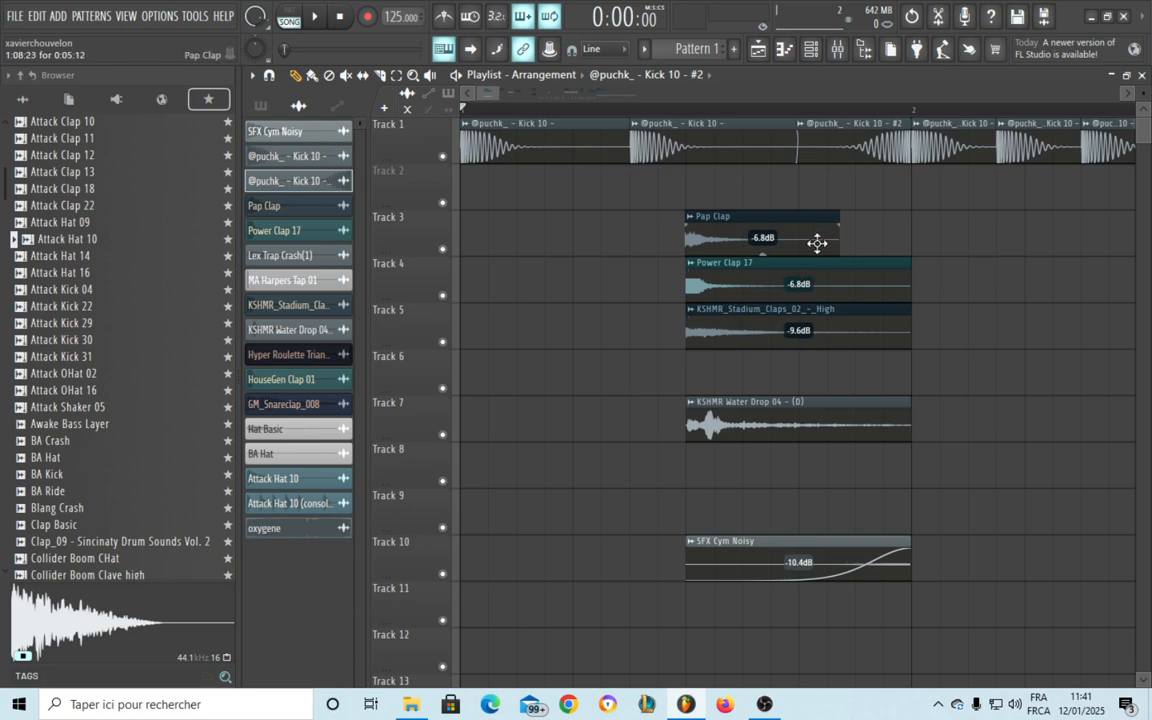
Look over the whole drum arrangement on Tracks 1 to 13, from bar 1 to about bar 10
{"action": "scroll", "coordinate": [817, 243], "scroll_direction": "down", "scroll_amount": 3}
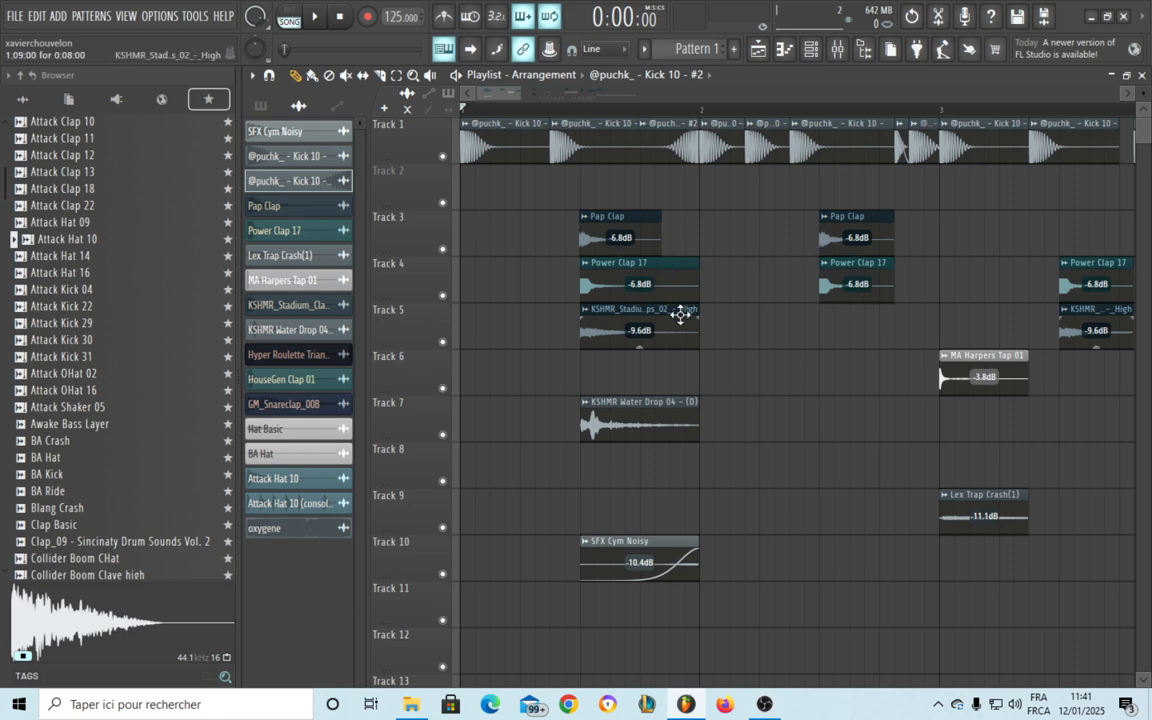
{"action": "scroll", "coordinate": [801, 351], "scroll_direction": "down", "scroll_amount": 3}
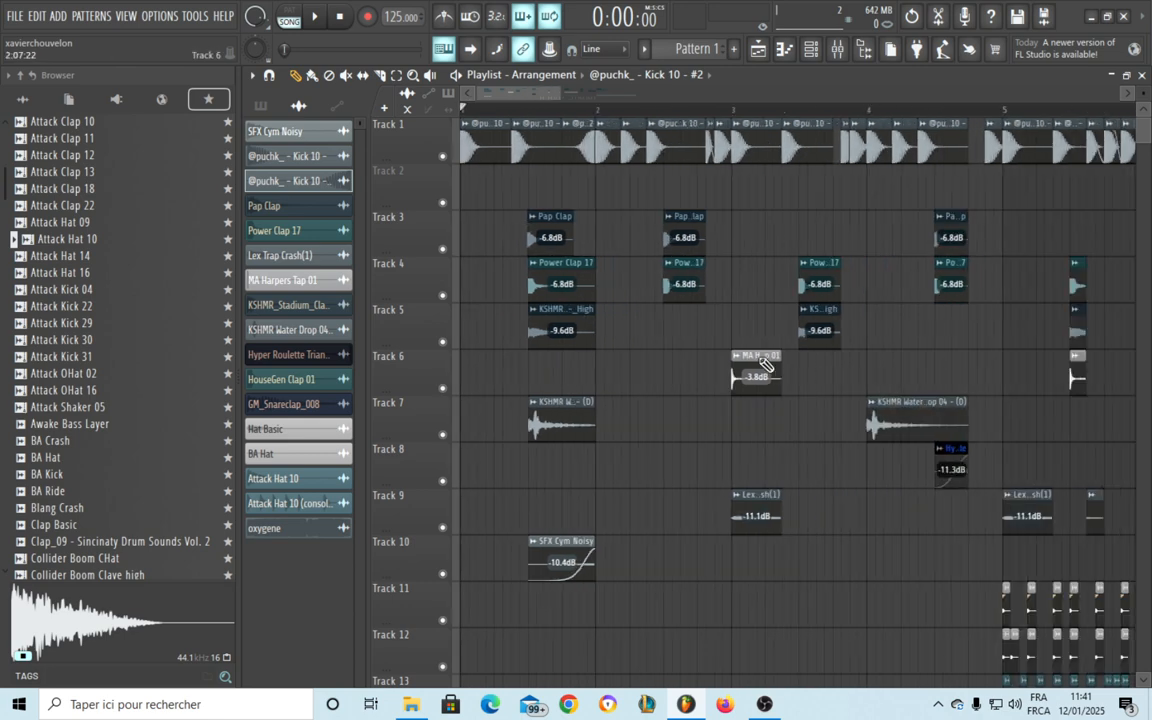
{"action": "scroll", "coordinate": [797, 386], "scroll_direction": "down", "scroll_amount": 2}
{"action": "scroll", "coordinate": [789, 267], "scroll_direction": "down", "scroll_amount": 3}
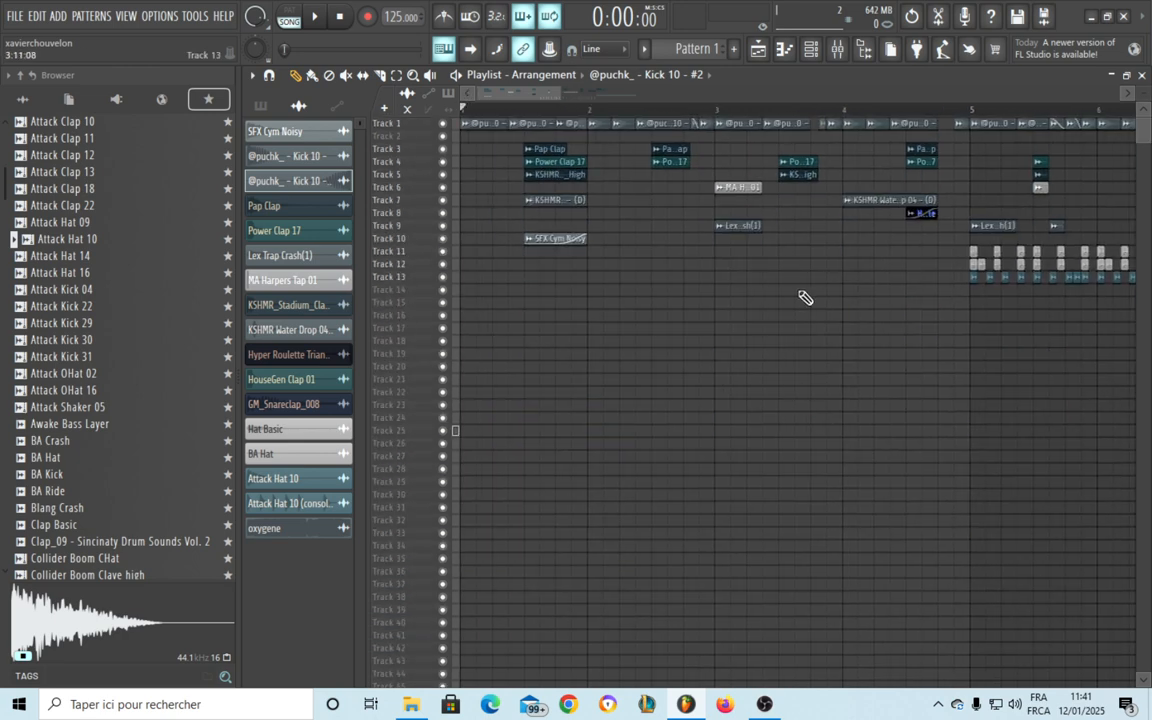
{"action": "scroll", "coordinate": [799, 204], "scroll_direction": "up", "scroll_amount": 4}
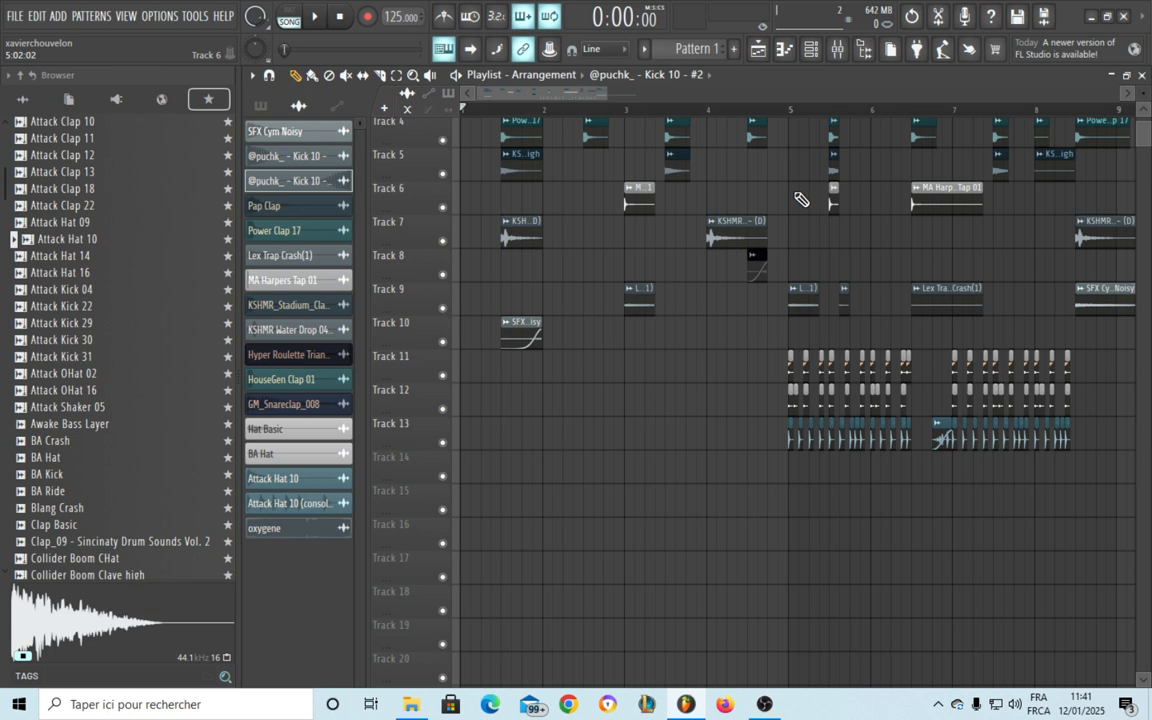
{"action": "scroll", "coordinate": [801, 199], "scroll_direction": "up", "scroll_amount": 3}
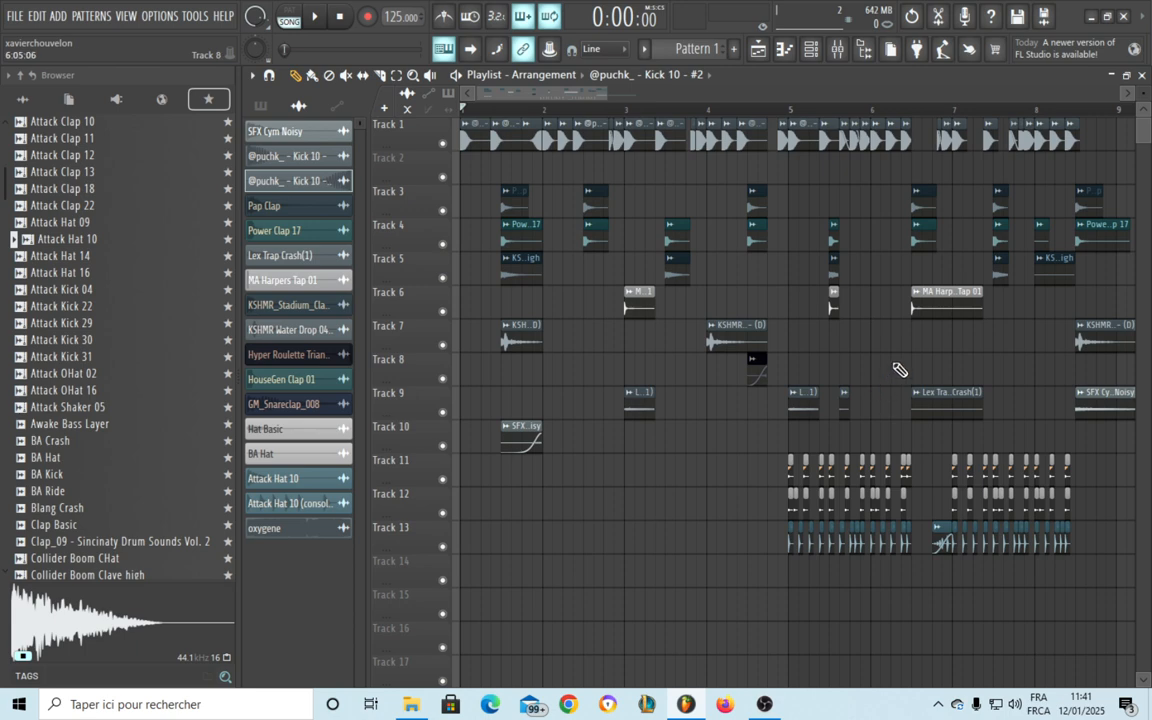
{"action": "scroll", "coordinate": [860, 350], "scroll_direction": "right", "scroll_amount": 2}
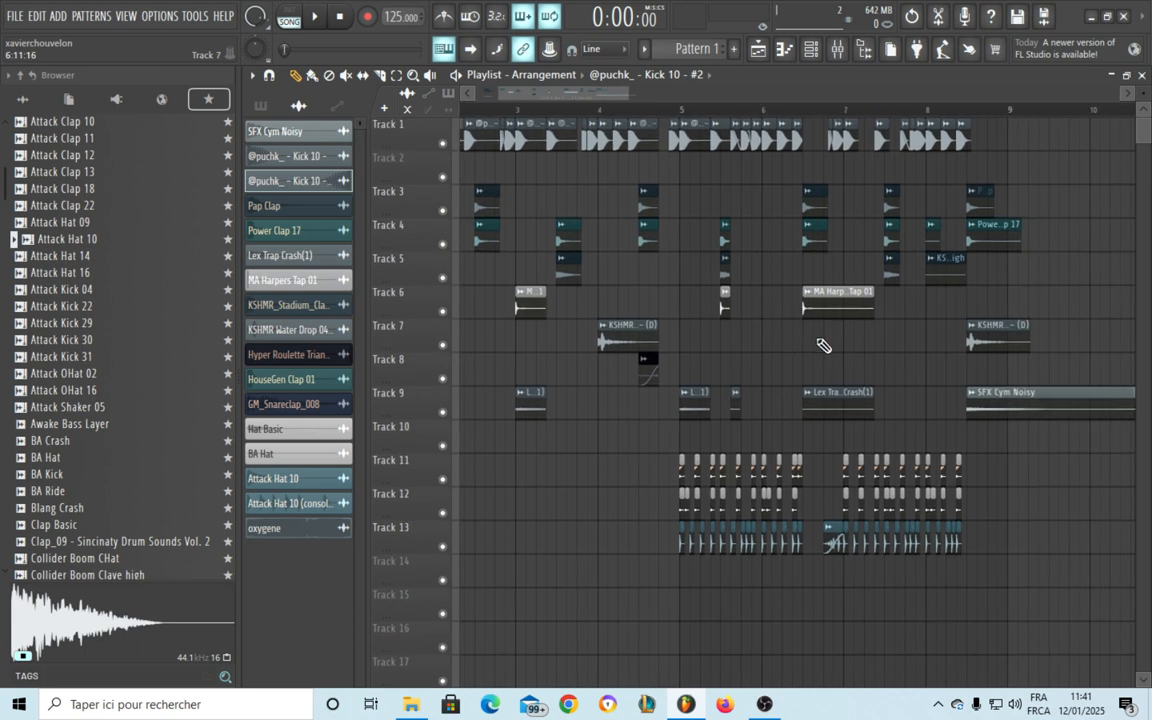
{"action": "scroll", "coordinate": [705, 335], "scroll_direction": "left", "scroll_amount": 2}
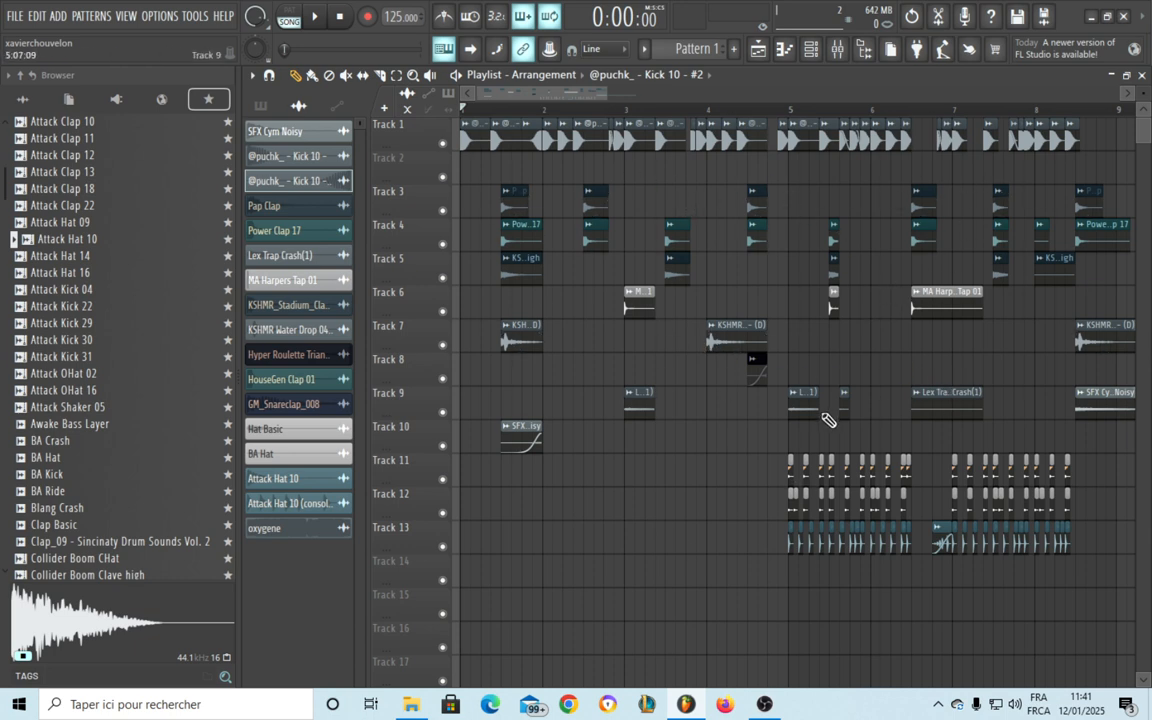
Solo the kick track, Track 1, and examine its clips and fades around bars 2 and 3
{"action": "right_click", "coordinate": [443, 143]}
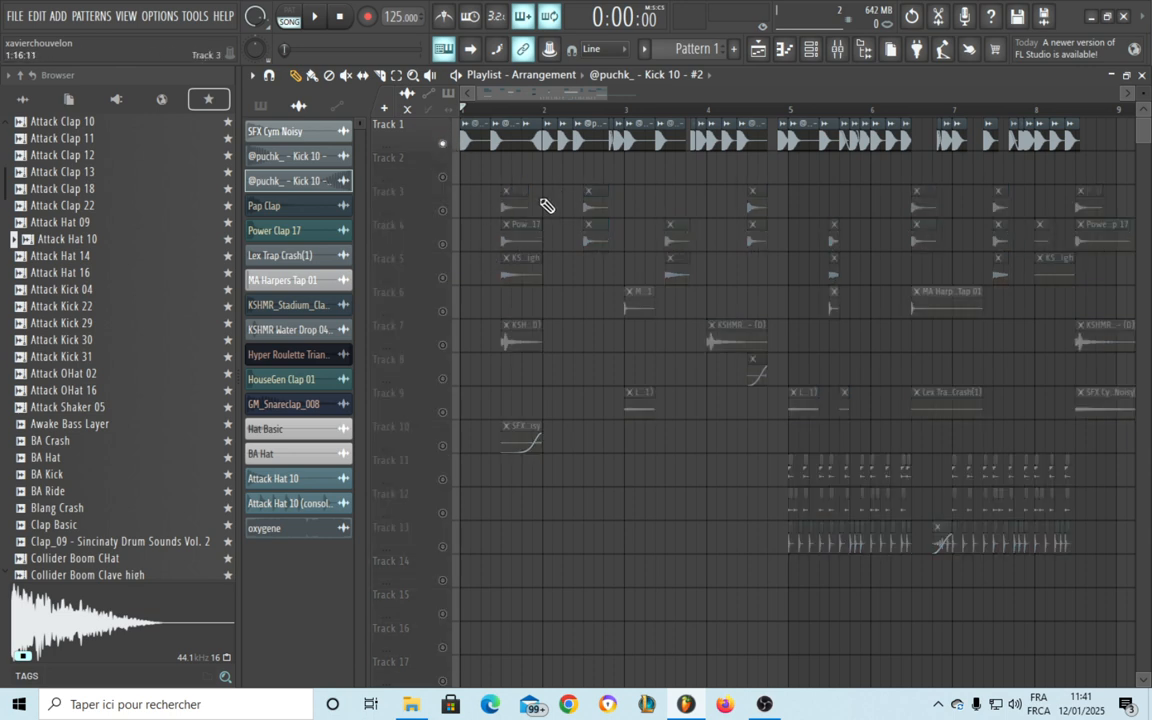
{"action": "scroll", "coordinate": [490, 178], "scroll_direction": "up", "scroll_amount": 2}
{"action": "scroll", "coordinate": [492, 172], "scroll_direction": "up", "scroll_amount": 4}
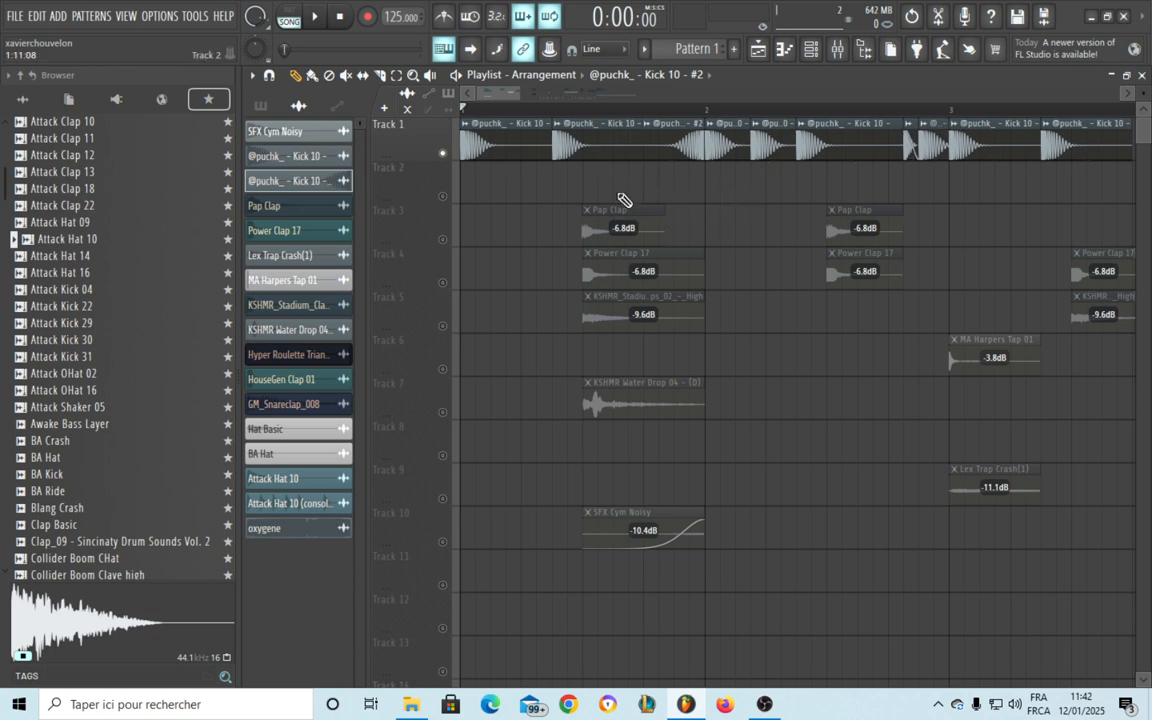
{"action": "scroll", "coordinate": [615, 196], "scroll_direction": "up", "scroll_amount": 4}
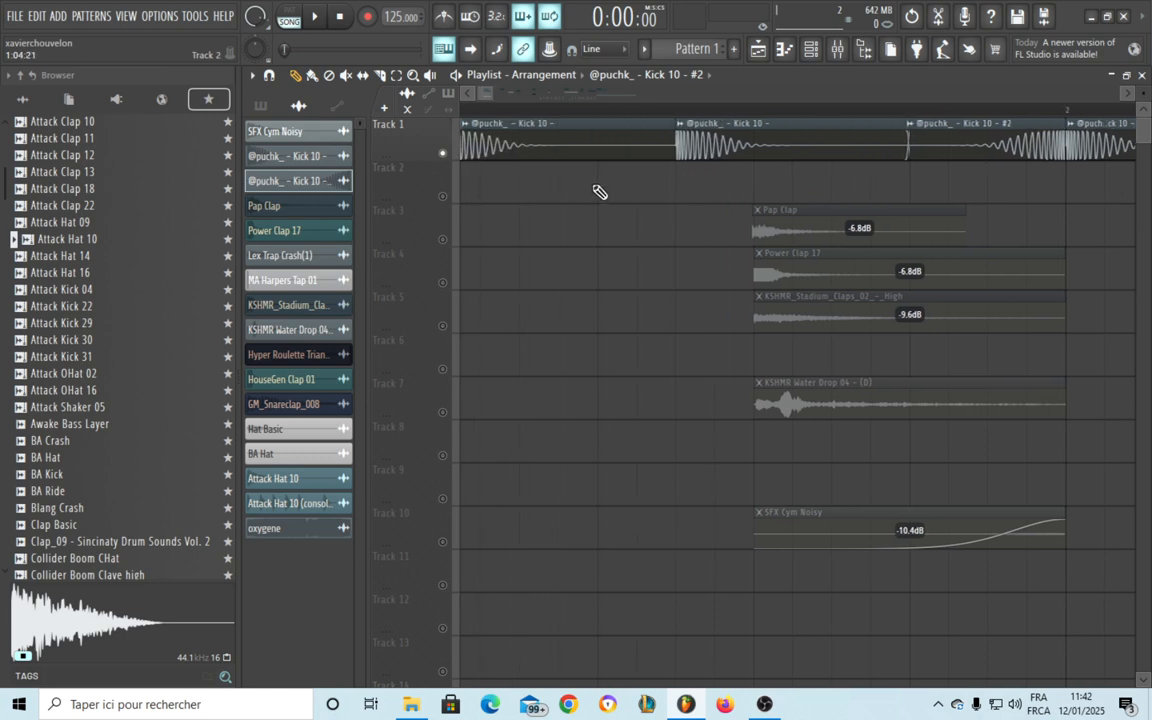
{"action": "scroll", "coordinate": [770, 260], "scroll_direction": "right", "scroll_amount": 2}
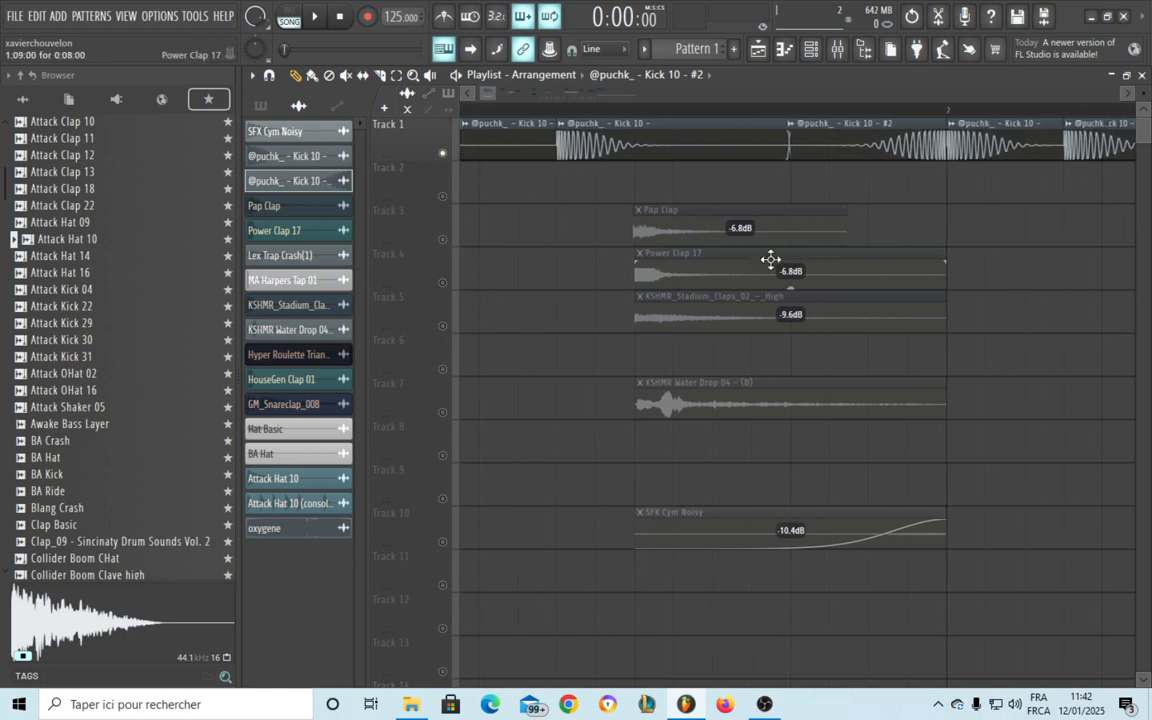
{"action": "scroll", "coordinate": [830, 183], "scroll_direction": "up", "scroll_amount": 2}
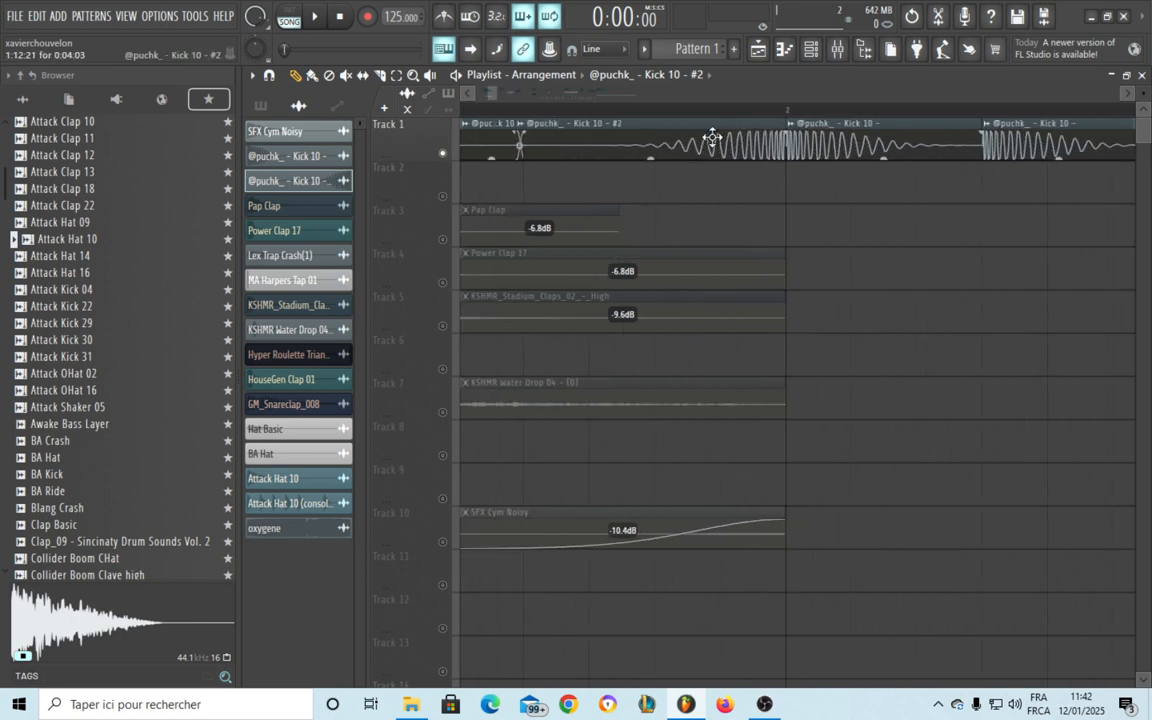
{"action": "scroll", "coordinate": [714, 238], "scroll_direction": "down", "scroll_amount": 4}
{"action": "scroll", "coordinate": [802, 204], "scroll_direction": "up", "scroll_amount": 4}
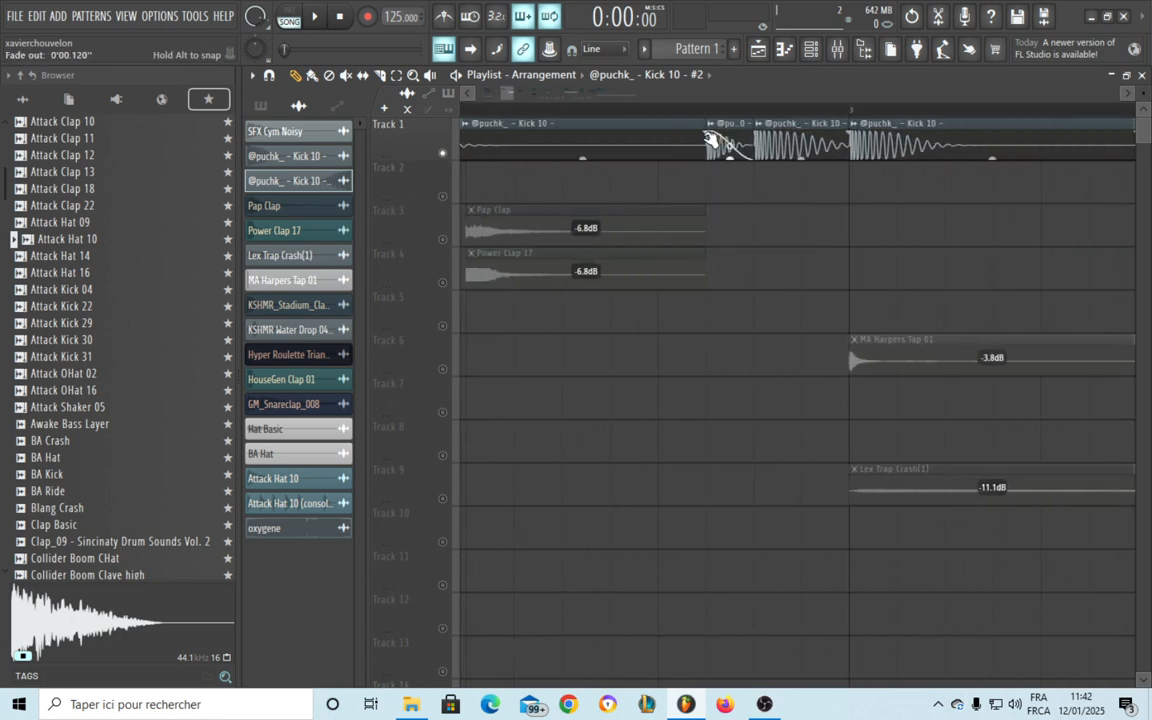
{"action": "scroll", "coordinate": [717, 231], "scroll_direction": "down", "scroll_amount": 3}
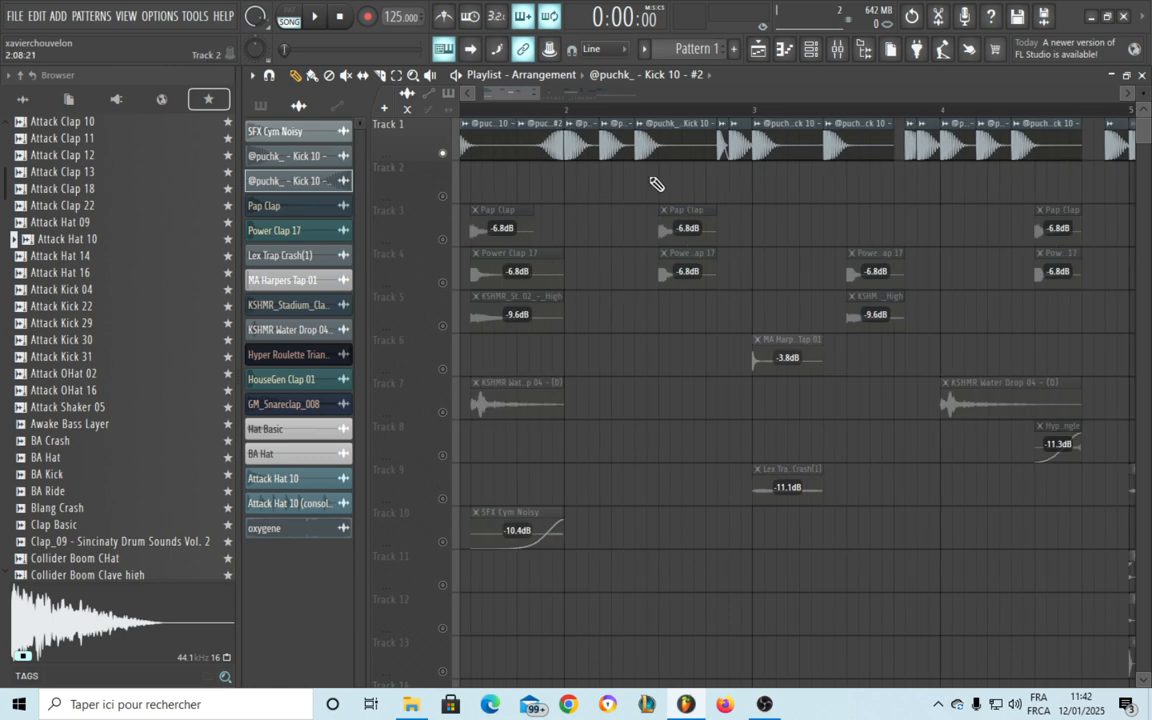
{"action": "scroll", "coordinate": [838, 270], "scroll_direction": "left", "scroll_amount": 2}
{"action": "left_click_drag", "start_coordinate": [630, 189], "coordinate": [623, 190]}
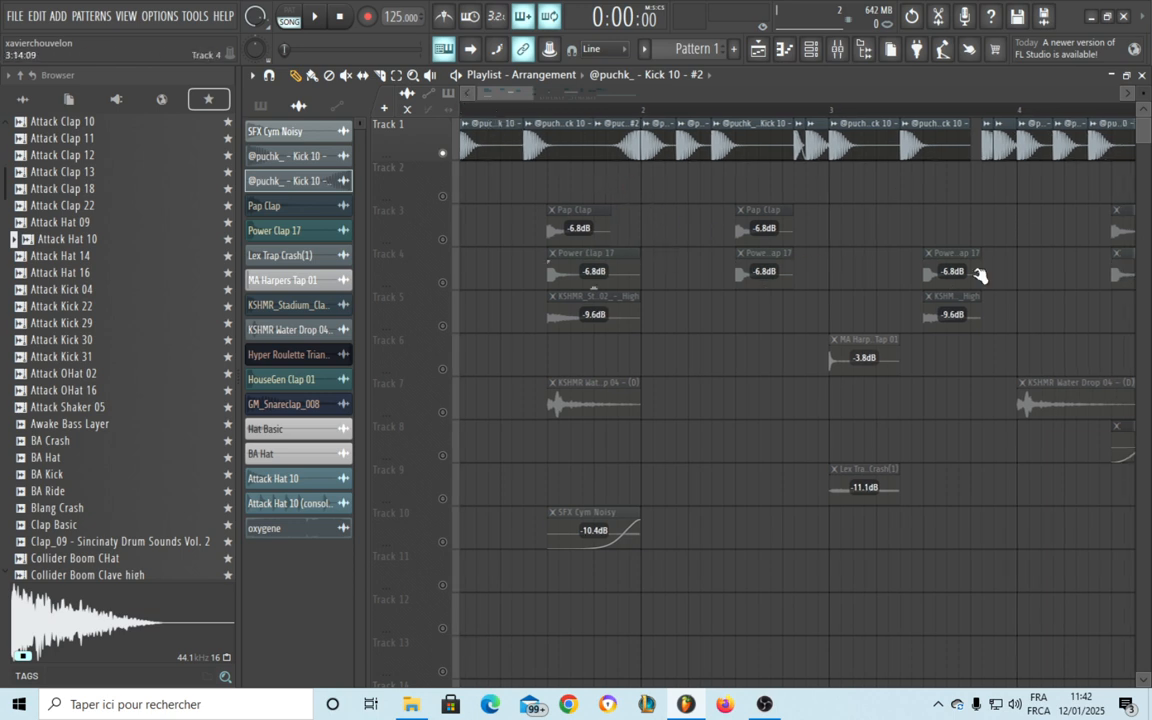
Play the soloed kick track from the start, follow it to about bar 8, and stop playback
{"action": "key", "text": "space"}
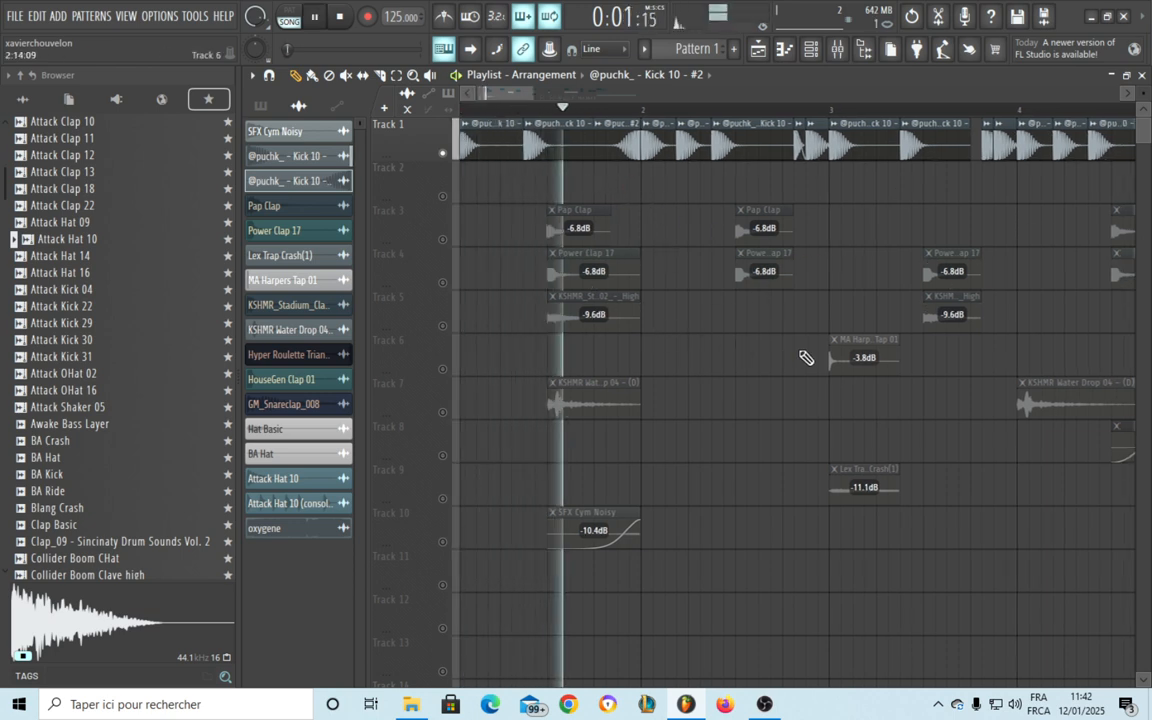
{"action": "left_click_drag", "start_coordinate": [805, 355], "coordinate": [599, 380]}
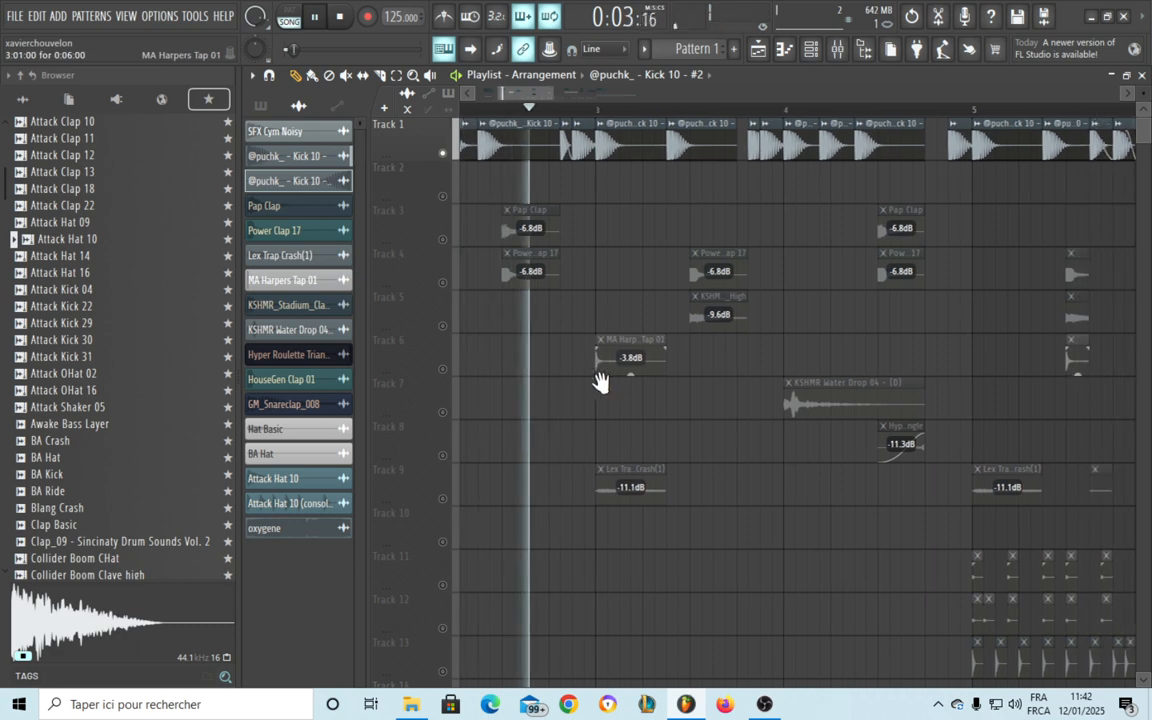
{"action": "left_click_drag", "start_coordinate": [788, 377], "coordinate": [666, 383]}
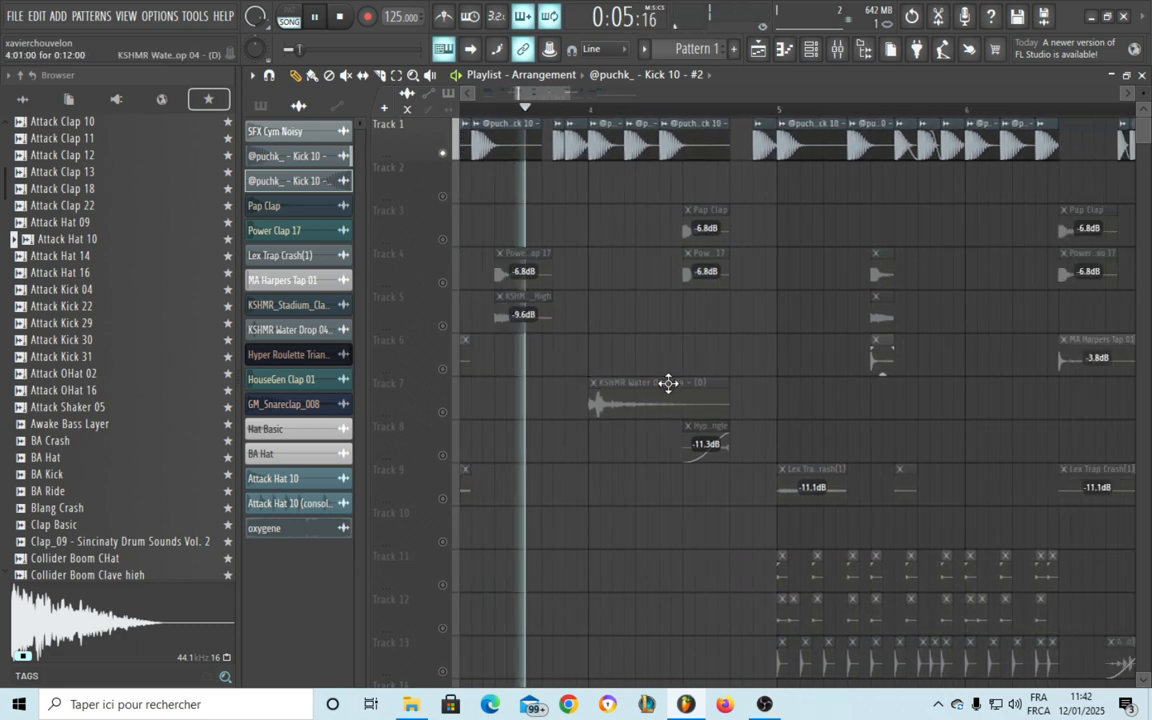
{"action": "left_click_drag", "start_coordinate": [800, 316], "coordinate": [681, 339]}
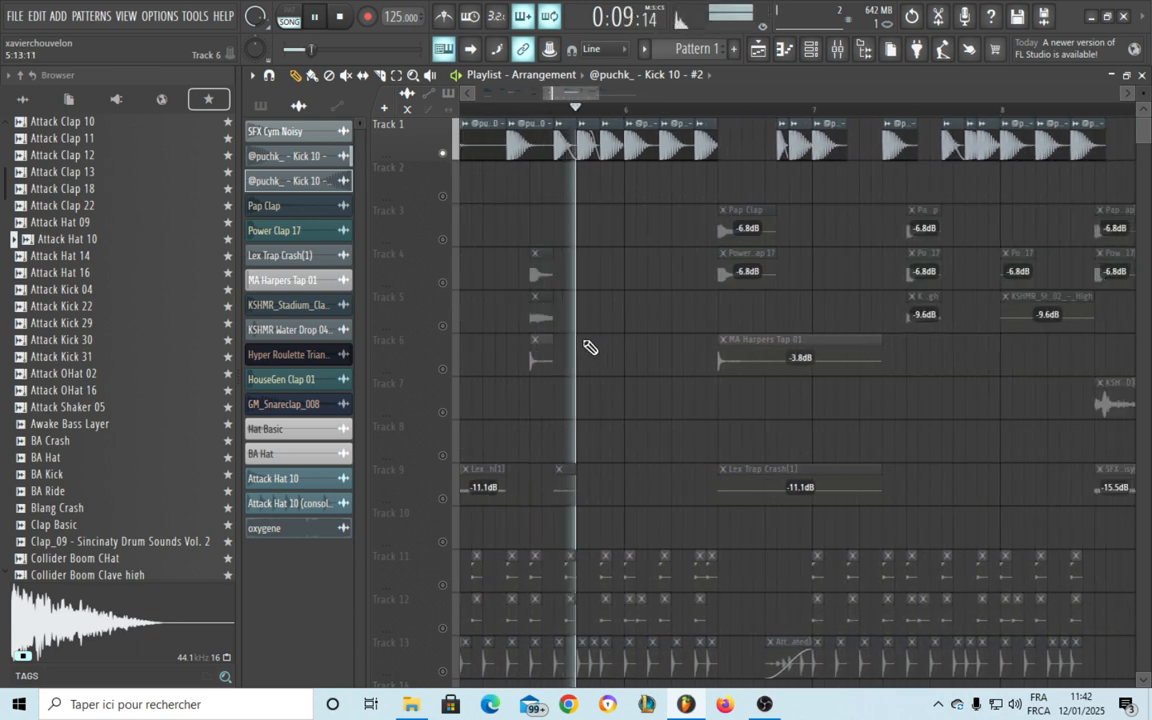
{"action": "left_click_drag", "start_coordinate": [657, 348], "coordinate": [572, 350]}
{"action": "left_click_drag", "start_coordinate": [861, 350], "coordinate": [648, 362]}
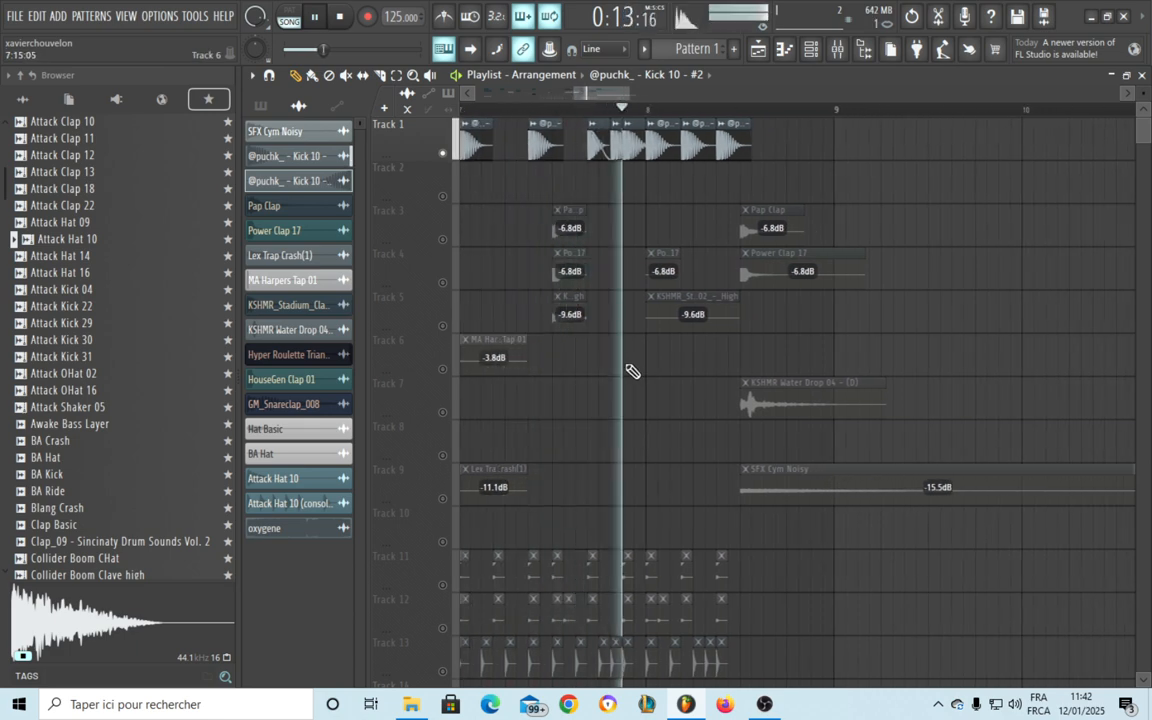
{"action": "key", "text": "space"}
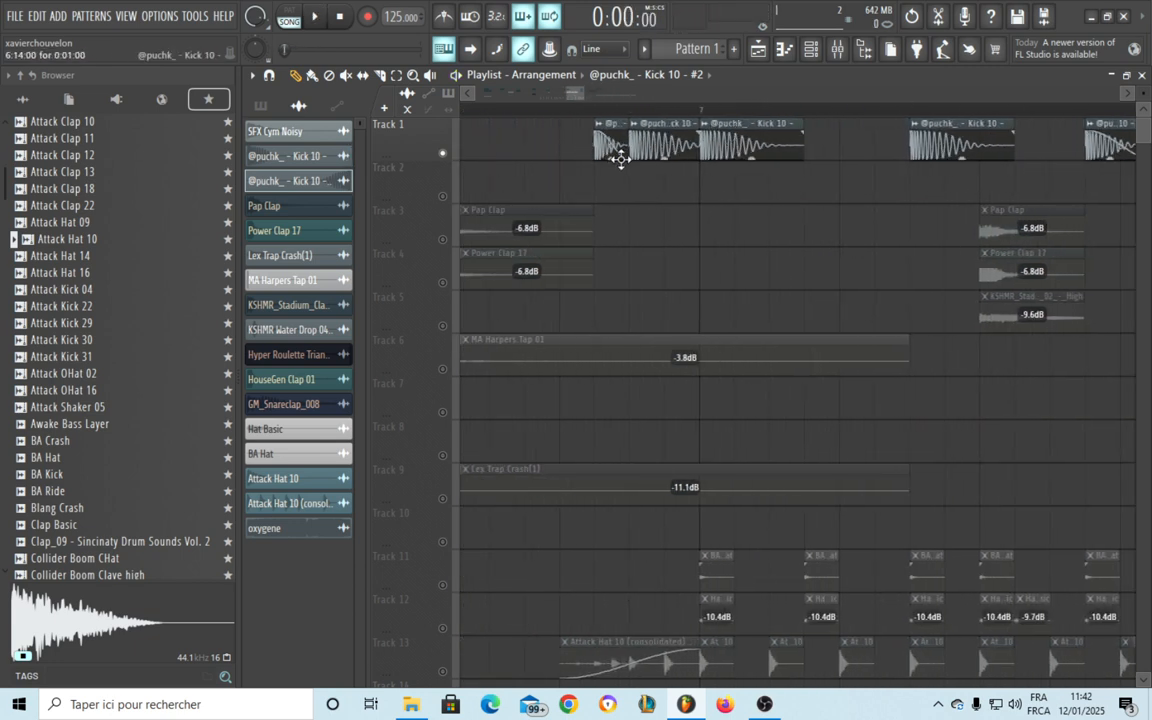
Unmute Track 3 with the Pap Clap clips alongside the soloed kick track
{"action": "scroll", "coordinate": [637, 213], "scroll_direction": "left", "scroll_amount": 3}
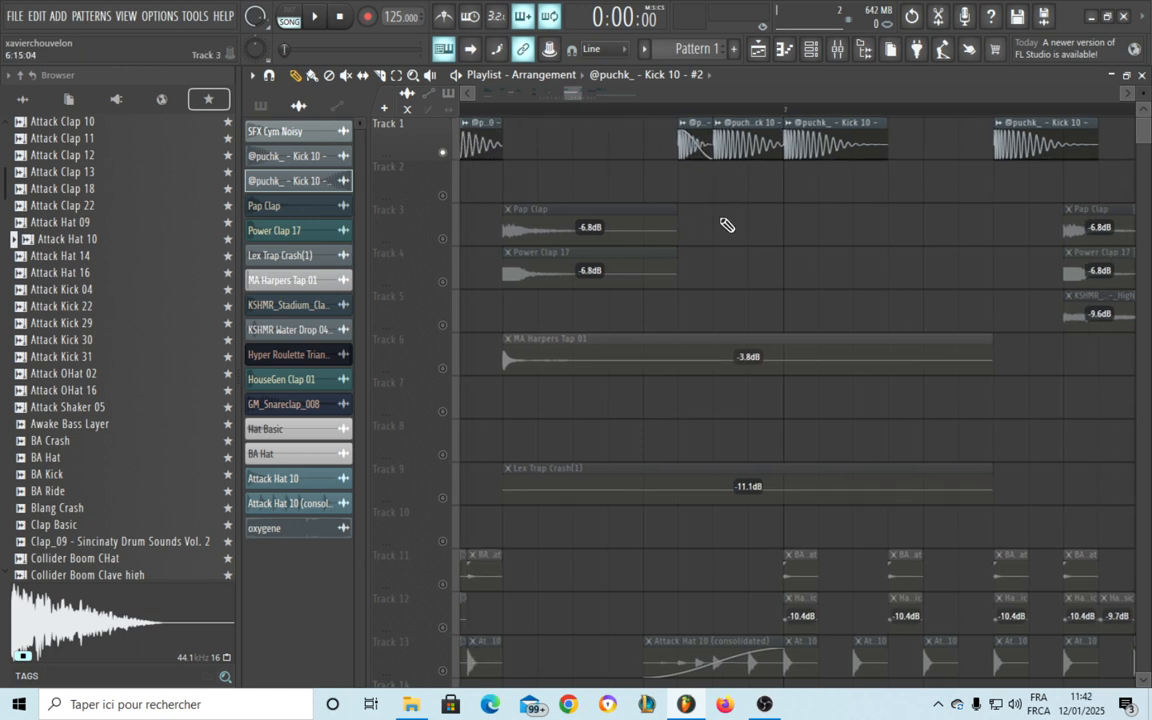
{"action": "scroll", "coordinate": [700, 225], "scroll_direction": "left", "scroll_amount": 1}
{"action": "scroll", "coordinate": [720, 180], "scroll_direction": "down", "scroll_amount": 4}
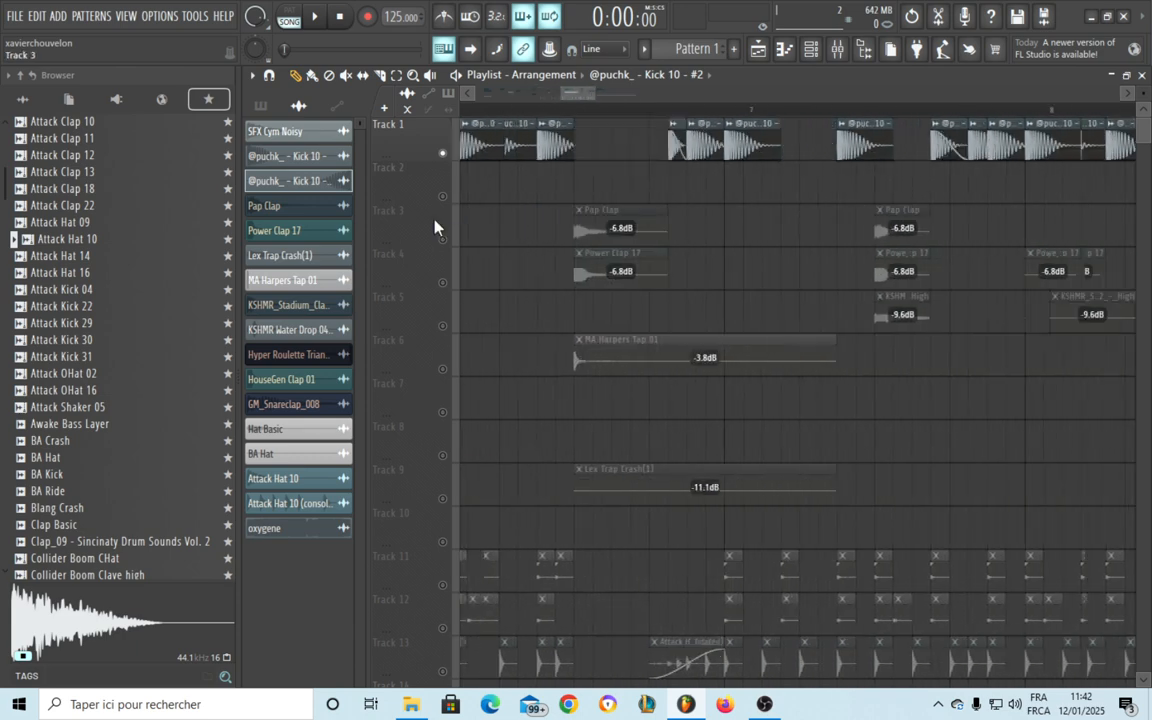
{"action": "scroll", "coordinate": [638, 193], "scroll_direction": "up", "scroll_amount": 4}
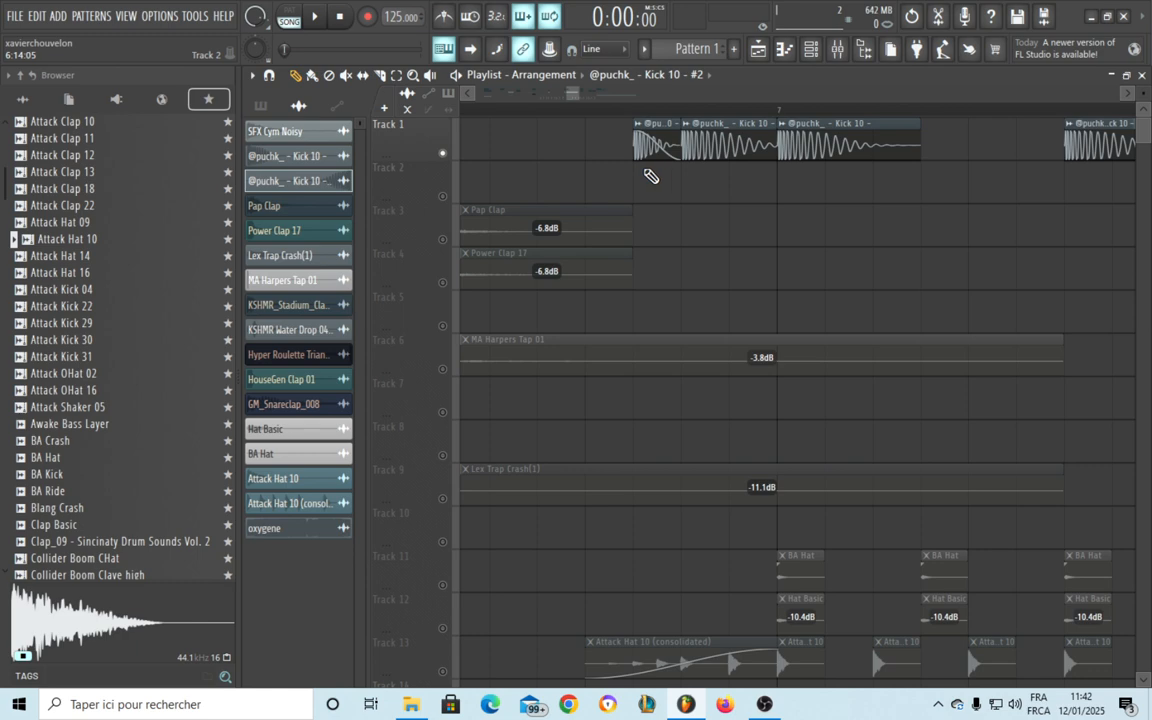
{"action": "scroll", "coordinate": [730, 231], "scroll_direction": "down", "scroll_amount": 6}
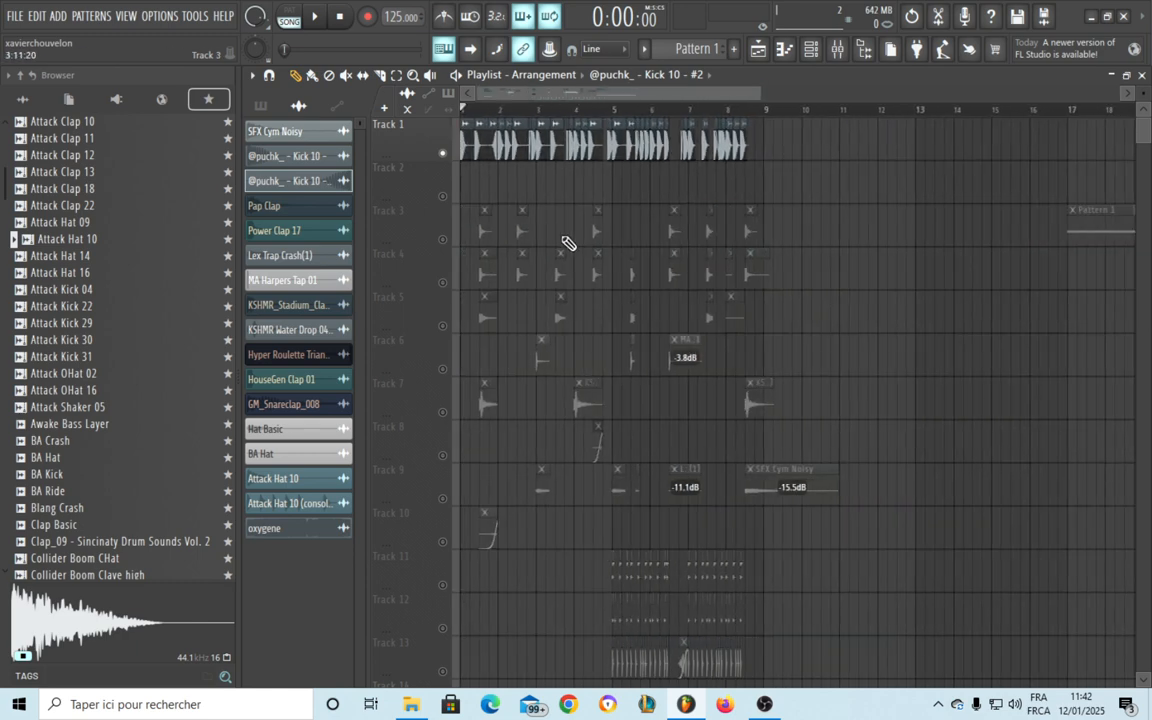
{"action": "scroll", "coordinate": [610, 236], "scroll_direction": "up", "scroll_amount": 3}
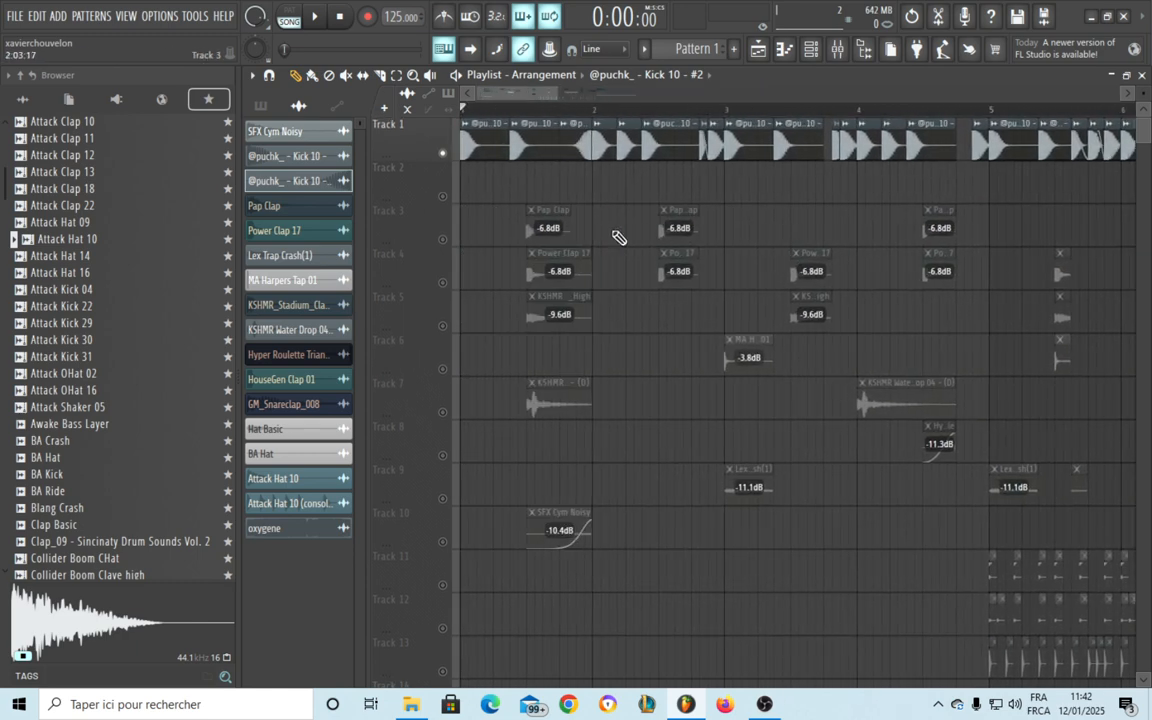
{"action": "left_click", "coordinate": [443, 240]}
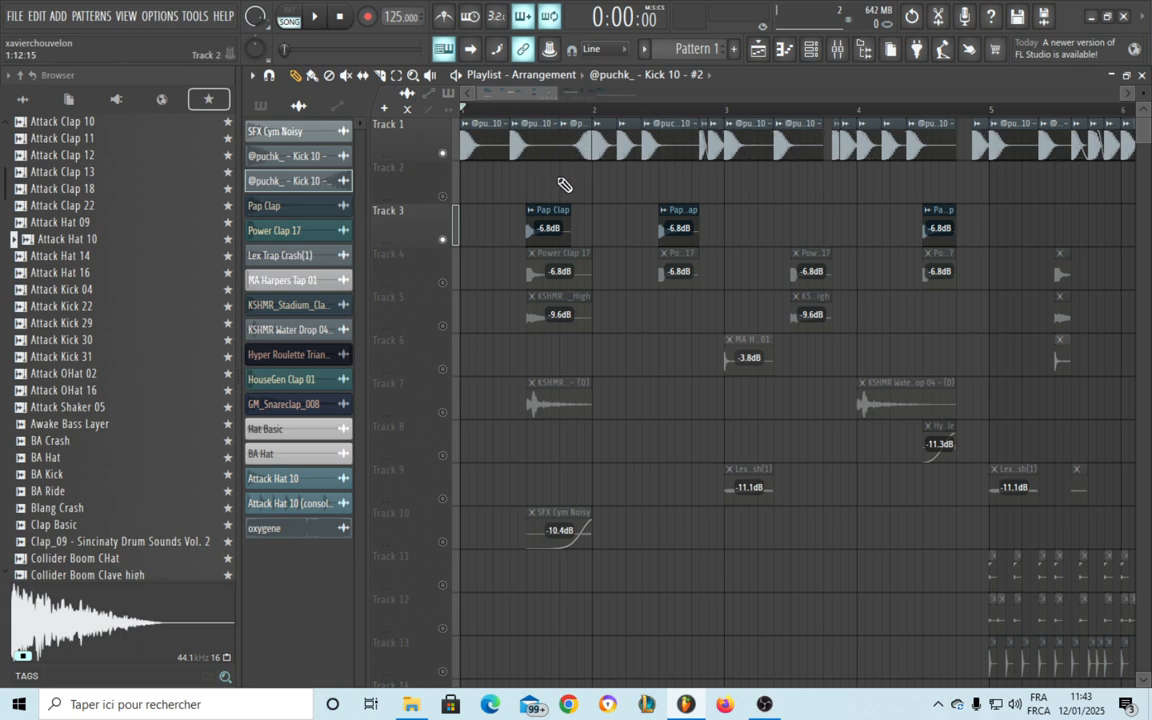
Examine the first two Pap Clap clips on Track 3 up close, comparing their start with the clap layers below
{"action": "scroll", "coordinate": [540, 224], "scroll_direction": "up", "scroll_amount": 5}
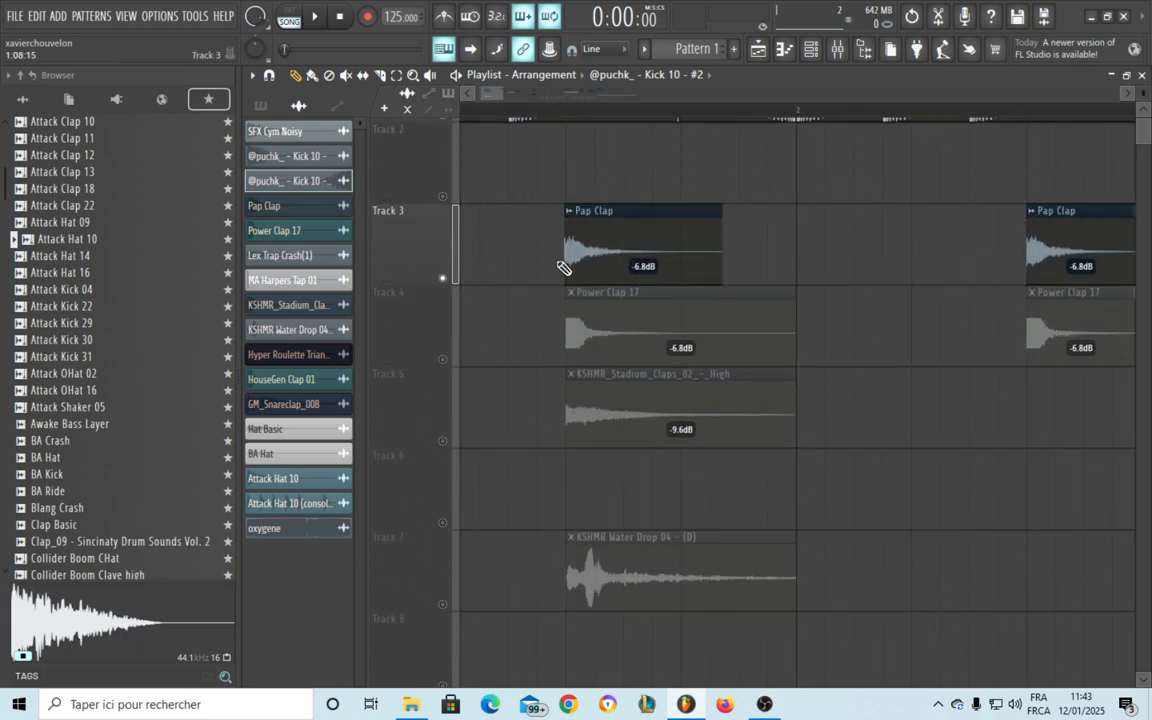
{"action": "scroll", "coordinate": [576, 237], "scroll_direction": "up", "scroll_amount": 2}
{"action": "scroll", "coordinate": [610, 237], "scroll_direction": "down", "scroll_amount": 5}
{"action": "scroll", "coordinate": [733, 239], "scroll_direction": "up", "scroll_amount": 4}
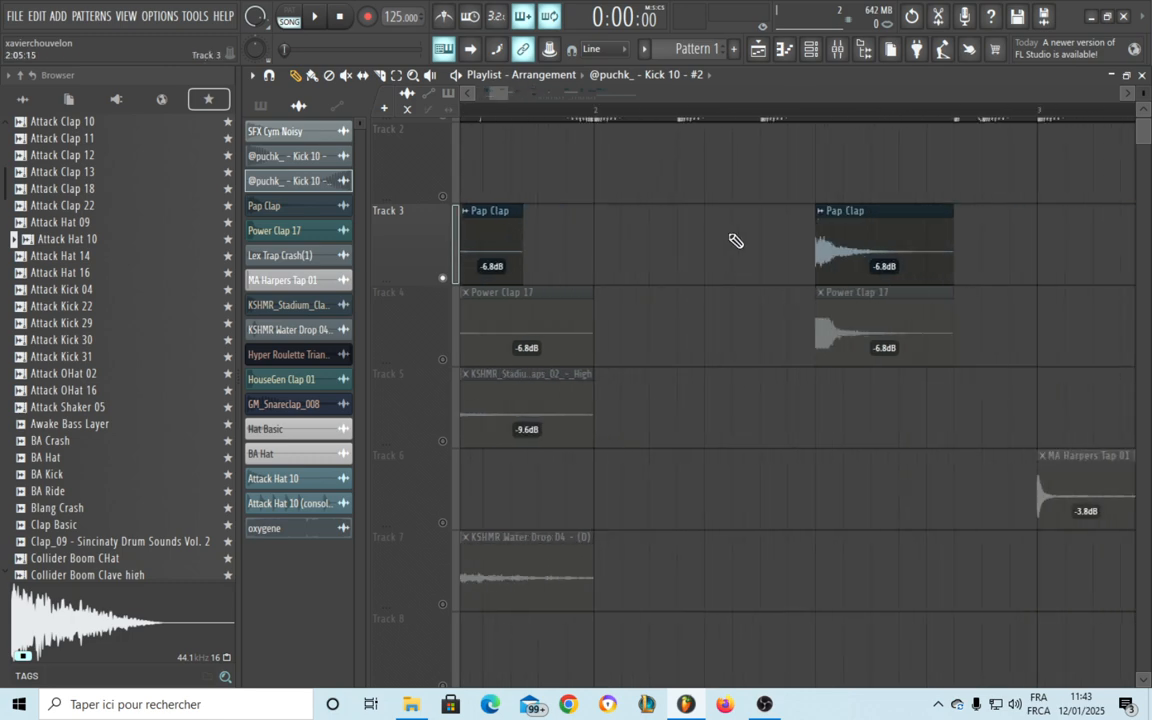
{"action": "scroll", "coordinate": [514, 288], "scroll_direction": "down", "scroll_amount": 3}
{"action": "scroll", "coordinate": [637, 232], "scroll_direction": "up", "scroll_amount": 5}
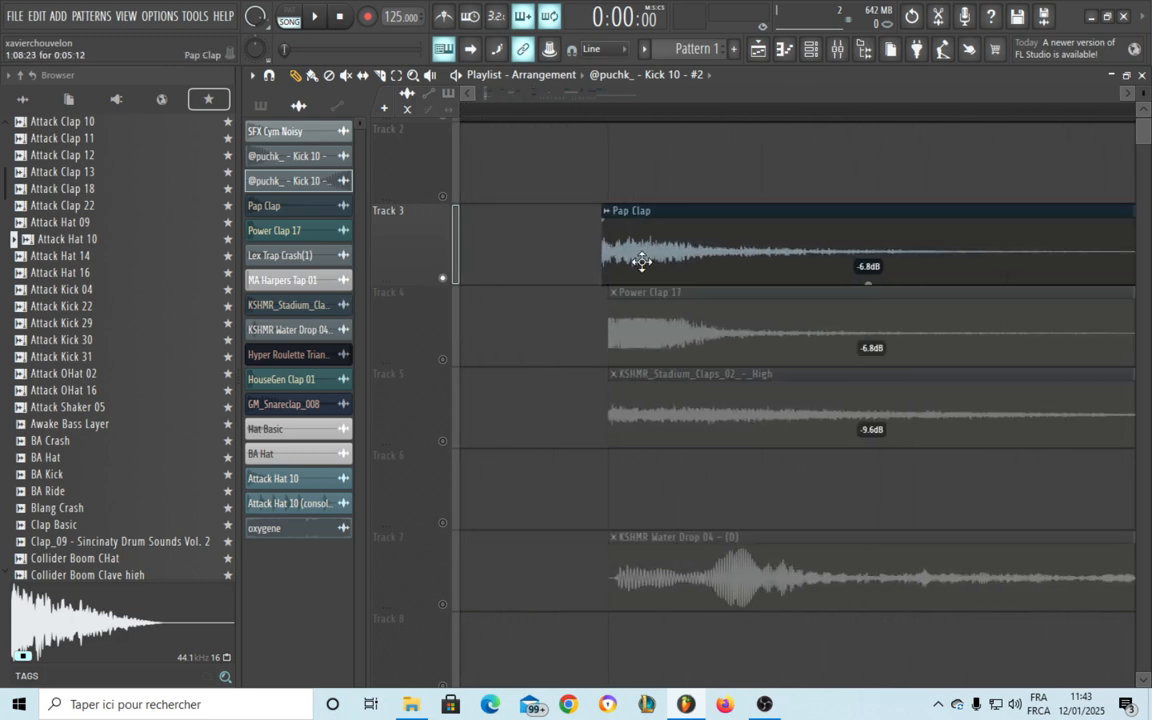
{"action": "mouse_move", "coordinate": [640, 262]}
{"action": "left_mouse_down"}
{"action": "mouse_move", "coordinate": [661, 262]}
{"action": "mouse_move", "coordinate": [650, 265]}
{"action": "left_mouse_up"}
{"action": "scroll", "coordinate": [650, 250], "scroll_direction": "down", "scroll_amount": 4}
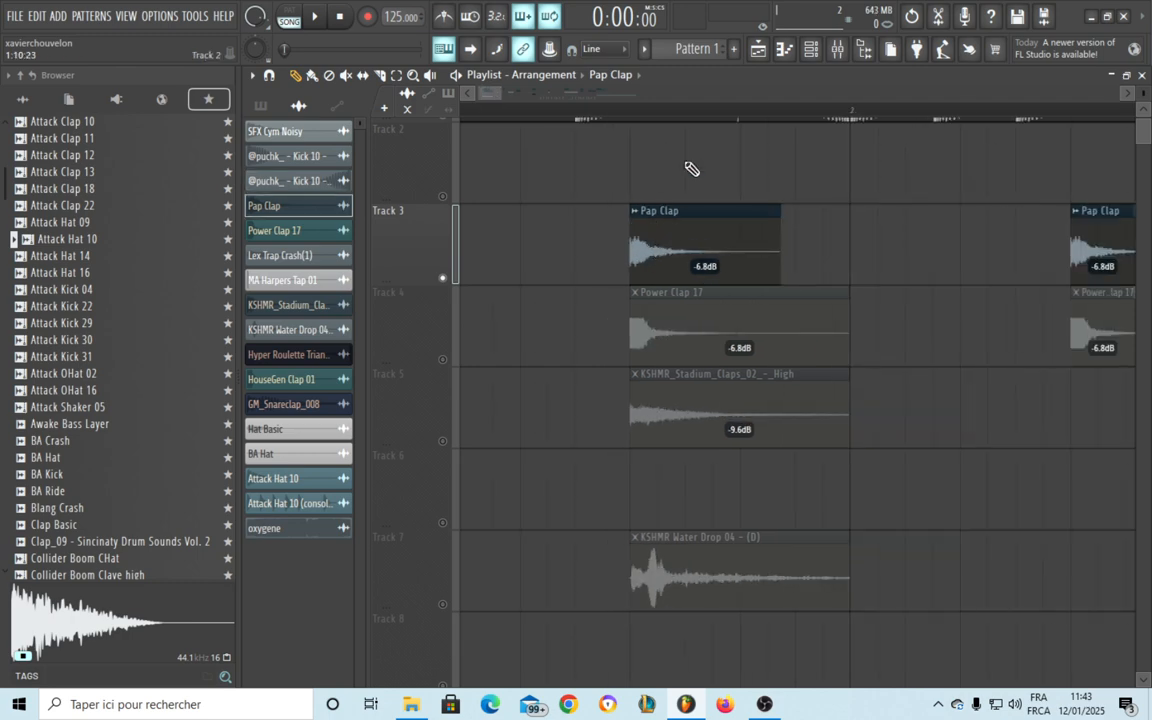
Check how the Pap Clap clips on Track 3 sit against the kicks in bars 2 to 5
{"action": "left_click_drag", "start_coordinate": [692, 170], "coordinate": [670, 247]}
{"action": "left_click_drag", "start_coordinate": [722, 298], "coordinate": [632, 326]}
{"action": "scroll", "coordinate": [682, 332], "scroll_direction": "down", "scroll_amount": 4}
{"action": "scroll", "coordinate": [712, 329], "scroll_direction": "up", "scroll_amount": 5}
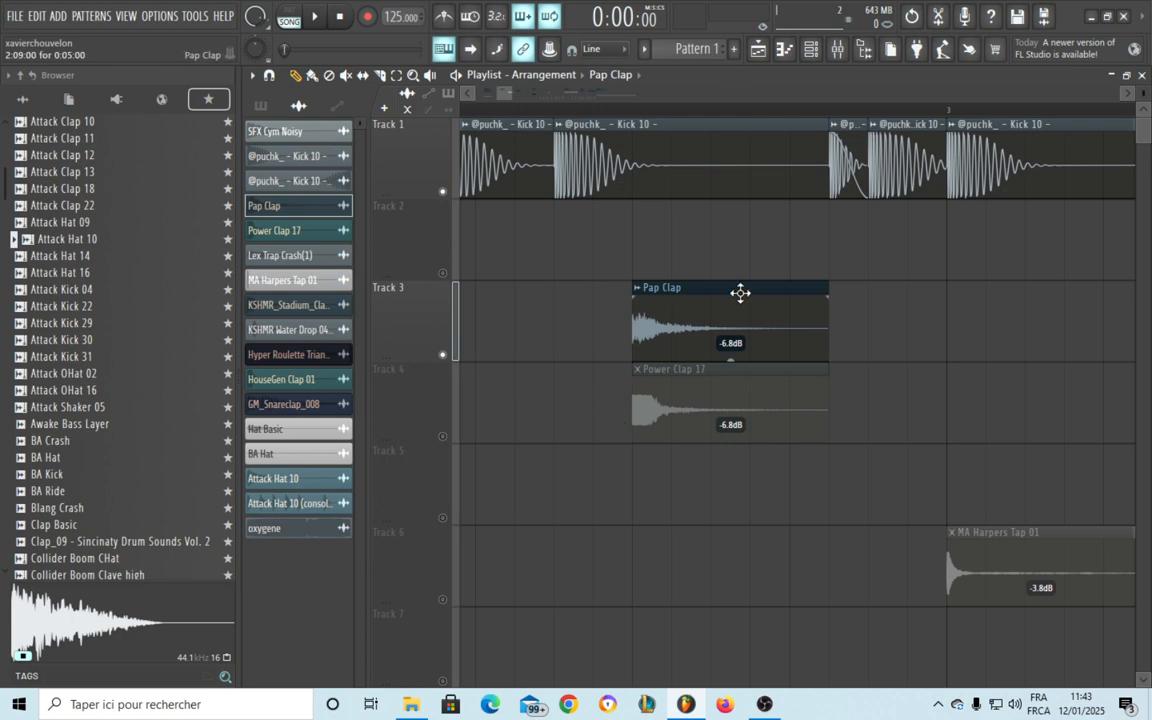
{"action": "left_click_drag", "start_coordinate": [866, 318], "coordinate": [571, 332]}
{"action": "scroll", "coordinate": [575, 332], "scroll_direction": "down", "scroll_amount": 5}
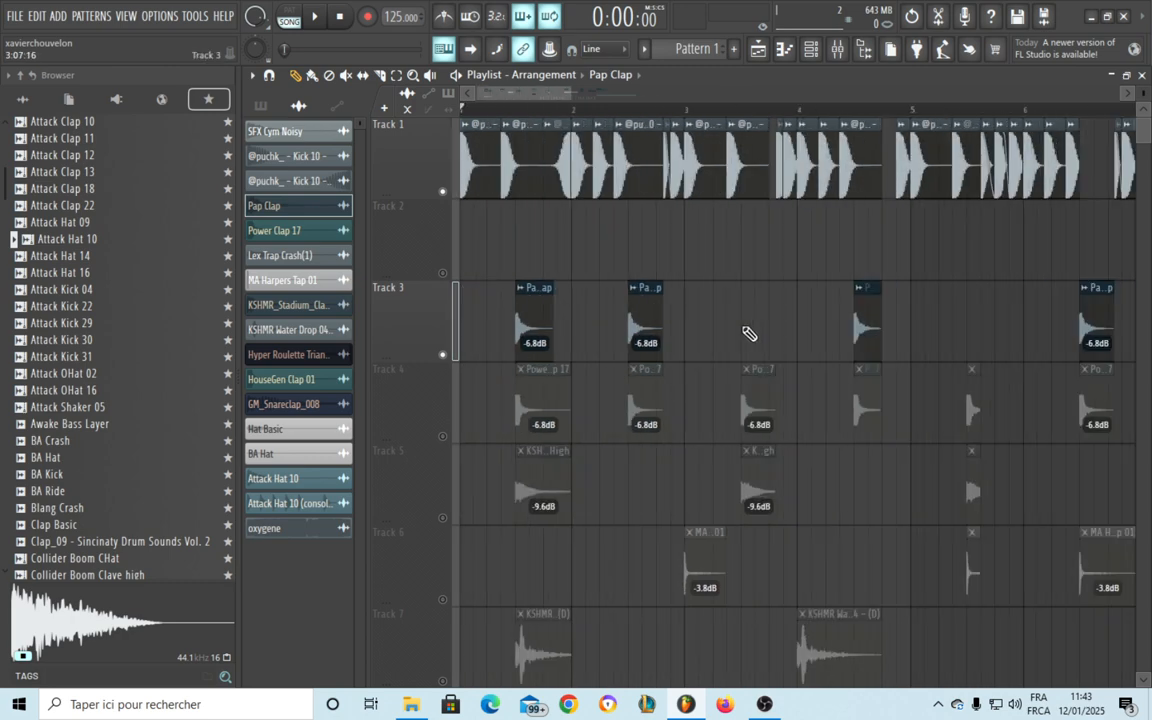
{"action": "scroll", "coordinate": [922, 332], "scroll_direction": "up", "scroll_amount": 3}
{"action": "left_click_drag", "start_coordinate": [922, 332], "coordinate": [904, 334]}
{"action": "left_click_drag", "start_coordinate": [1000, 332], "coordinate": [900, 327]}
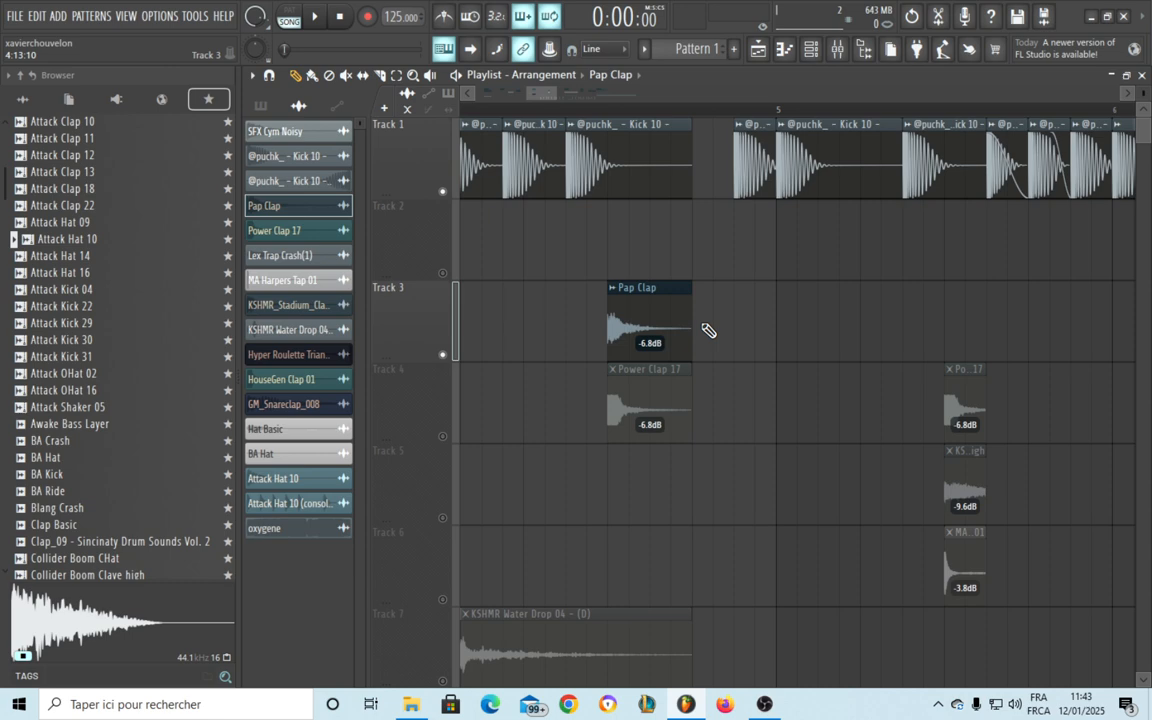
{"action": "scroll", "coordinate": [690, 335], "scroll_direction": "down", "scroll_amount": 5}
{"action": "scroll", "coordinate": [644, 323], "scroll_direction": "up", "scroll_amount": 3}
{"action": "left_click_drag", "start_coordinate": [643, 321], "coordinate": [790, 352]}
{"action": "scroll", "coordinate": [738, 385], "scroll_direction": "down", "scroll_amount": 2}
Look over the muted layers on Tracks 5 to 13 across bars 1 to 6
{"action": "scroll", "coordinate": [752, 382], "scroll_direction": "down", "scroll_amount": 1}
{"action": "left_click_drag", "start_coordinate": [650, 430], "coordinate": [720, 311]}
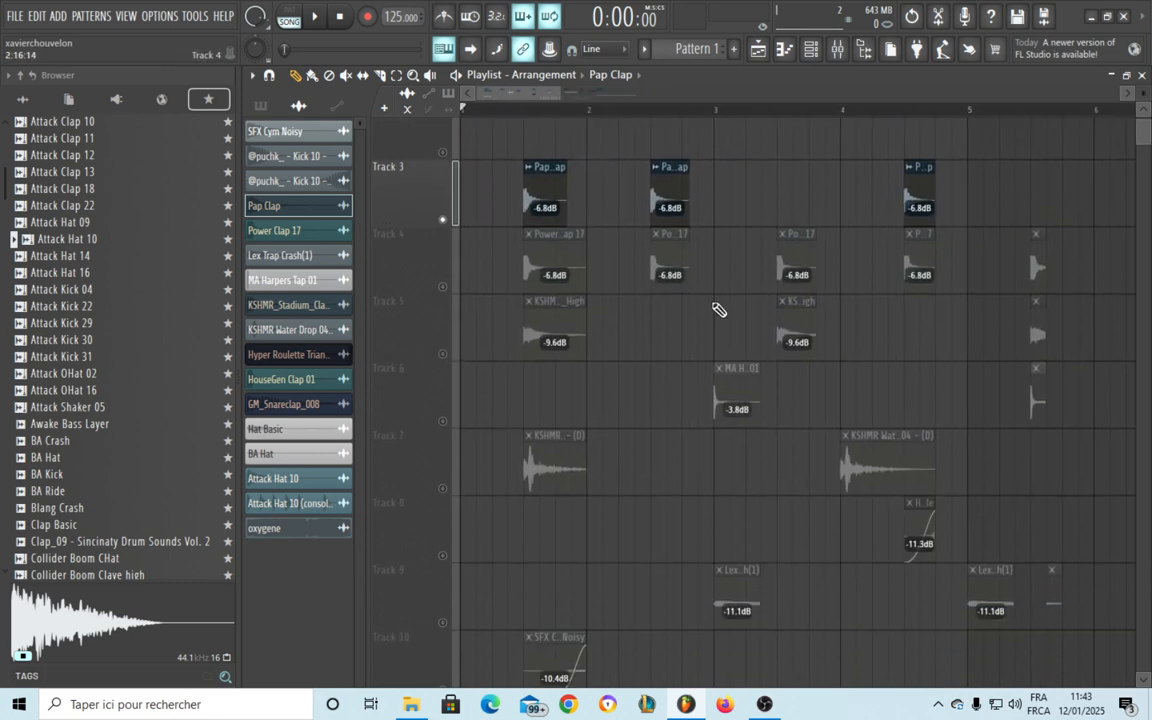
{"action": "scroll", "coordinate": [760, 340], "scroll_direction": "down", "scroll_amount": 1}
{"action": "left_click_drag", "start_coordinate": [852, 295], "coordinate": [783, 138]}
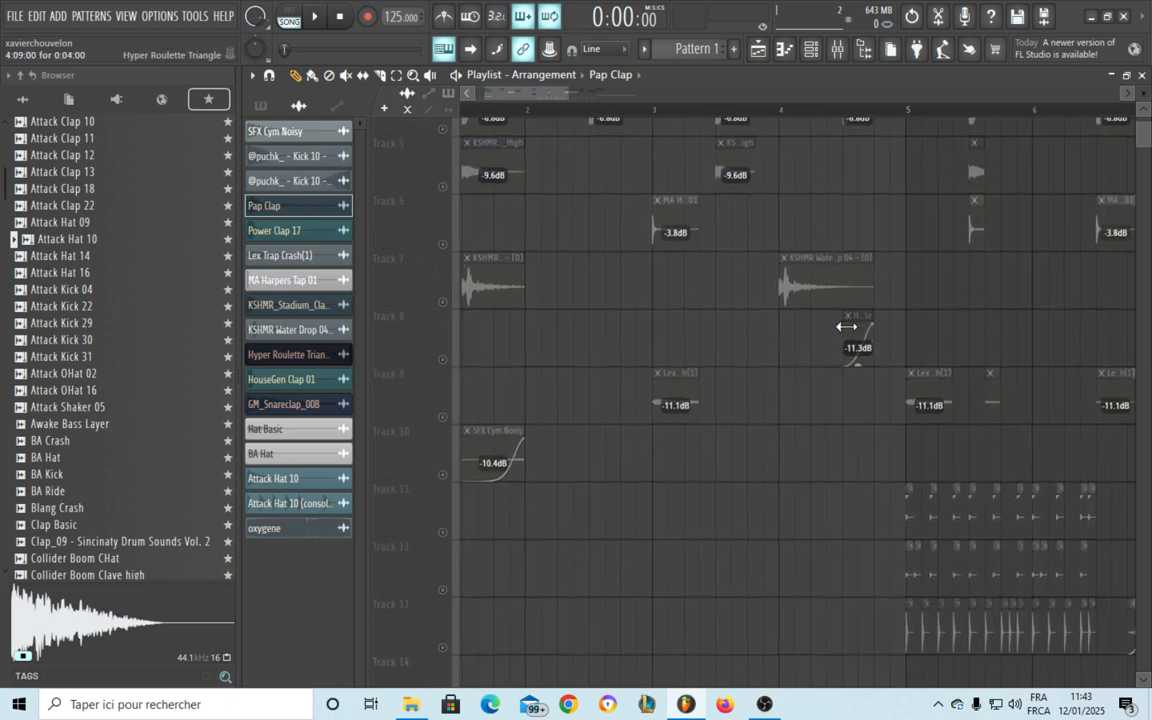
{"action": "left_click_drag", "start_coordinate": [905, 401], "coordinate": [878, 342]}
{"action": "left_click_drag", "start_coordinate": [618, 317], "coordinate": [700, 413]}
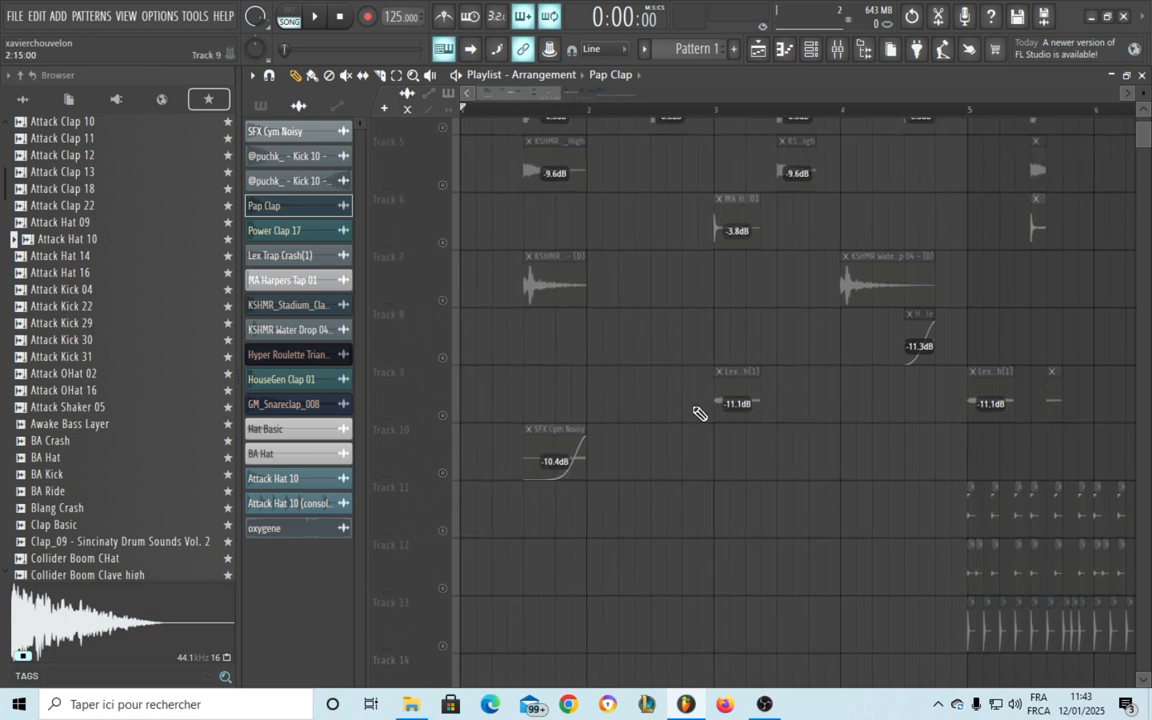
{"action": "scroll", "coordinate": [630, 309], "scroll_direction": "up", "scroll_amount": 4}
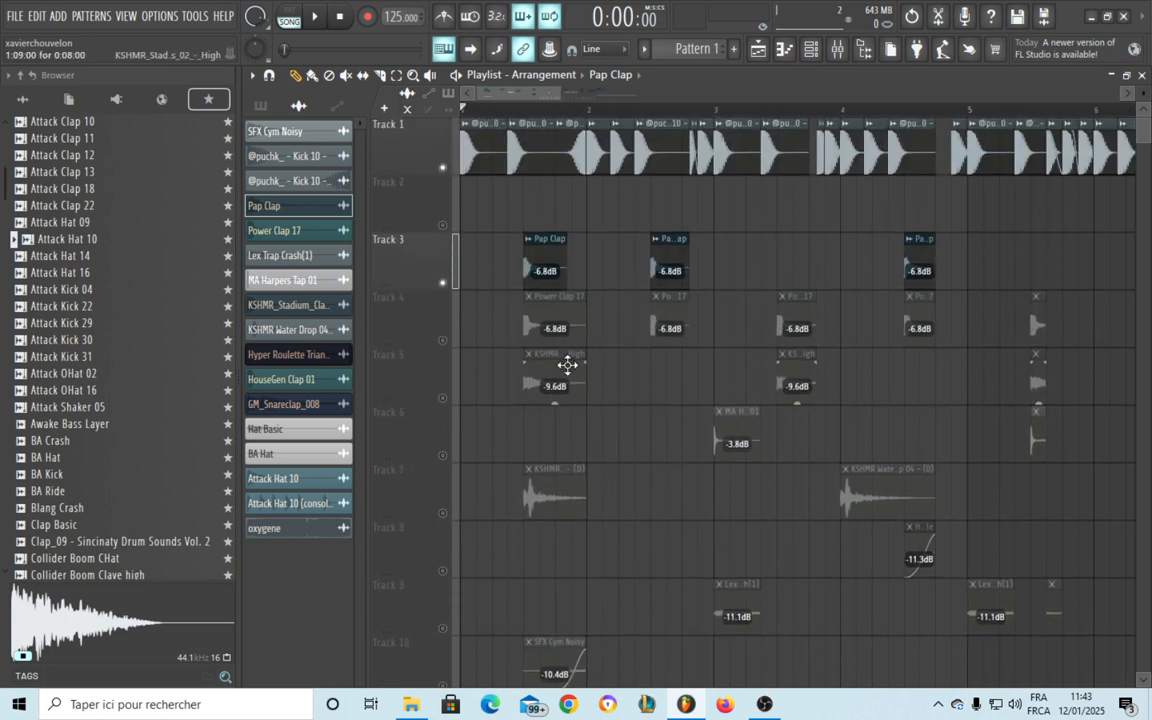
Play the kick and Pap Clap tracks together from the start to about bar 8, and stop playback
{"action": "key", "text": "space"}
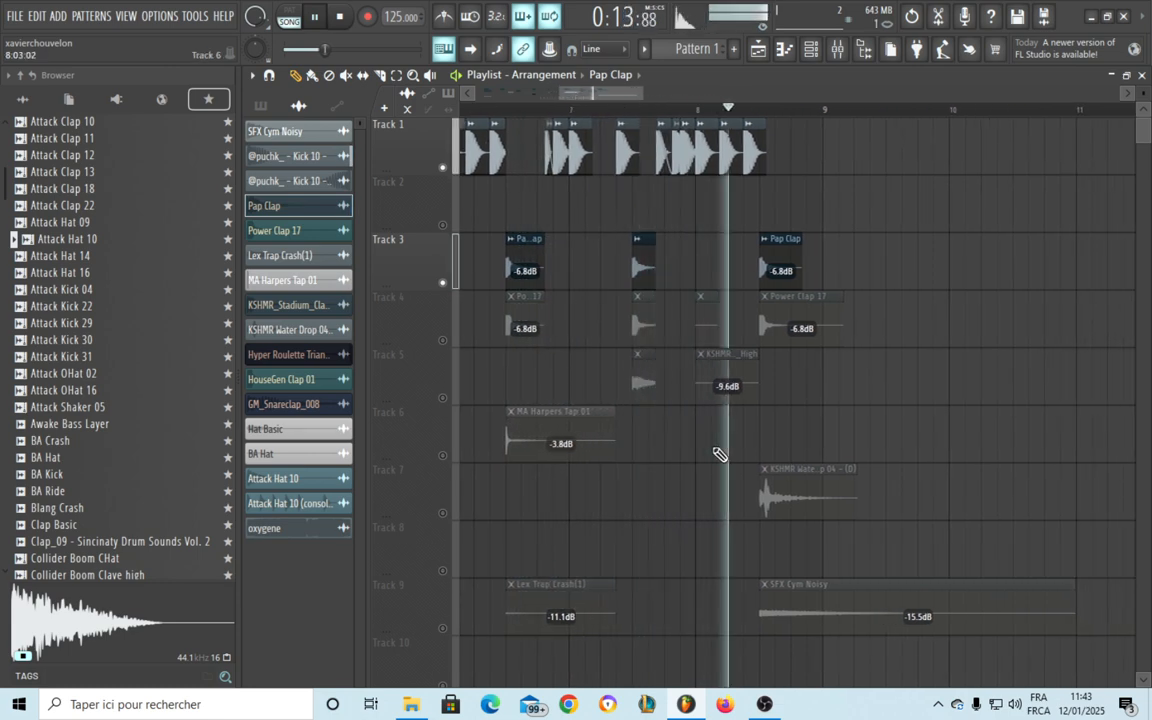
{"action": "left_click_drag", "start_coordinate": [611, 420], "coordinate": [897, 420]}
{"action": "key", "text": "space"}
{"action": "scroll", "coordinate": [896, 419], "scroll_direction": "down", "scroll_amount": 3}
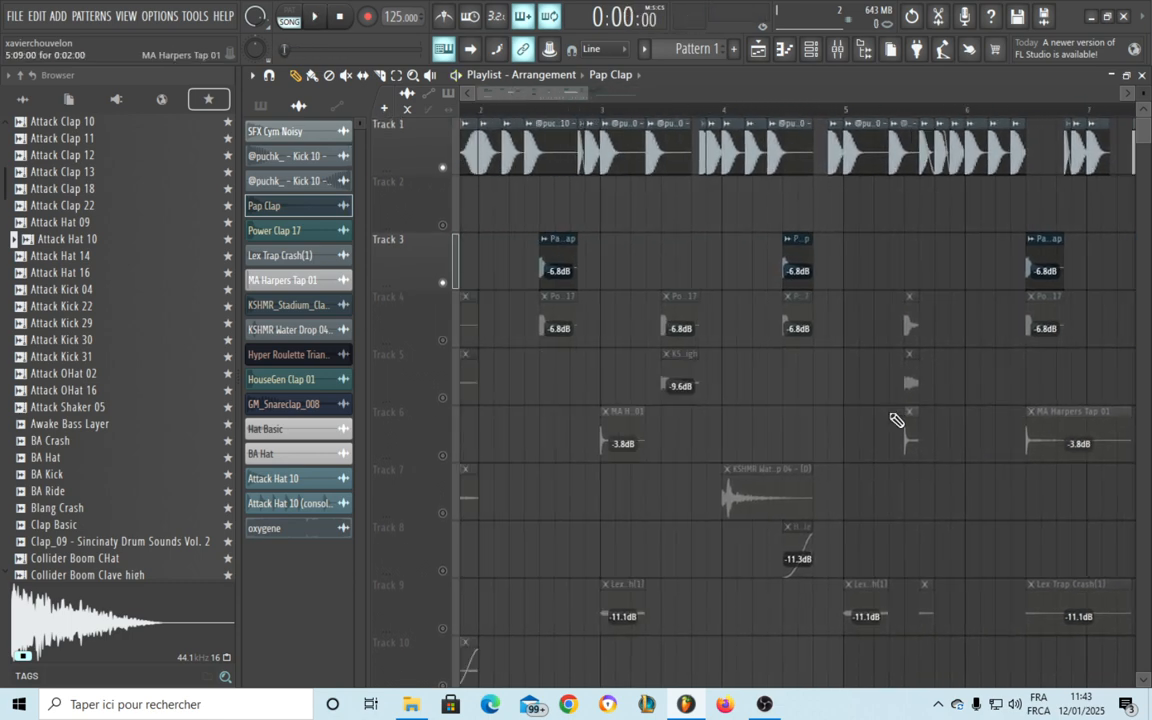
{"action": "scroll", "coordinate": [528, 362], "scroll_direction": "up", "scroll_amount": 3}
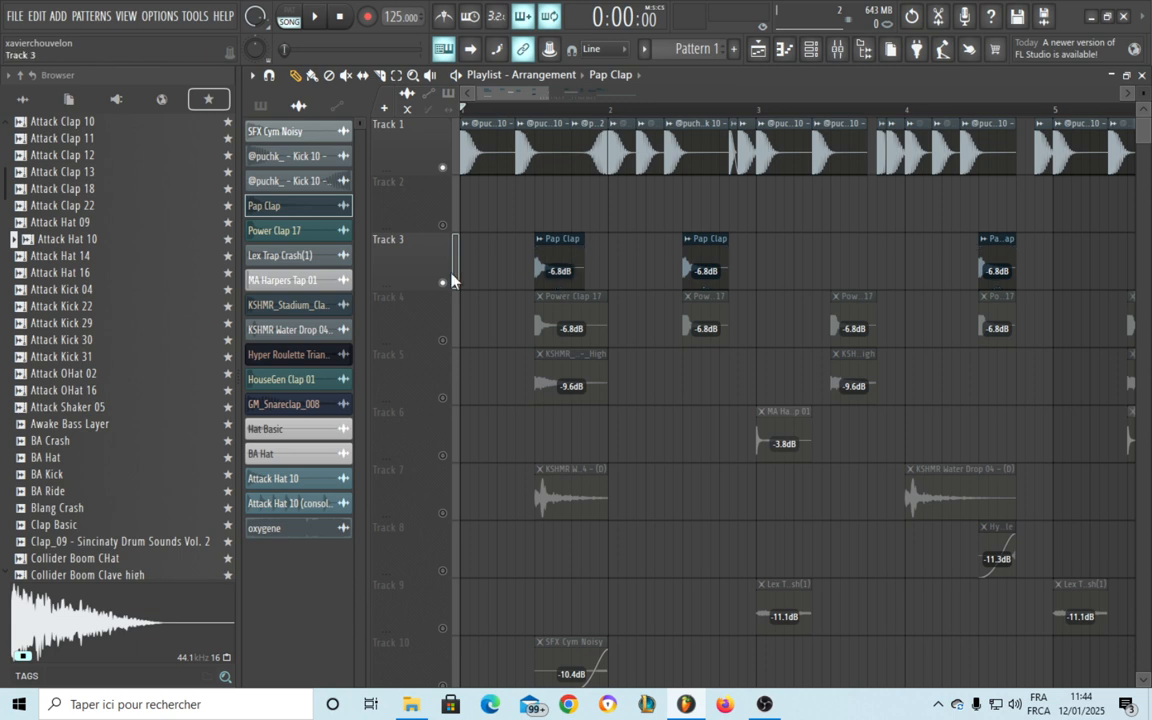
Unmute Track 4 with the Power Clap 17 clips and play the layers from the start to about bar 8
{"action": "left_click", "coordinate": [443, 340]}
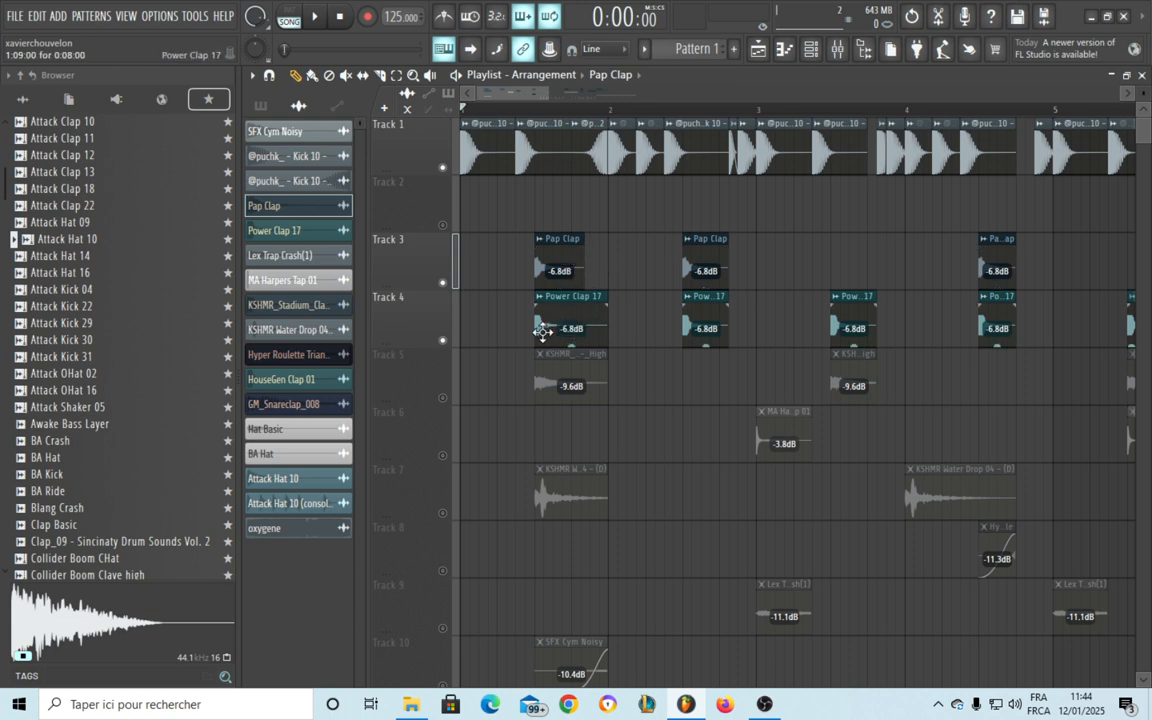
{"action": "key", "text": "space"}
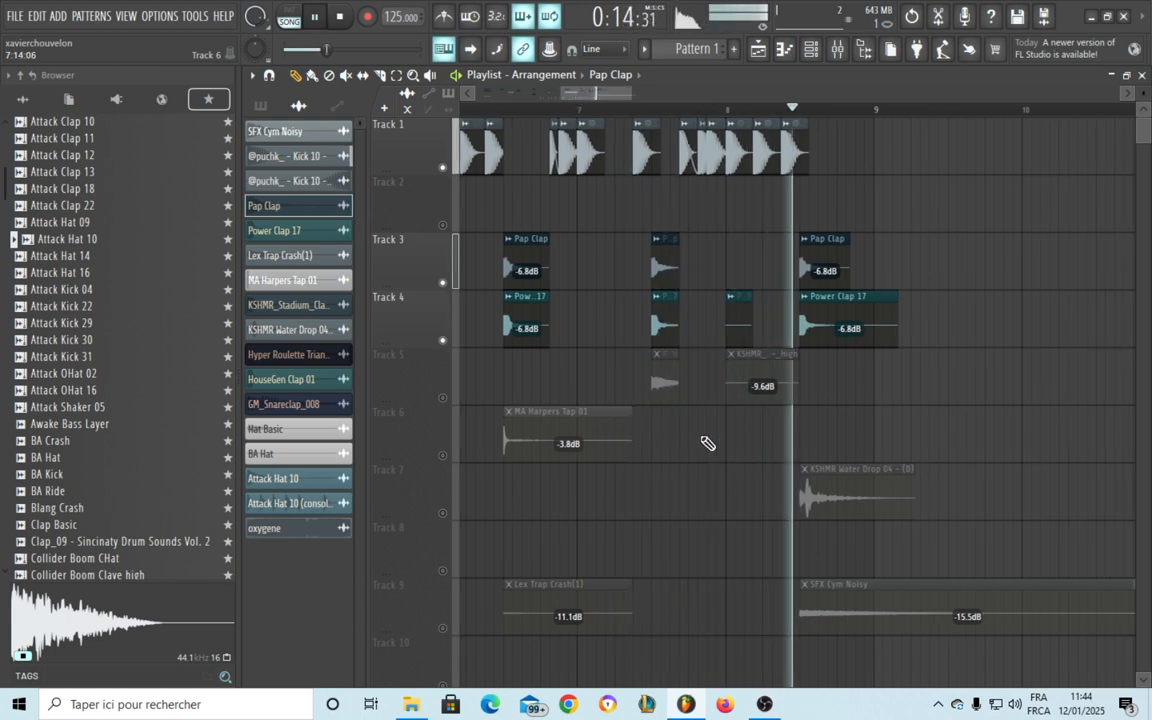
{"action": "key", "text": "space"}
{"action": "left_click_drag", "start_coordinate": [843, 445], "coordinate": [988, 474]}
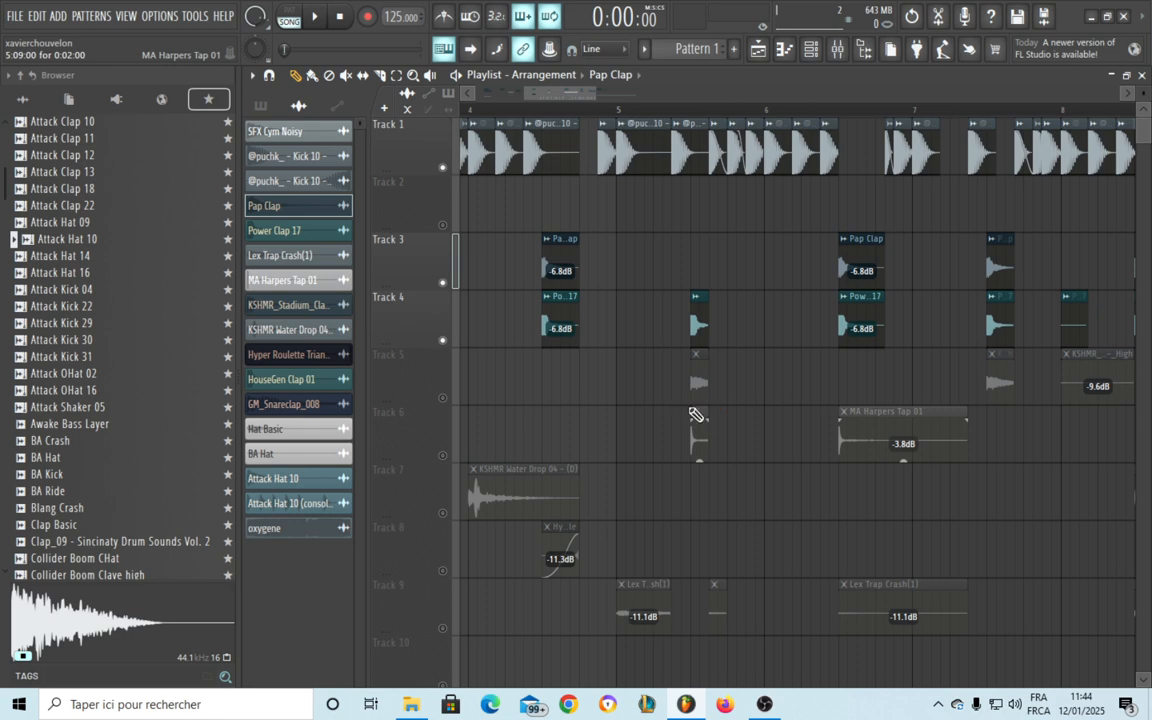
Compare the Power Clap 17 clips on Track 4 with the Pap Clap clips, from bar 5 back to bar 1
{"action": "scroll", "coordinate": [714, 446], "scroll_direction": "up", "scroll_amount": 2}
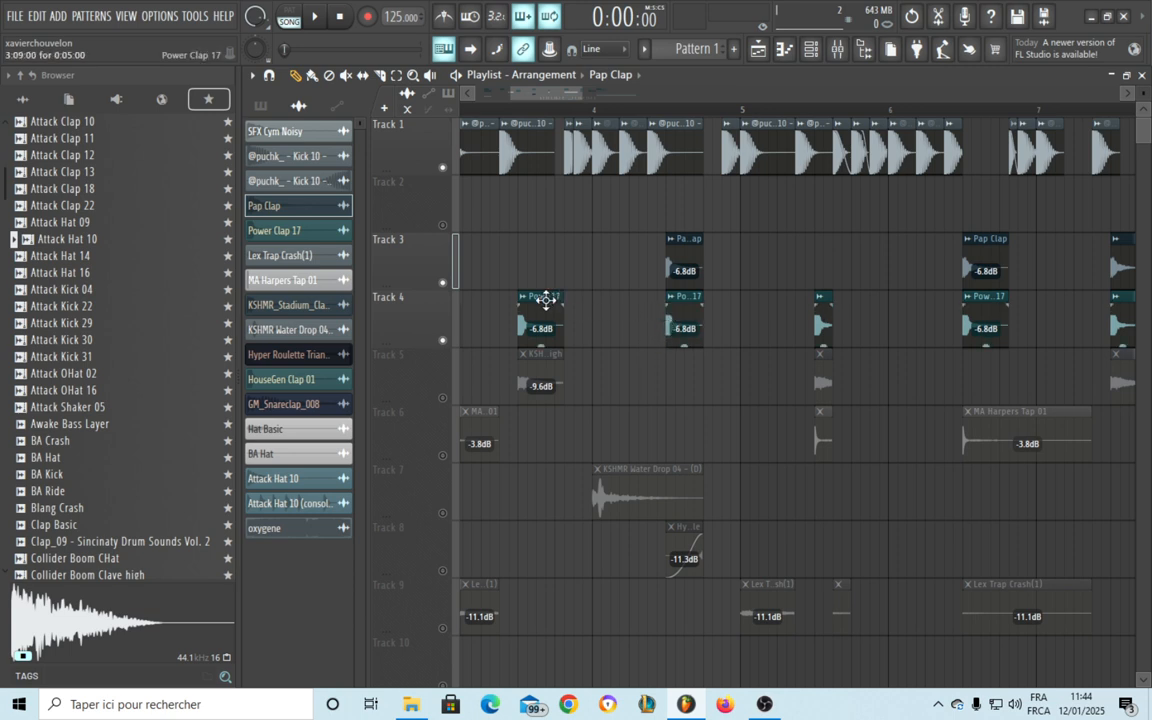
{"action": "scroll", "coordinate": [546, 299], "scroll_direction": "up", "scroll_amount": 1}
{"action": "scroll", "coordinate": [570, 290], "scroll_direction": "up", "scroll_amount": 2}
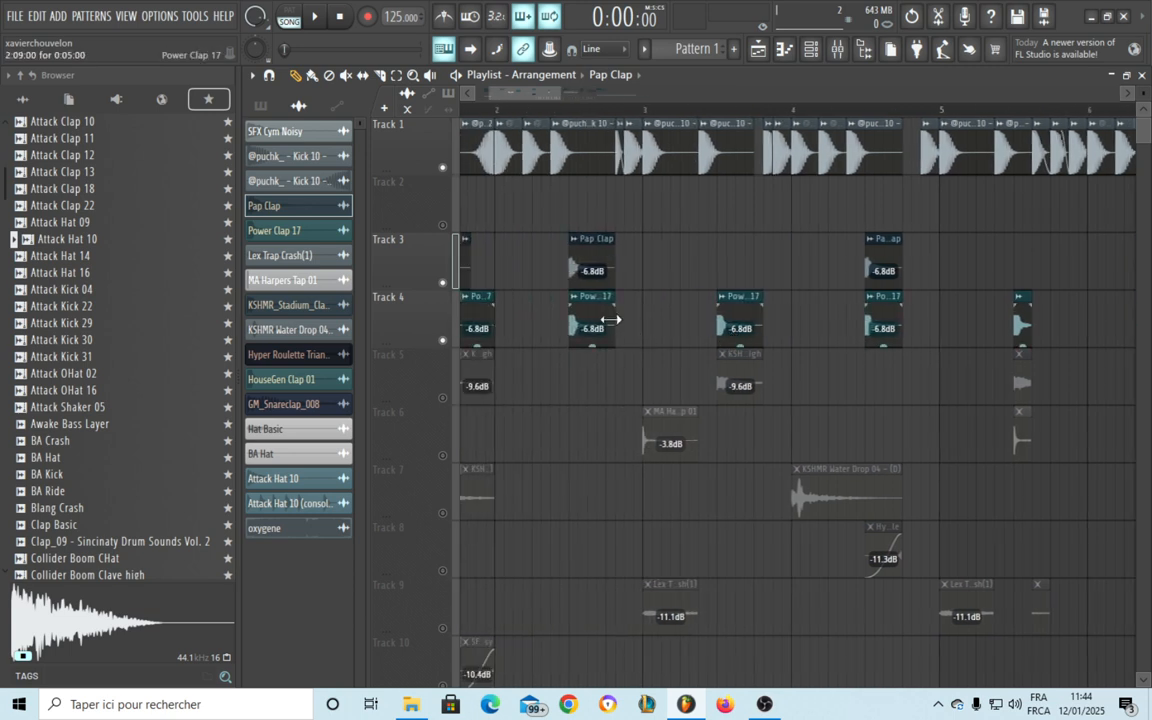
{"action": "scroll", "coordinate": [741, 327], "scroll_direction": "up", "scroll_amount": 2}
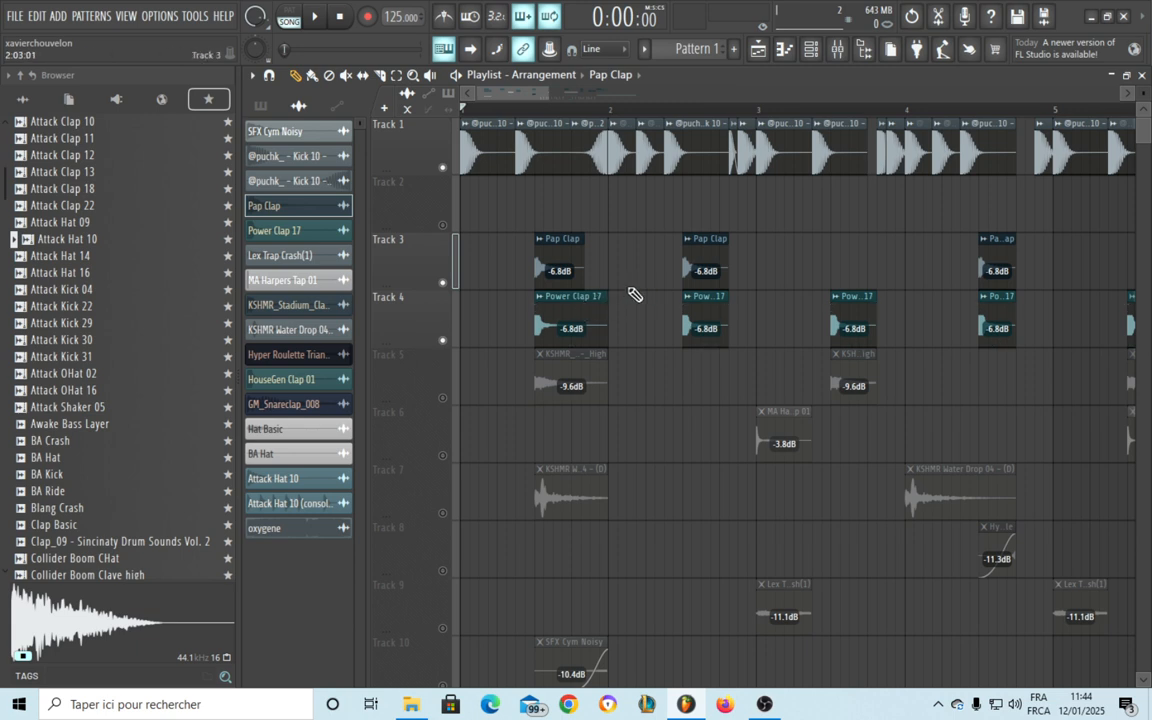
{"action": "middle_click", "coordinate": [638, 378]}
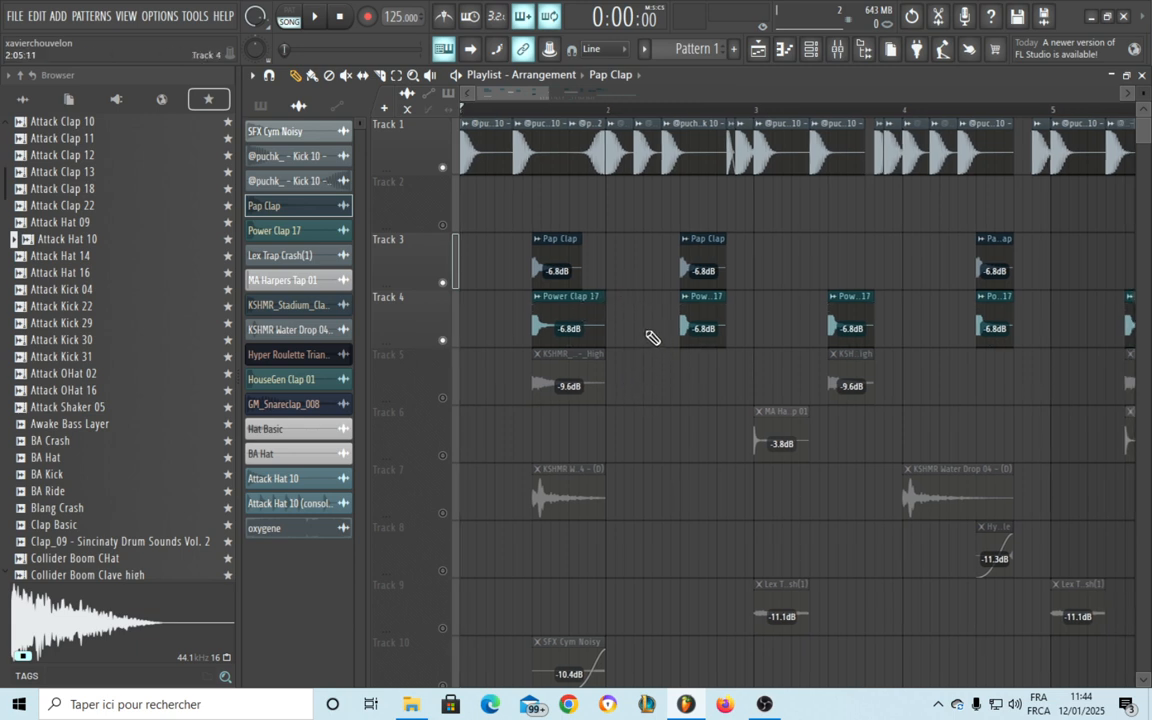
{"action": "middle_click", "coordinate": [681, 337]}
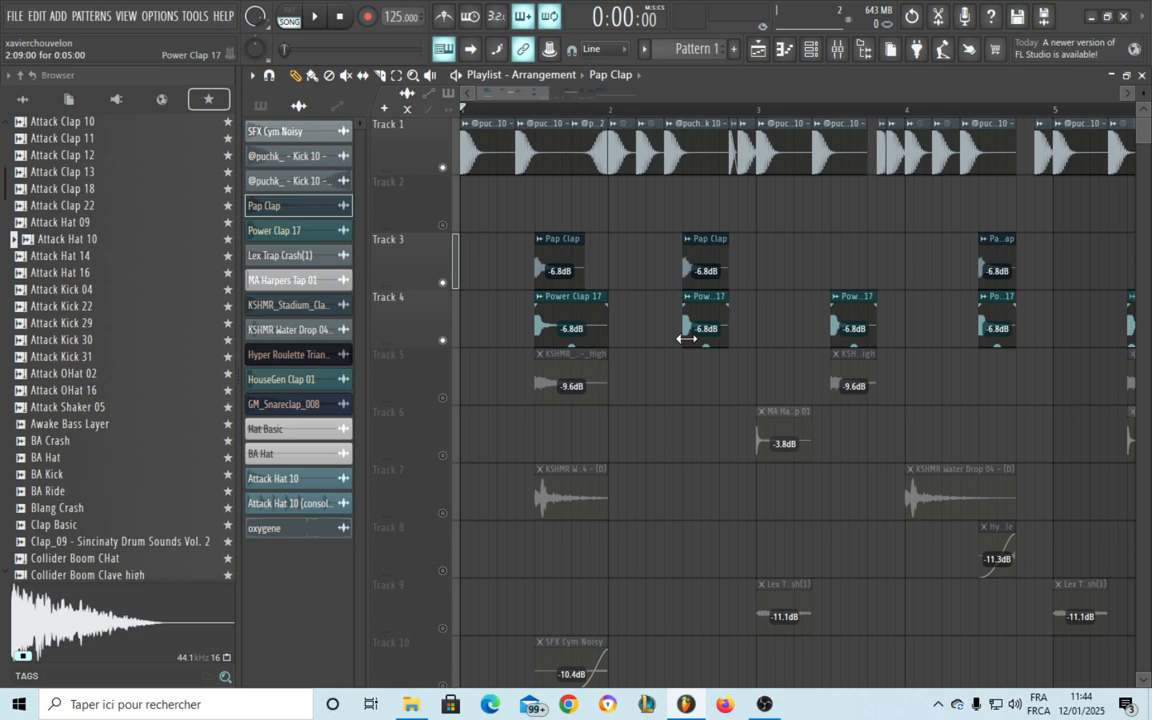
Examine the Pap Clap and Power Clap 17 placements against the kicks around bars 7 to 9
{"action": "scroll", "coordinate": [870, 295], "scroll_direction": "right", "scroll_amount": 10}
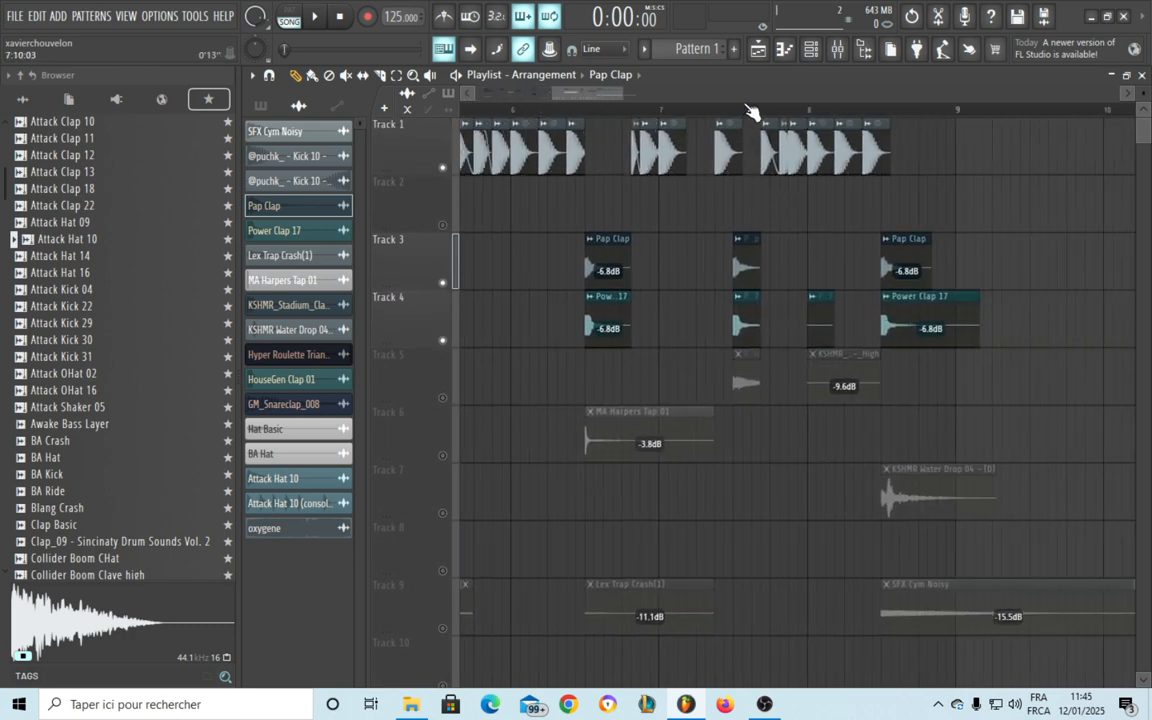
{"action": "scroll", "coordinate": [771, 190], "scroll_direction": "up", "scroll_amount": 5}
{"action": "scroll", "coordinate": [771, 230], "scroll_direction": "up", "scroll_amount": 5}
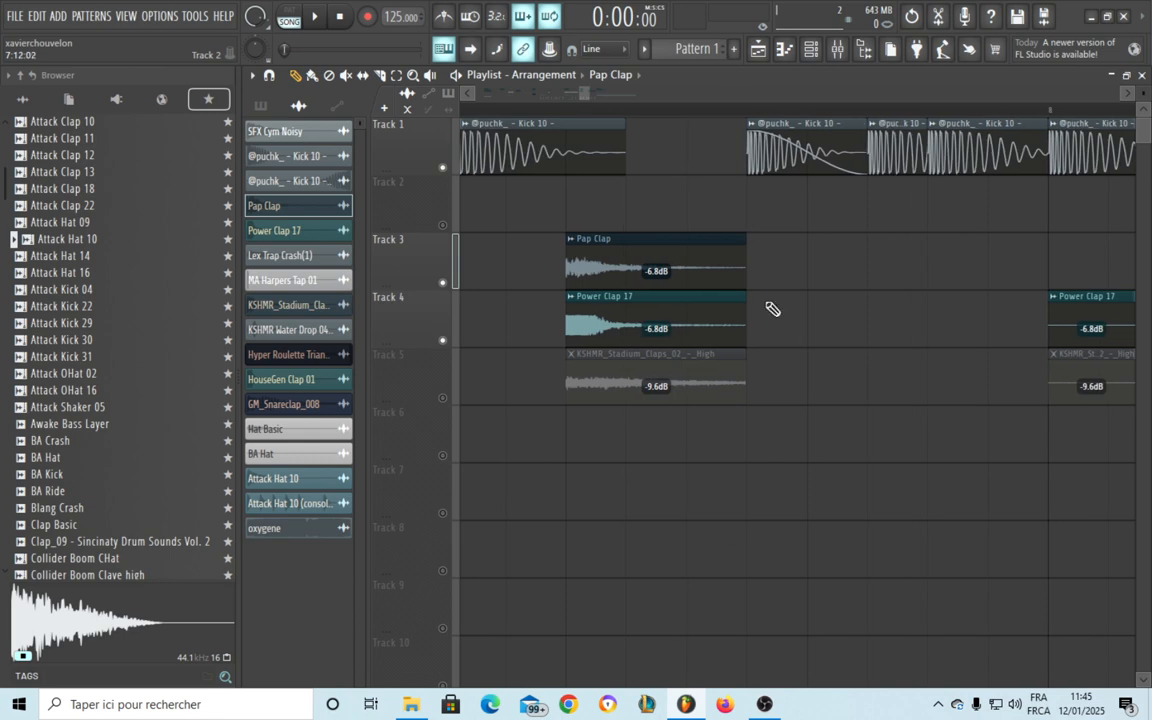
{"action": "left_click_drag", "start_coordinate": [815, 418], "coordinate": [548, 412]}
{"action": "scroll", "coordinate": [807, 446], "scroll_direction": "down", "scroll_amount": 5}
{"action": "scroll", "coordinate": [805, 438], "scroll_direction": "up", "scroll_amount": 2}
{"action": "left_click_drag", "start_coordinate": [852, 328], "coordinate": [625, 340]}
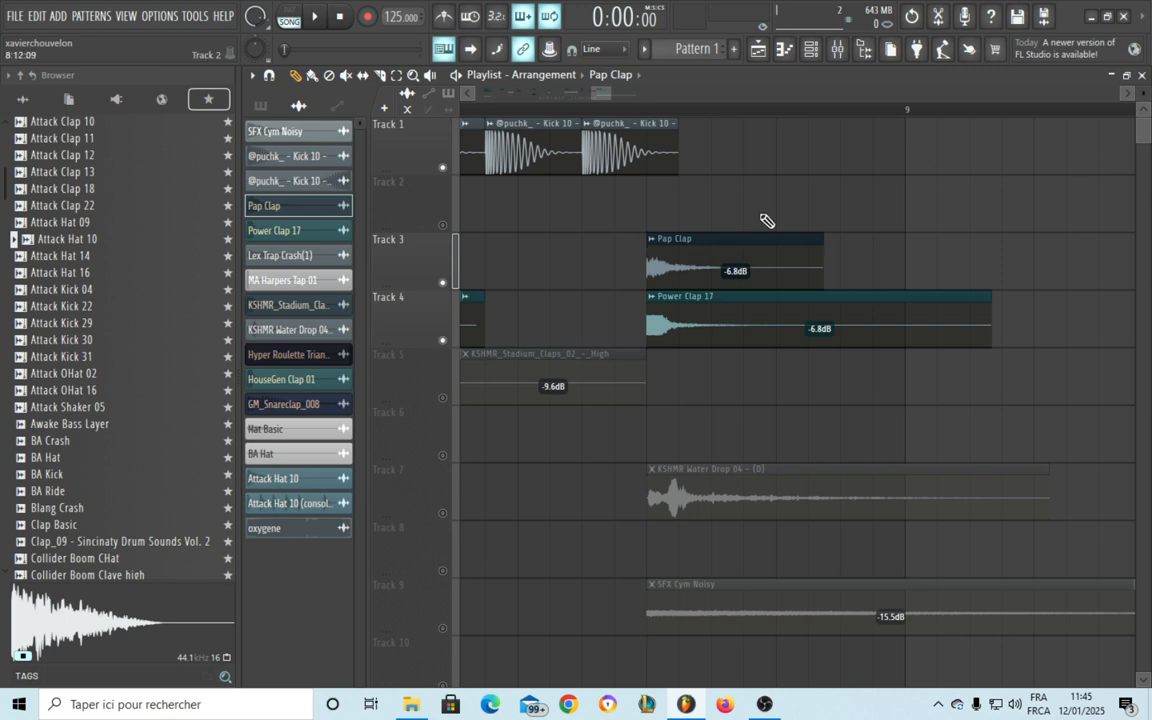
{"action": "left_click_drag", "start_coordinate": [762, 345], "coordinate": [870, 380]}
{"action": "scroll", "coordinate": [879, 391], "scroll_direction": "down", "scroll_amount": 4}
{"action": "left_click_drag", "start_coordinate": [600, 328], "coordinate": [809, 406]}
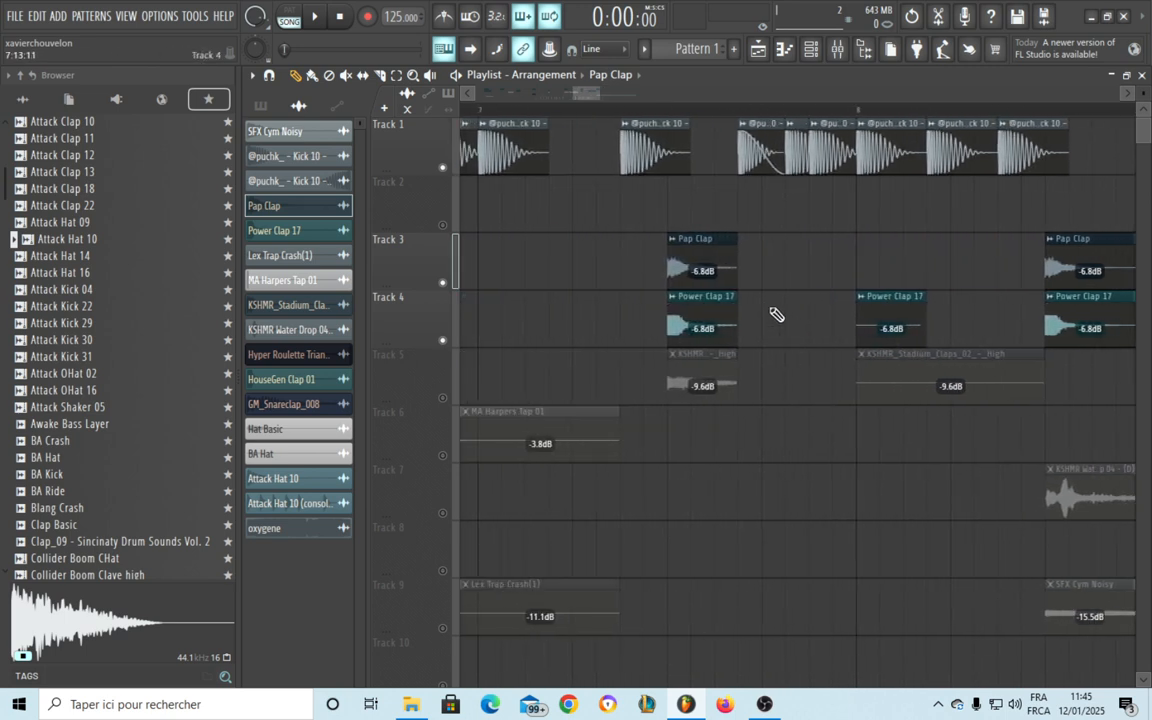
Follow both clap layers and the kick pattern from bar 8 back to bar 4
{"action": "left_click_drag", "start_coordinate": [745, 321], "coordinate": [845, 335]}
{"action": "scroll", "coordinate": [845, 335], "scroll_direction": "down", "scroll_amount": 2}
{"action": "scroll", "coordinate": [657, 307], "scroll_direction": "up", "scroll_amount": 2}
{"action": "left_click_drag", "start_coordinate": [655, 305], "coordinate": [786, 296]}
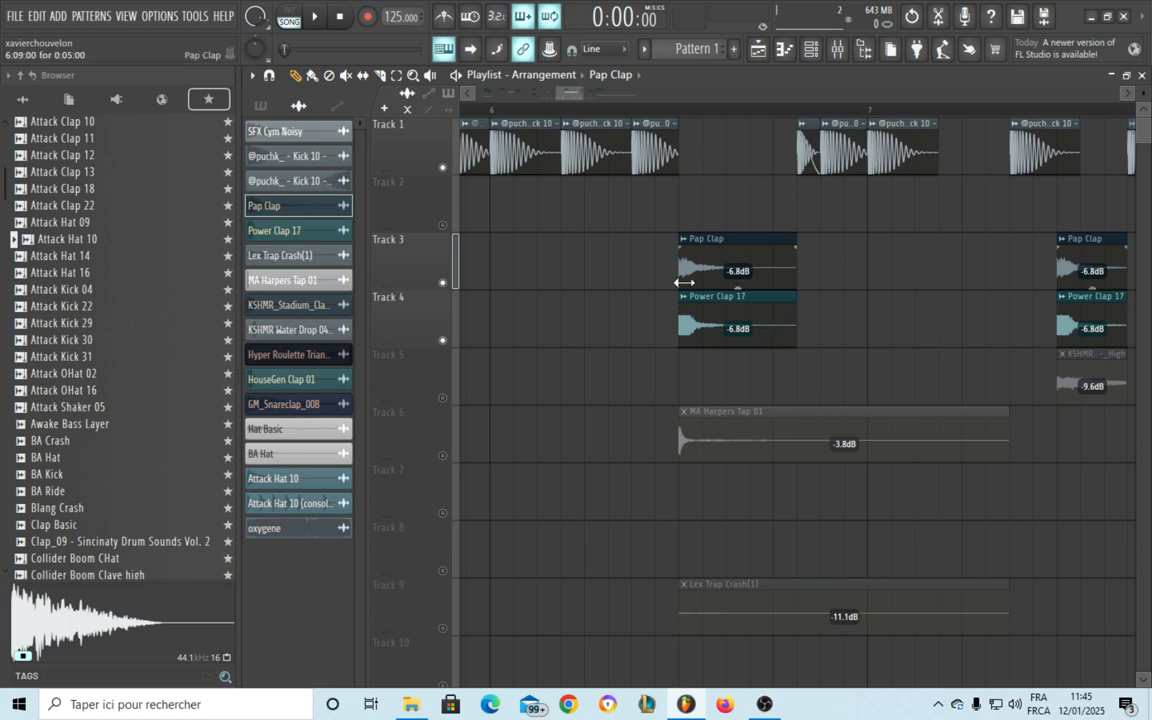
{"action": "scroll", "coordinate": [748, 288], "scroll_direction": "down", "scroll_amount": 2}
{"action": "scroll", "coordinate": [733, 219], "scroll_direction": "up", "scroll_amount": 2}
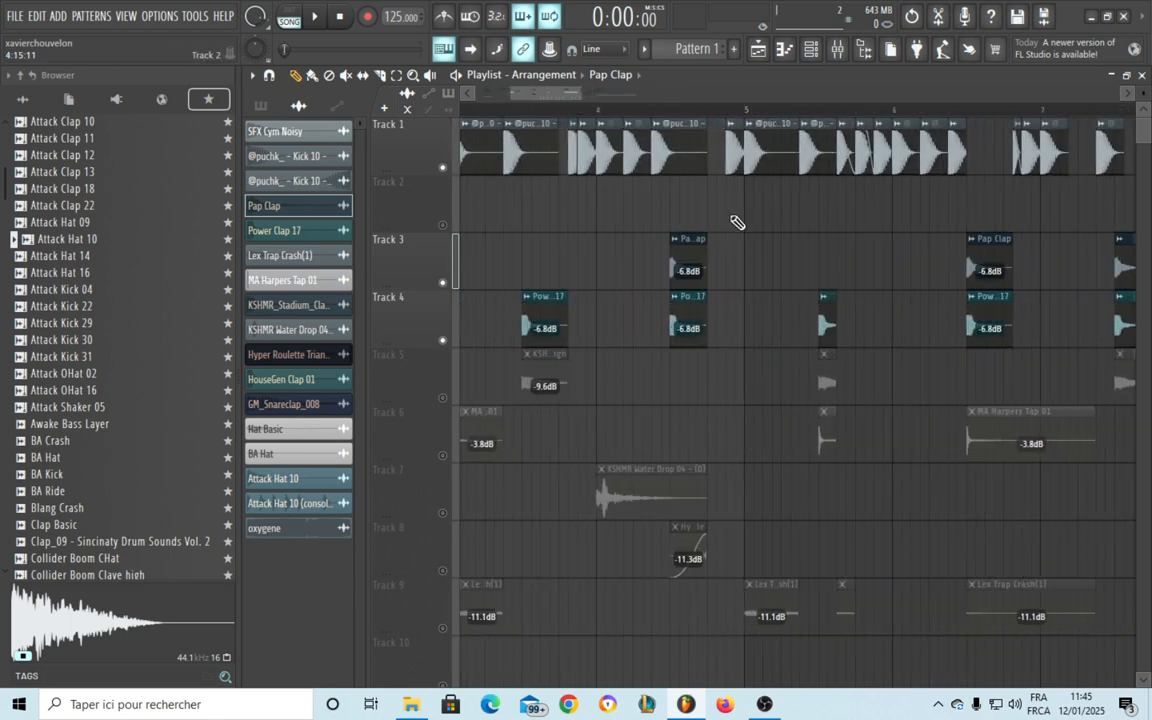
{"action": "left_click_drag", "start_coordinate": [716, 322], "coordinate": [742, 342]}
Unmute Track 8 with the Hyper Roulette Triangle clip and examine it against the claps in bar 4
{"action": "scroll", "coordinate": [845, 418], "scroll_direction": "down", "scroll_amount": 3}
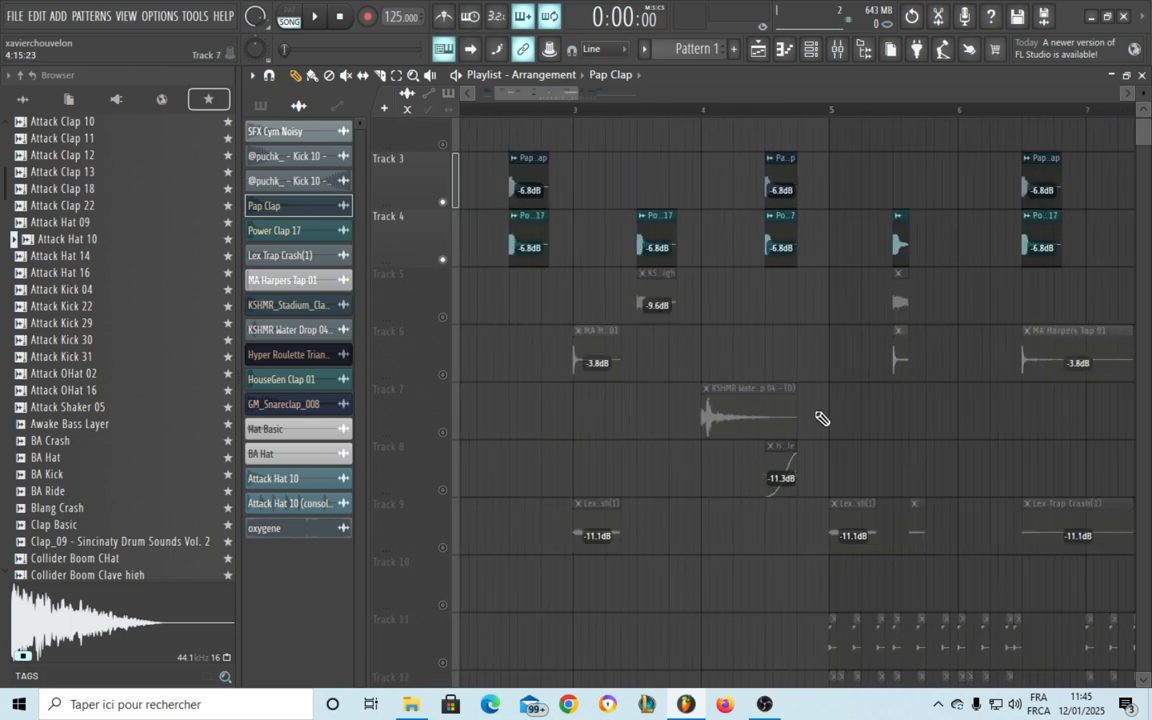
{"action": "scroll", "coordinate": [824, 472], "scroll_direction": "up", "scroll_amount": 4}
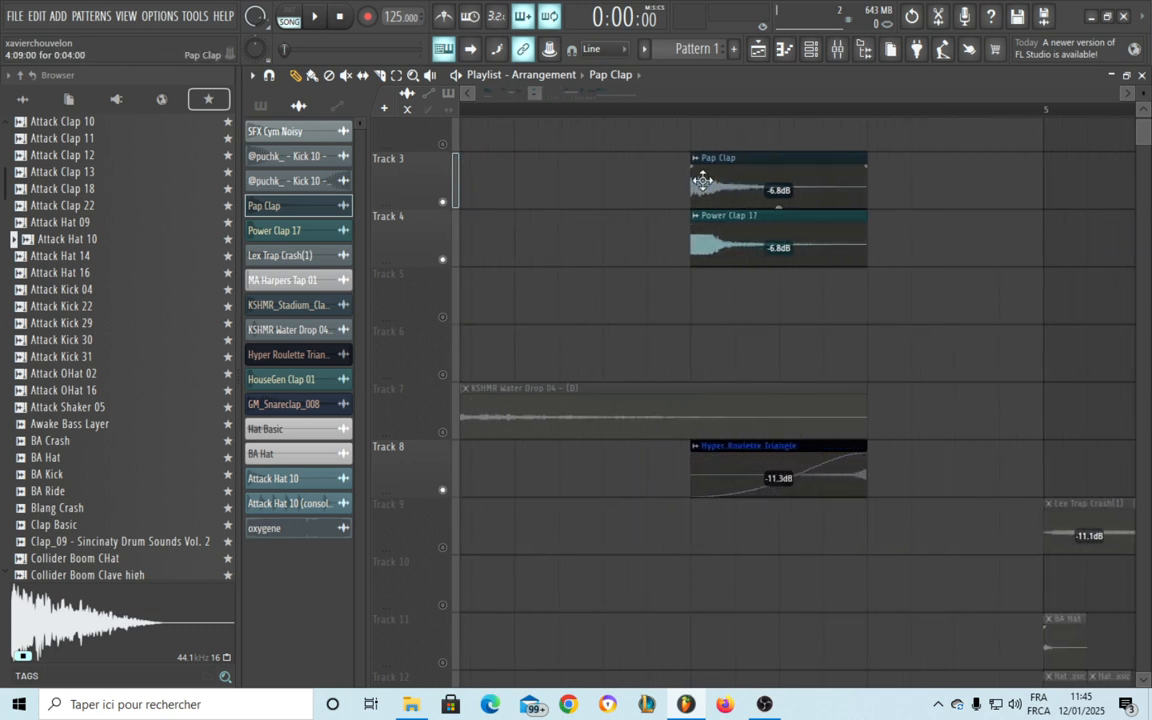
{"action": "scroll", "coordinate": [707, 149], "scroll_direction": "down", "scroll_amount": 4}
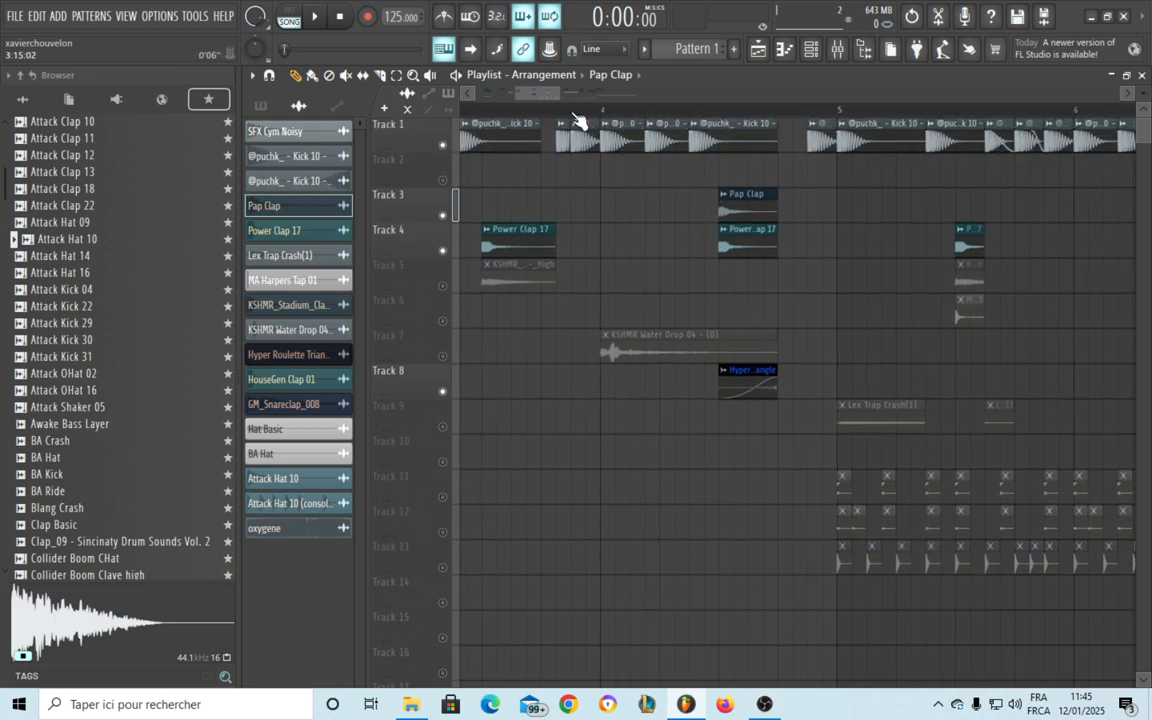
Play the unmuted layers from the middle of bar 3 into bar 5, stop, and review the Hyper Roulette Triangle clip
{"action": "left_click", "coordinate": [500, 108]}
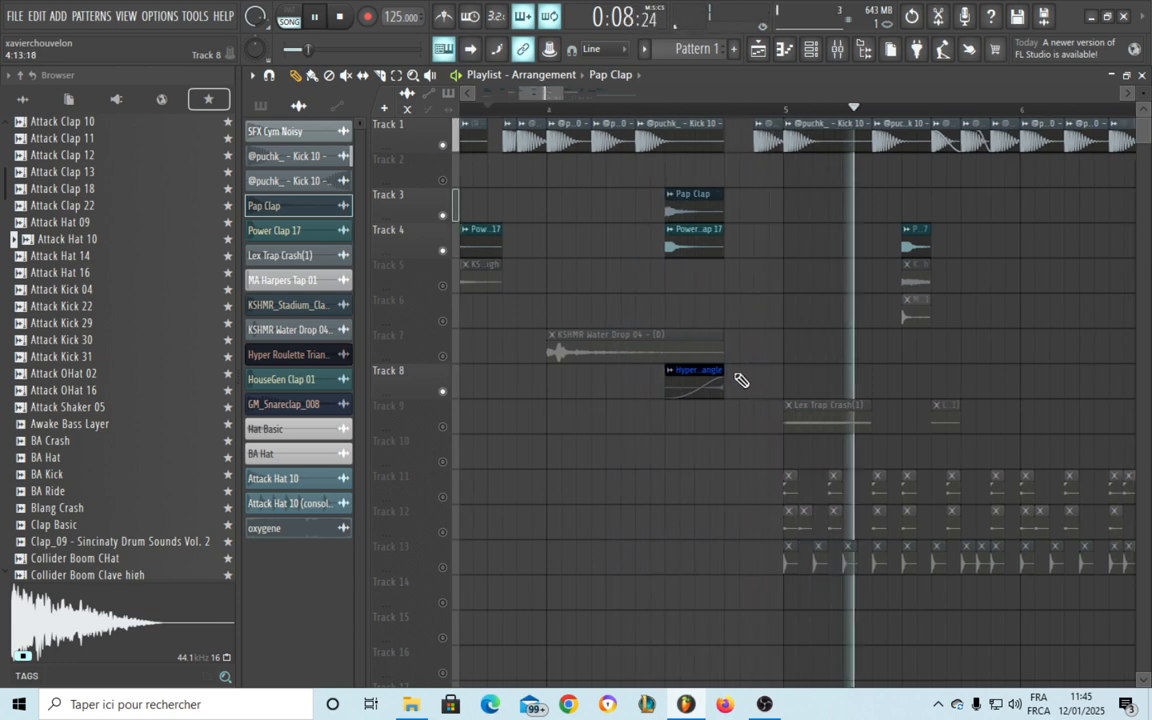
{"action": "key", "text": "space"}
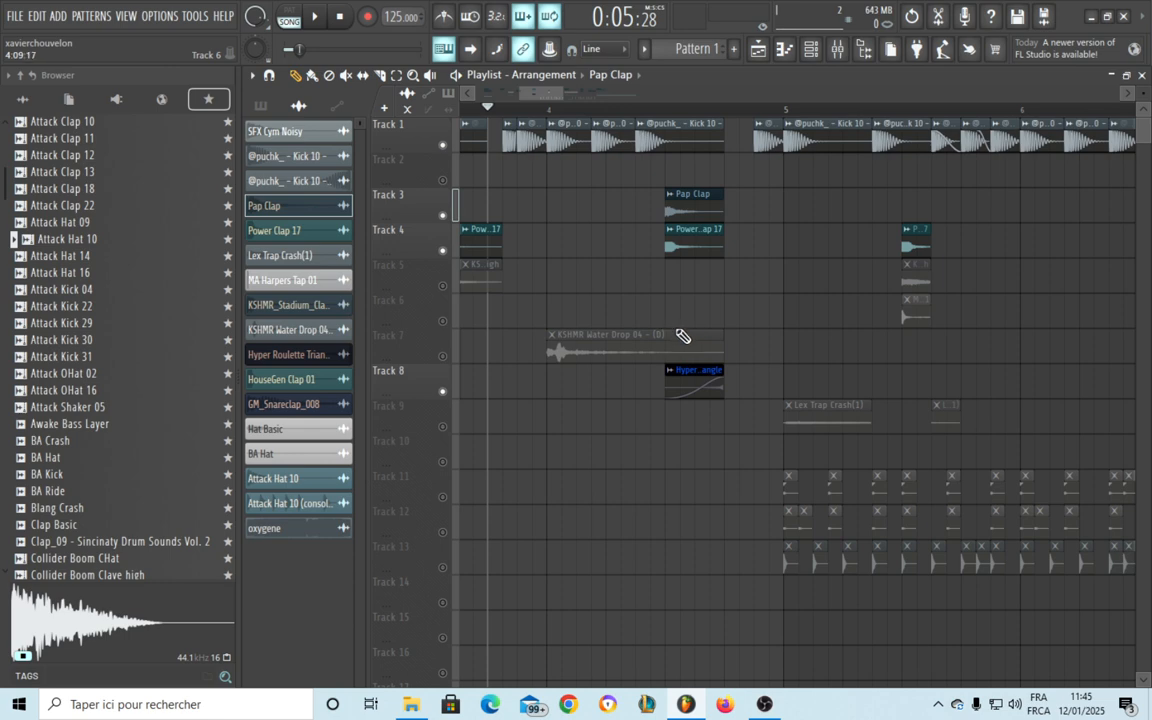
{"action": "left_click_drag", "start_coordinate": [820, 353], "coordinate": [804, 397]}
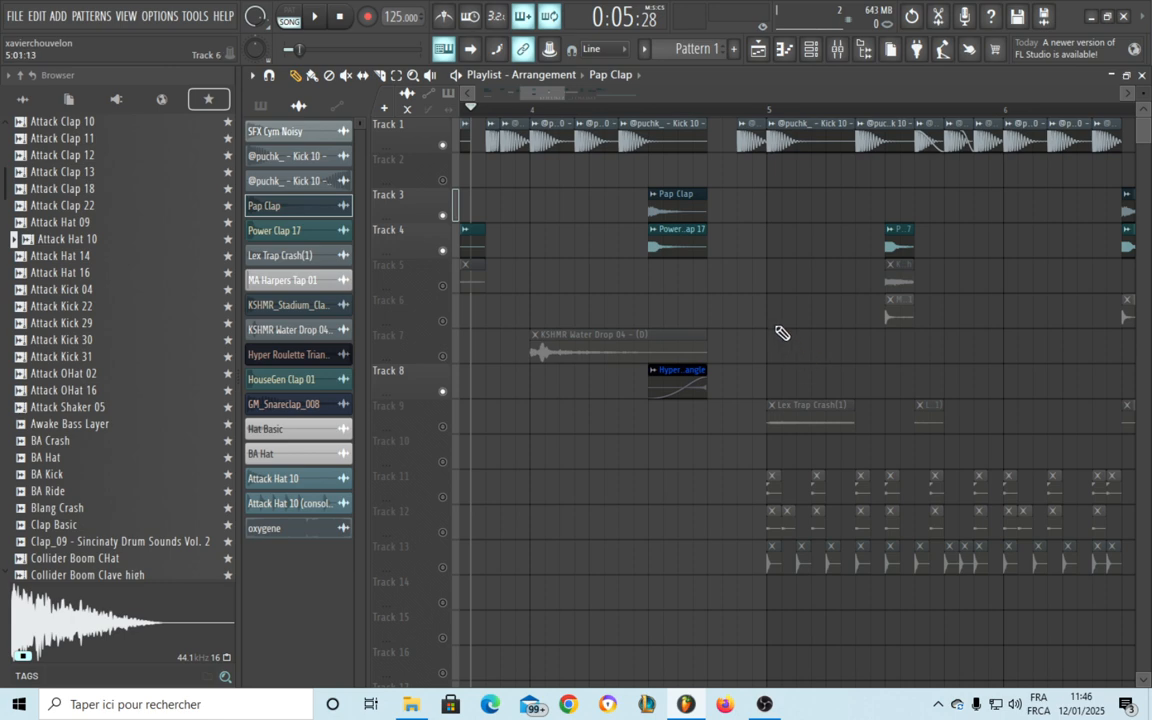
{"action": "scroll", "coordinate": [697, 365], "scroll_direction": "left", "scroll_amount": 2}
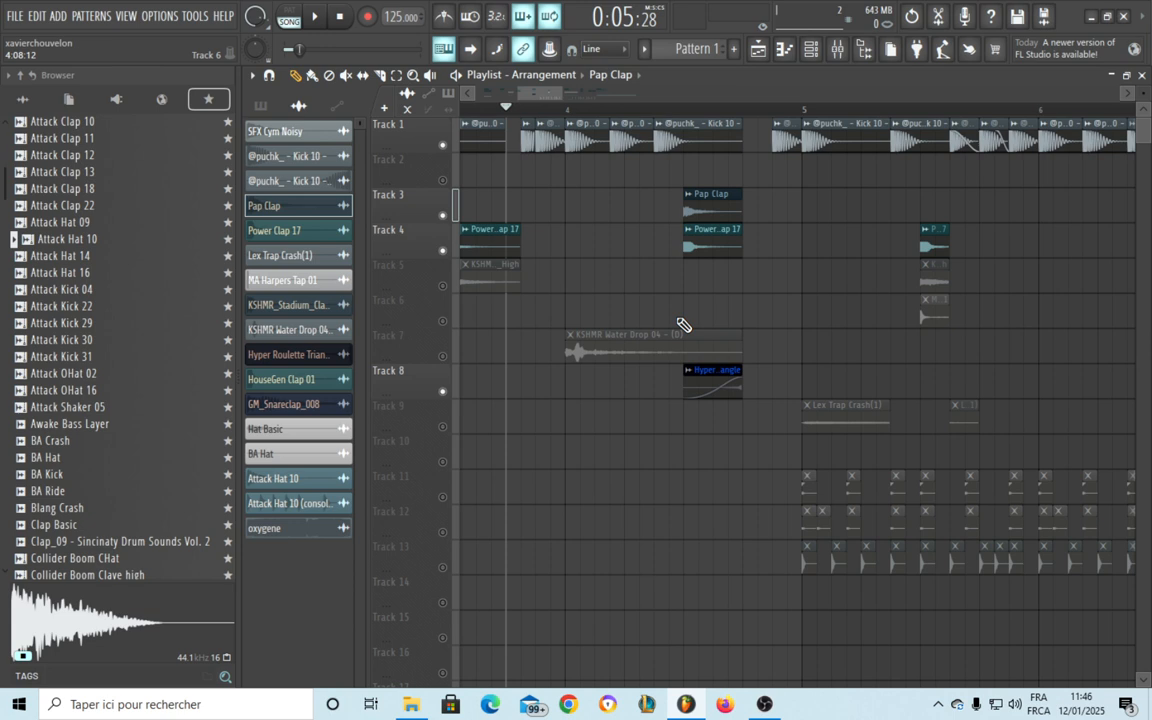
Unmute Track 5 with the KSHMR Stadium Claps clips and examine them against the other claps in bars 1 to 3
{"action": "scroll", "coordinate": [670, 318], "scroll_direction": "left", "scroll_amount": 2}
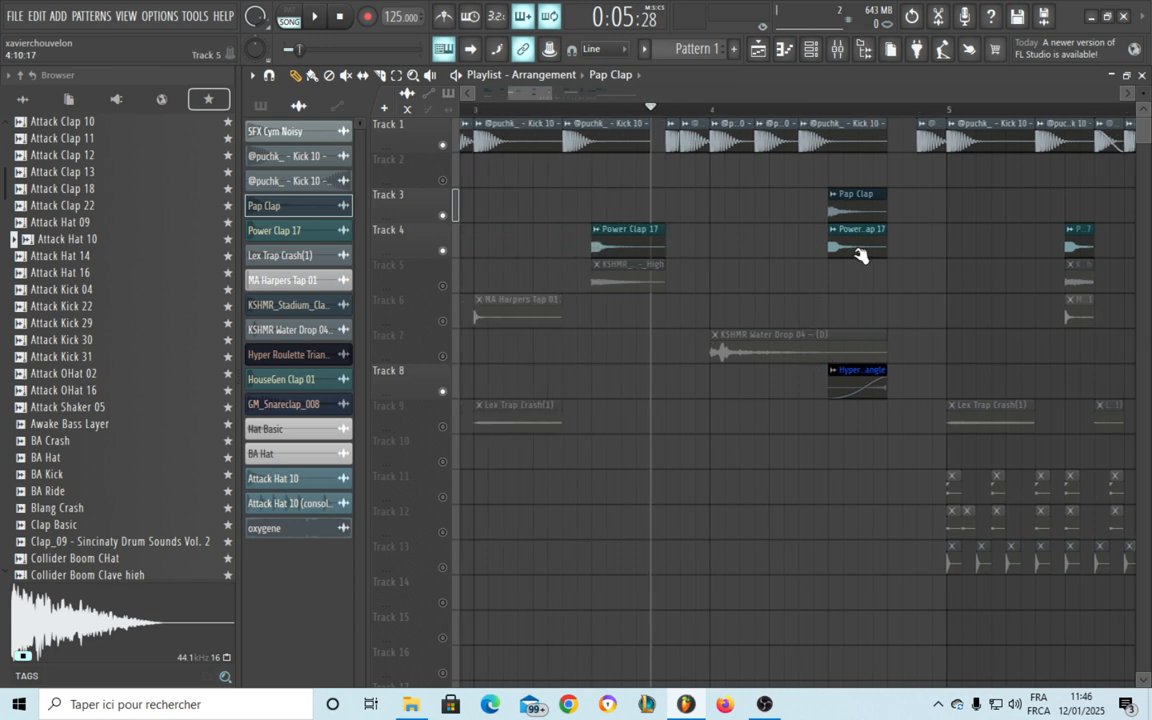
{"action": "scroll", "coordinate": [925, 433], "scroll_direction": "down", "scroll_amount": 1}
{"action": "scroll", "coordinate": [931, 439], "scroll_direction": "down", "scroll_amount": 2}
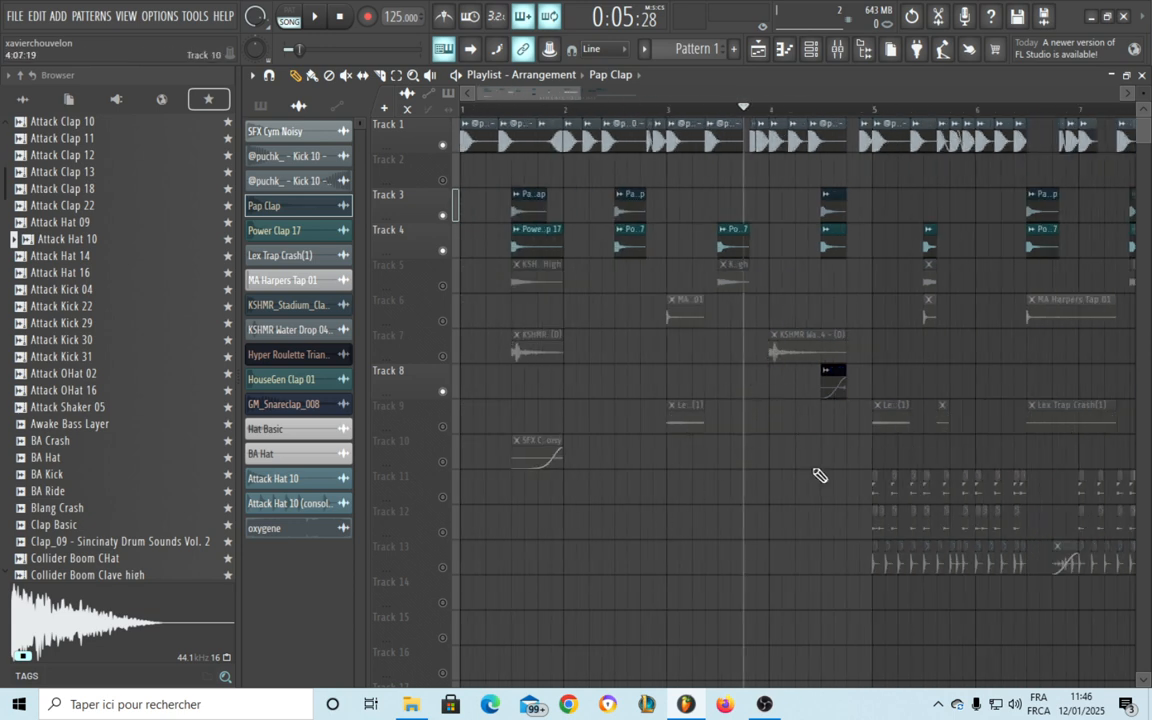
{"action": "left_click", "coordinate": [444, 285]}
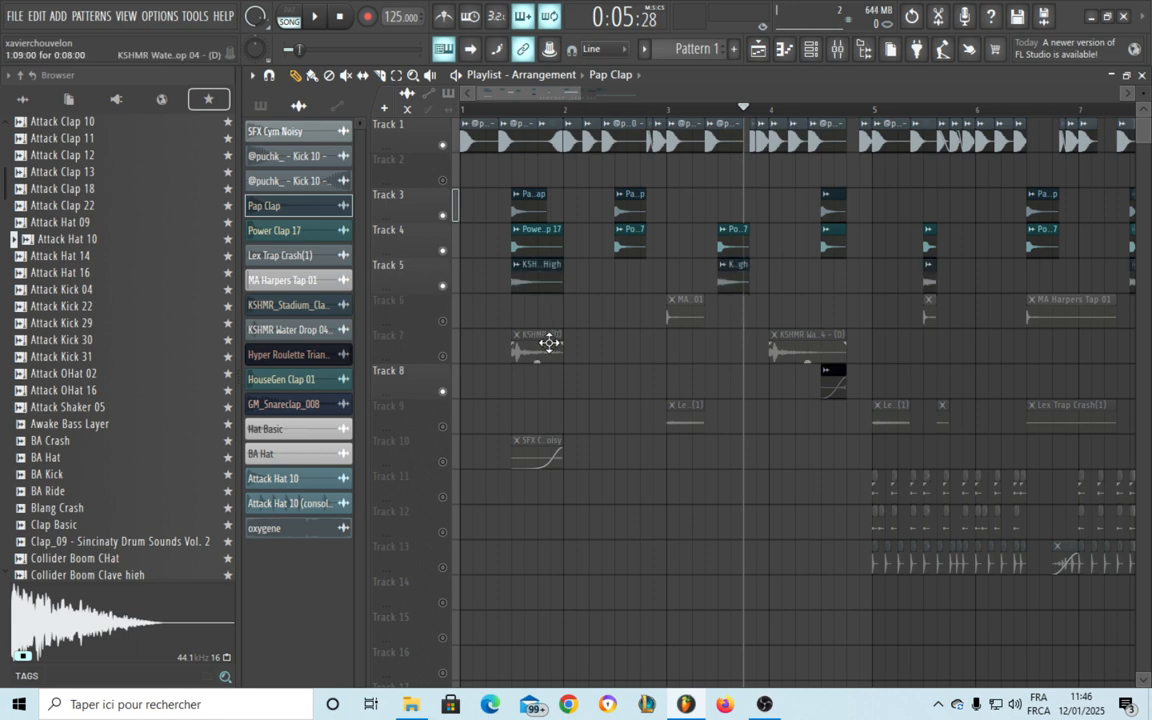
{"action": "scroll", "coordinate": [555, 288], "scroll_direction": "up", "scroll_amount": 3}
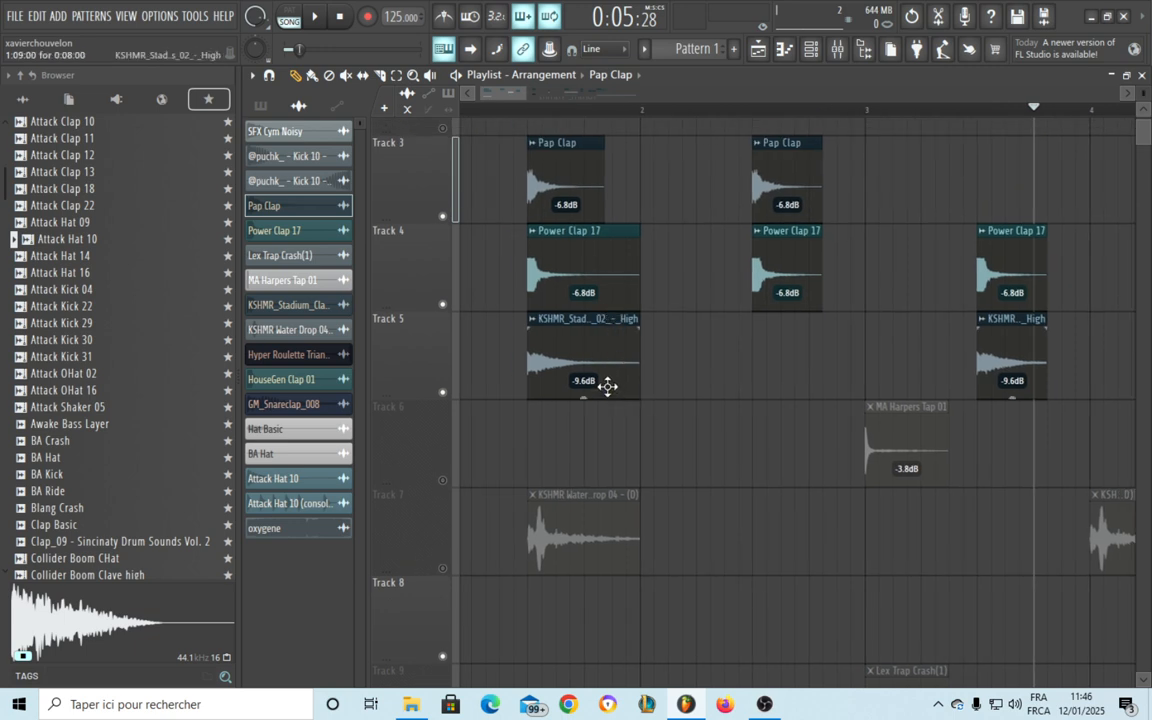
{"action": "left_click_drag", "start_coordinate": [730, 388], "coordinate": [688, 445]}
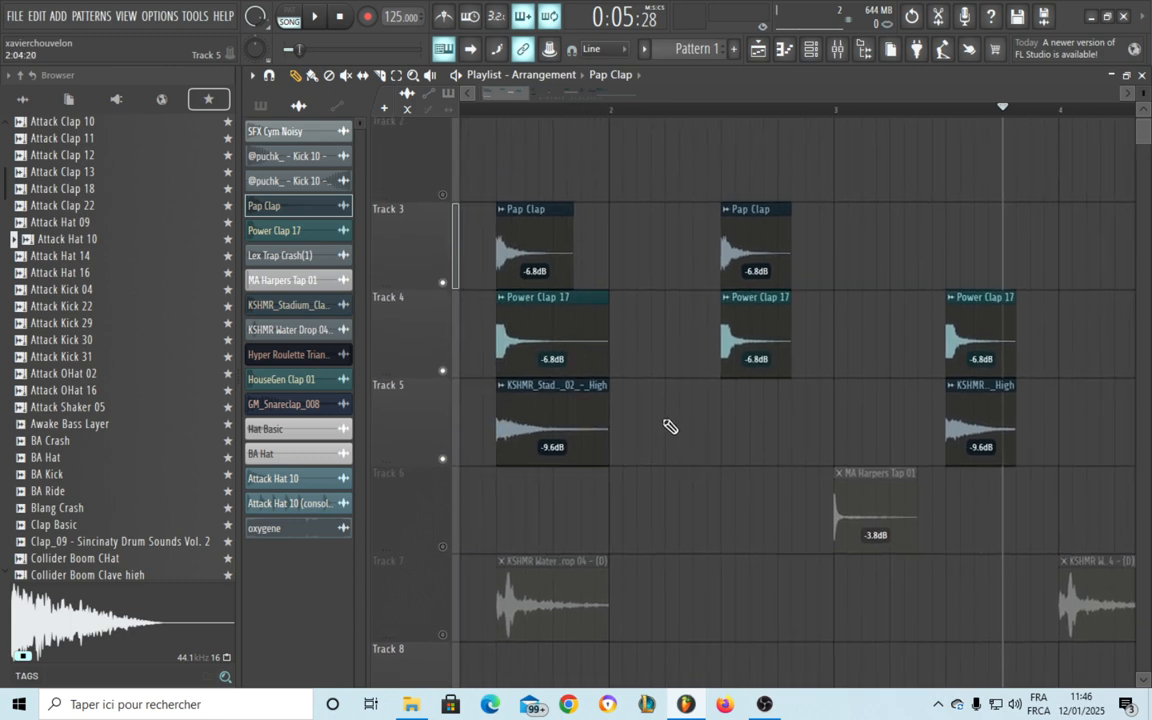
{"action": "scroll", "coordinate": [680, 425], "scroll_direction": "down", "scroll_amount": 8}
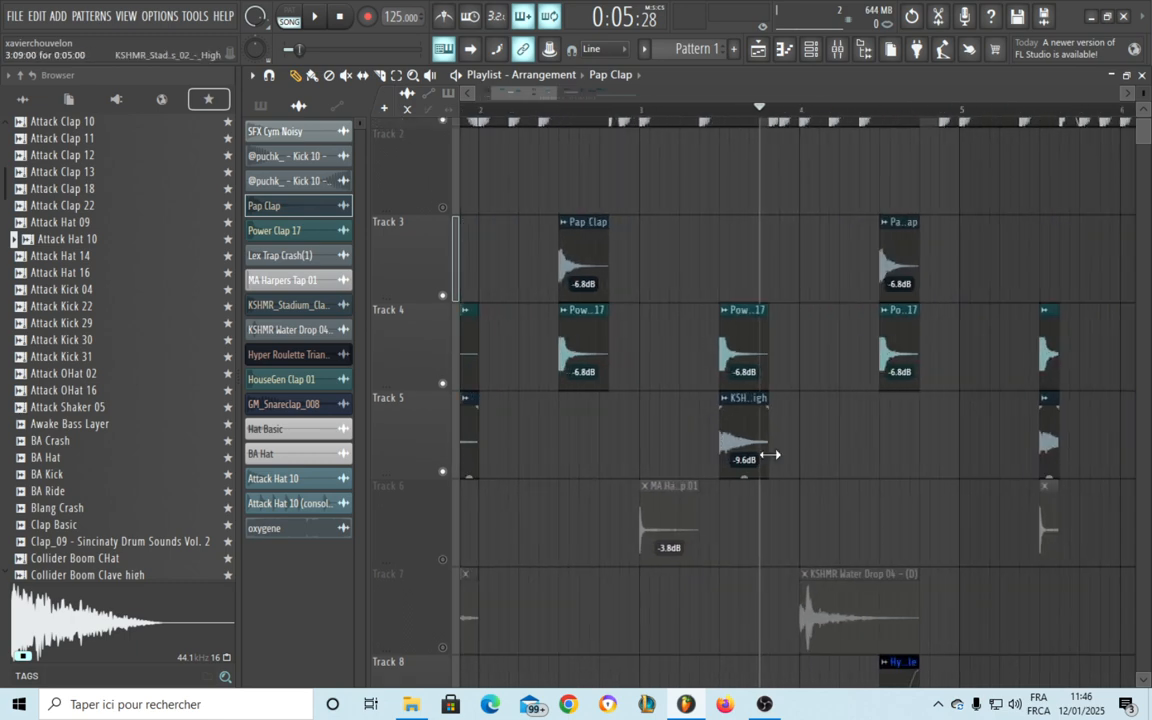
Follow the KSHMR Stadium Claps placements on Track 5 through bar 8 and back to bar 1
{"action": "scroll", "coordinate": [764, 488], "scroll_direction": "down", "scroll_amount": 4}
{"action": "scroll", "coordinate": [648, 458], "scroll_direction": "up", "scroll_amount": 5}
{"action": "left_click_drag", "start_coordinate": [630, 352], "coordinate": [731, 322]}
{"action": "scroll", "coordinate": [625, 430], "scroll_direction": "up", "scroll_amount": 4}
{"action": "scroll", "coordinate": [588, 430], "scroll_direction": "up", "scroll_amount": 2}
{"action": "scroll", "coordinate": [587, 427], "scroll_direction": "up", "scroll_amount": 2}
{"action": "scroll", "coordinate": [753, 393], "scroll_direction": "down", "scroll_amount": 4}
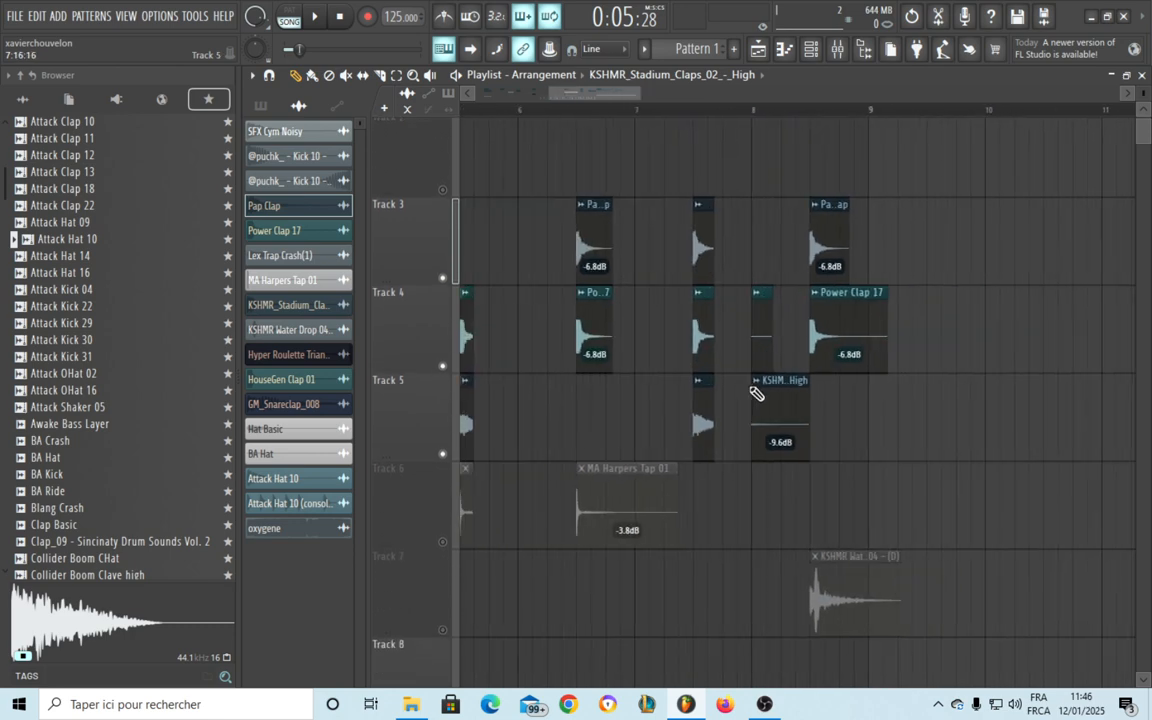
{"action": "scroll", "coordinate": [752, 393], "scroll_direction": "down", "scroll_amount": 1}
{"action": "left_click_drag", "start_coordinate": [759, 494], "coordinate": [868, 400]}
{"action": "scroll", "coordinate": [869, 400], "scroll_direction": "down", "scroll_amount": 2}
{"action": "scroll", "coordinate": [869, 400], "scroll_direction": "down", "scroll_amount": 3}
{"action": "scroll", "coordinate": [590, 430], "scroll_direction": "up", "scroll_amount": 4}
{"action": "left_click_drag", "start_coordinate": [592, 426], "coordinate": [789, 408]}
{"action": "scroll", "coordinate": [620, 213], "scroll_direction": "up", "scroll_amount": 2}
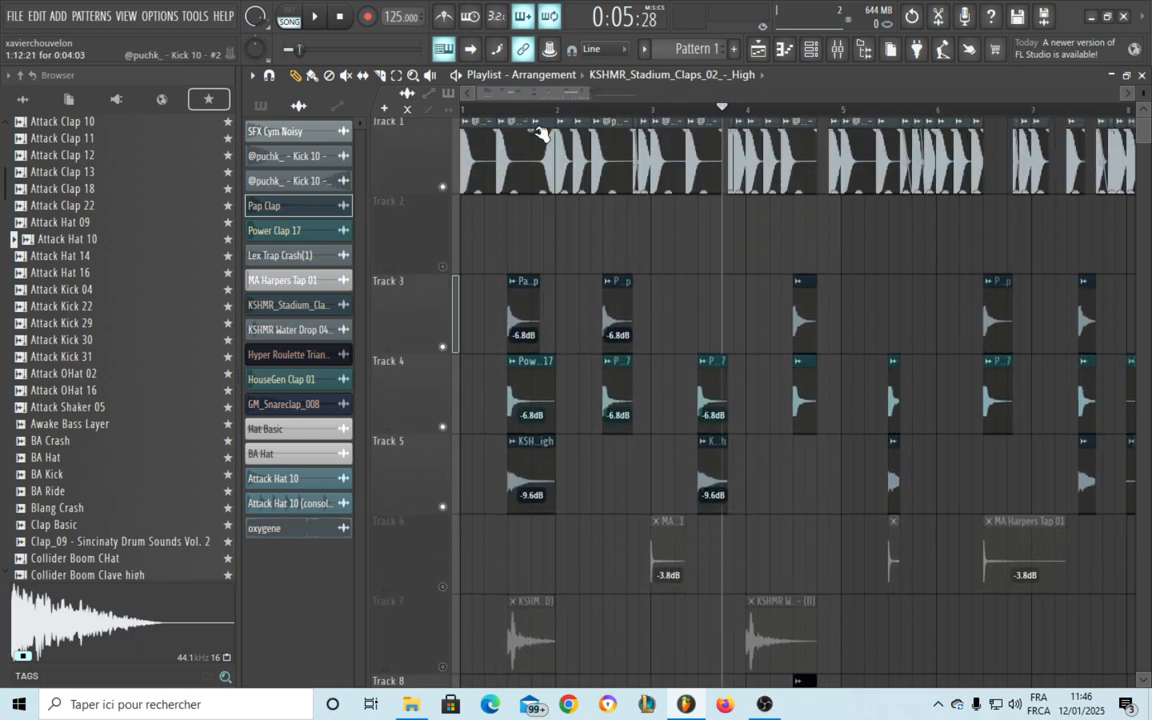
Play the kick with all three clap layers from bar 1 into the middle of bar 8, then stop
{"action": "left_click", "coordinate": [463, 113]}
{"action": "key", "text": "space"}
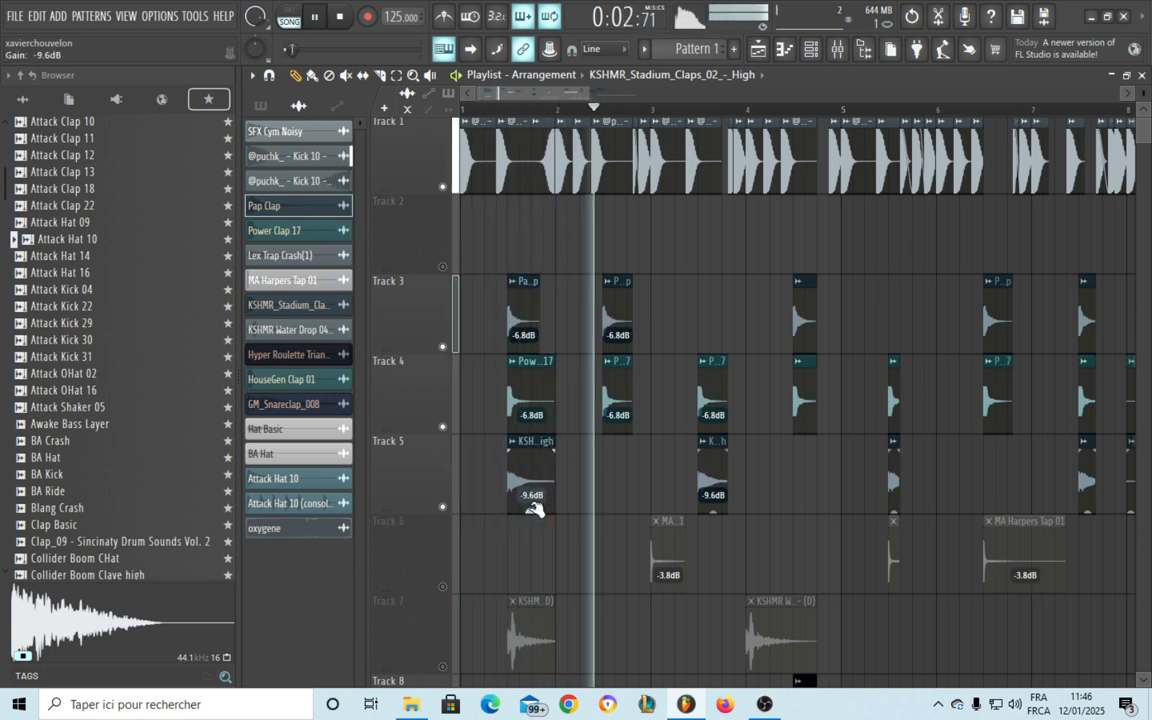
{"action": "left_click_drag", "start_coordinate": [733, 553], "coordinate": [650, 545]}
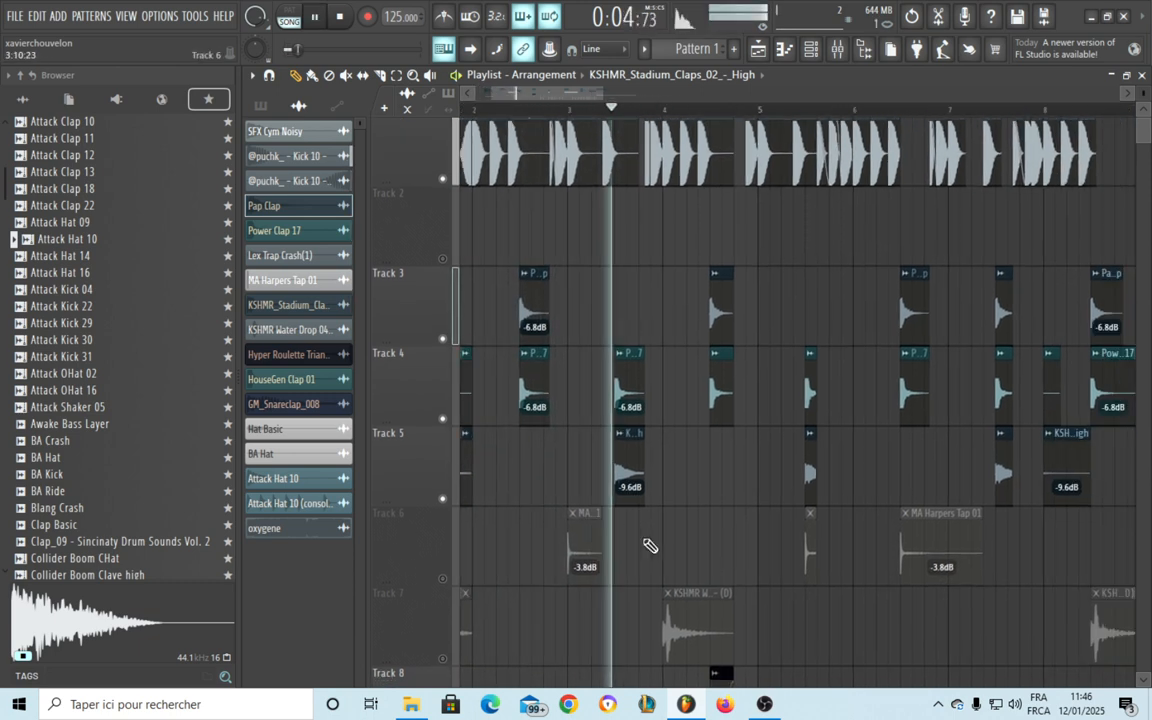
{"action": "left_click_drag", "start_coordinate": [725, 553], "coordinate": [651, 546]}
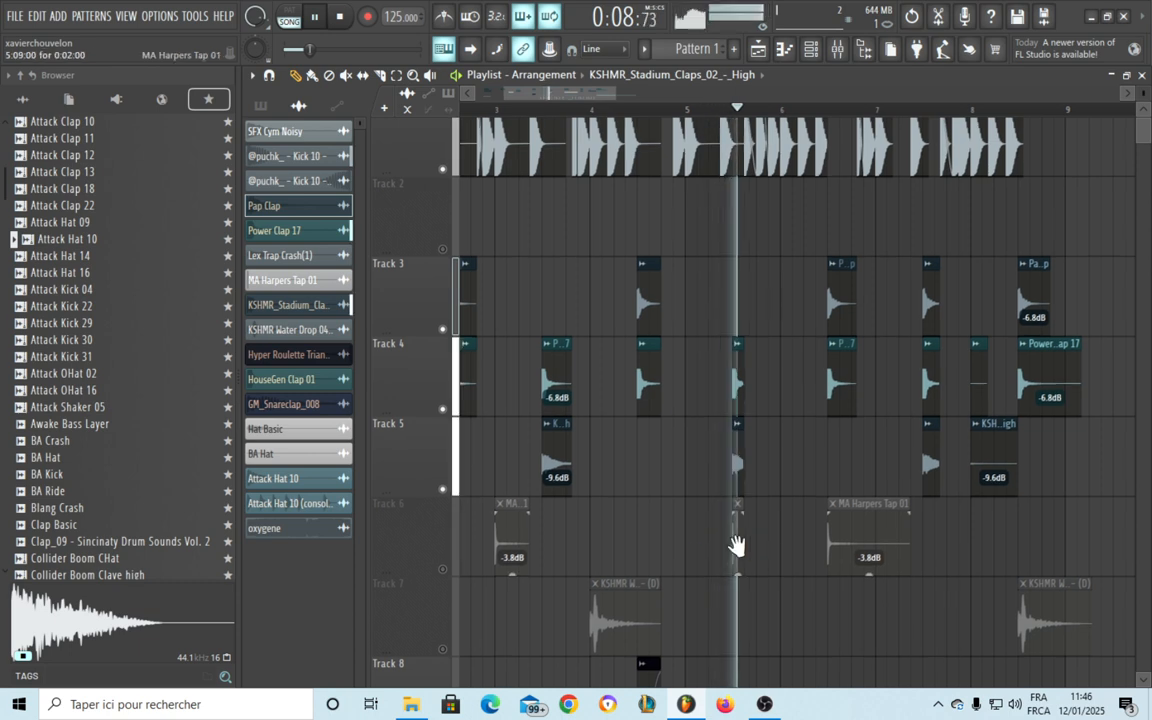
{"action": "left_click_drag", "start_coordinate": [737, 545], "coordinate": [605, 514]}
{"action": "left_click_drag", "start_coordinate": [708, 515], "coordinate": [669, 522]}
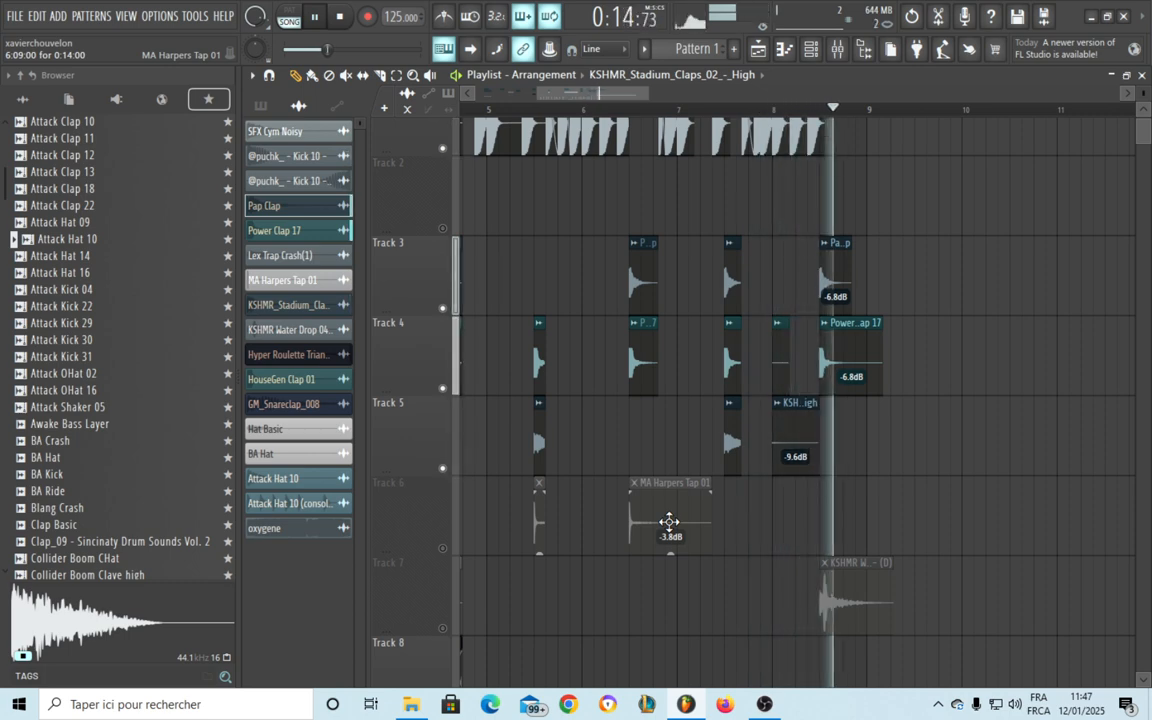
{"action": "key", "text": "space"}
Examine the KSHMR Stadium Claps clips in bars 7 and 8 against the Pap Clap, Power Clap 17 and kick clips
{"action": "scroll", "coordinate": [740, 450], "scroll_direction": "up", "scroll_amount": 3}
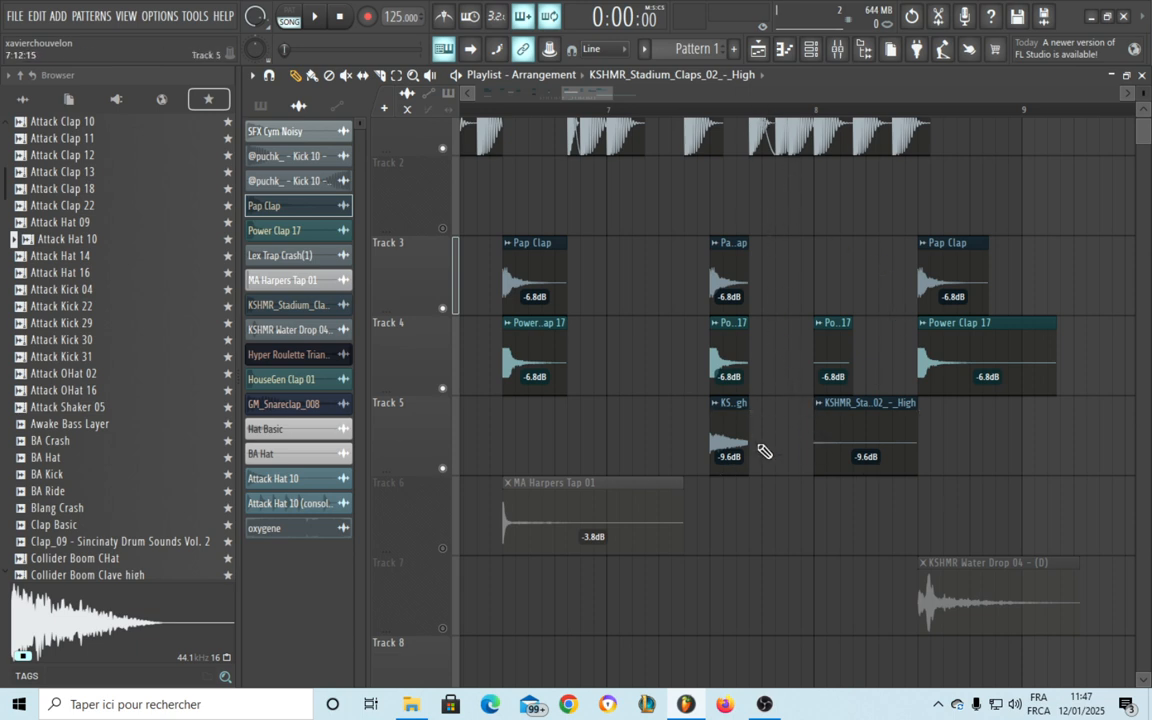
{"action": "scroll", "coordinate": [762, 360], "scroll_direction": "up", "scroll_amount": 2}
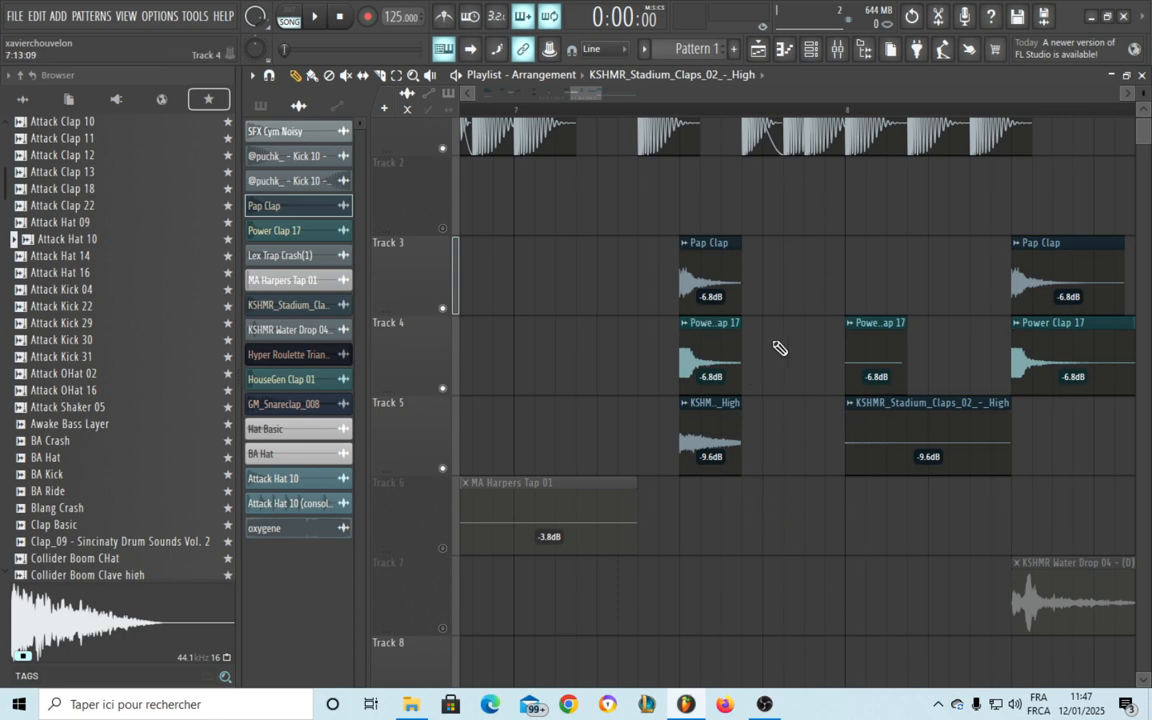
{"action": "left_click_drag", "start_coordinate": [942, 469], "coordinate": [844, 464]}
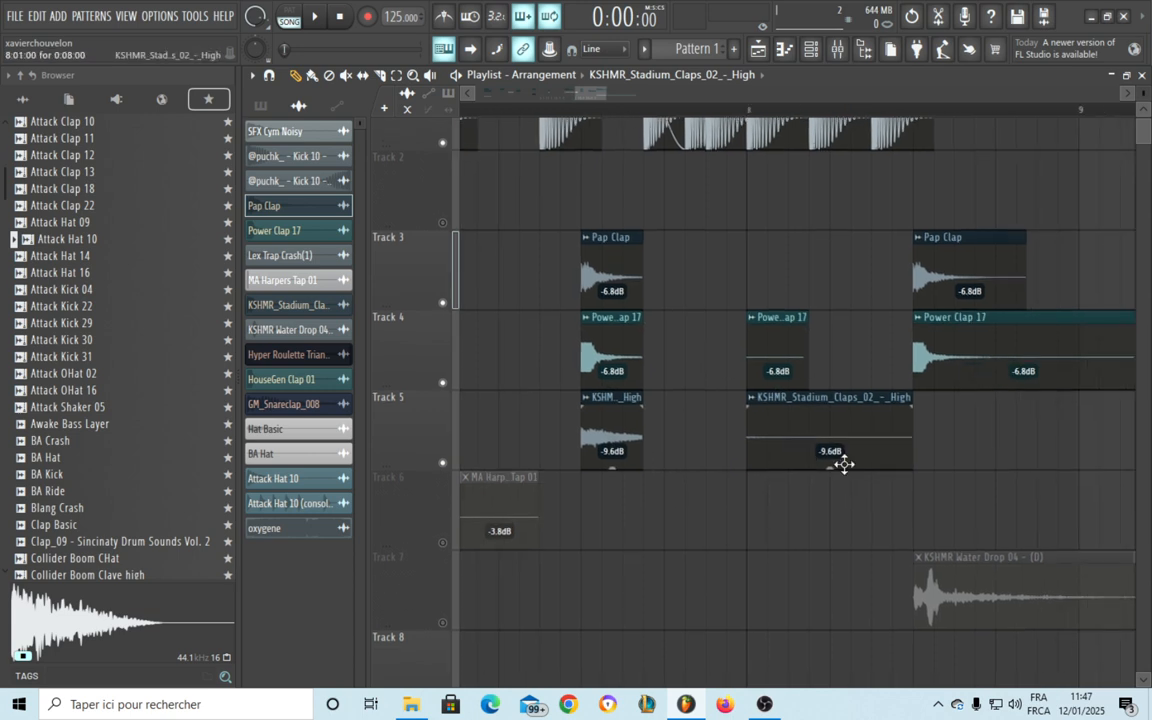
{"action": "scroll", "coordinate": [861, 467], "scroll_direction": "down", "scroll_amount": 3}
{"action": "scroll", "coordinate": [838, 460], "scroll_direction": "up", "scroll_amount": 3}
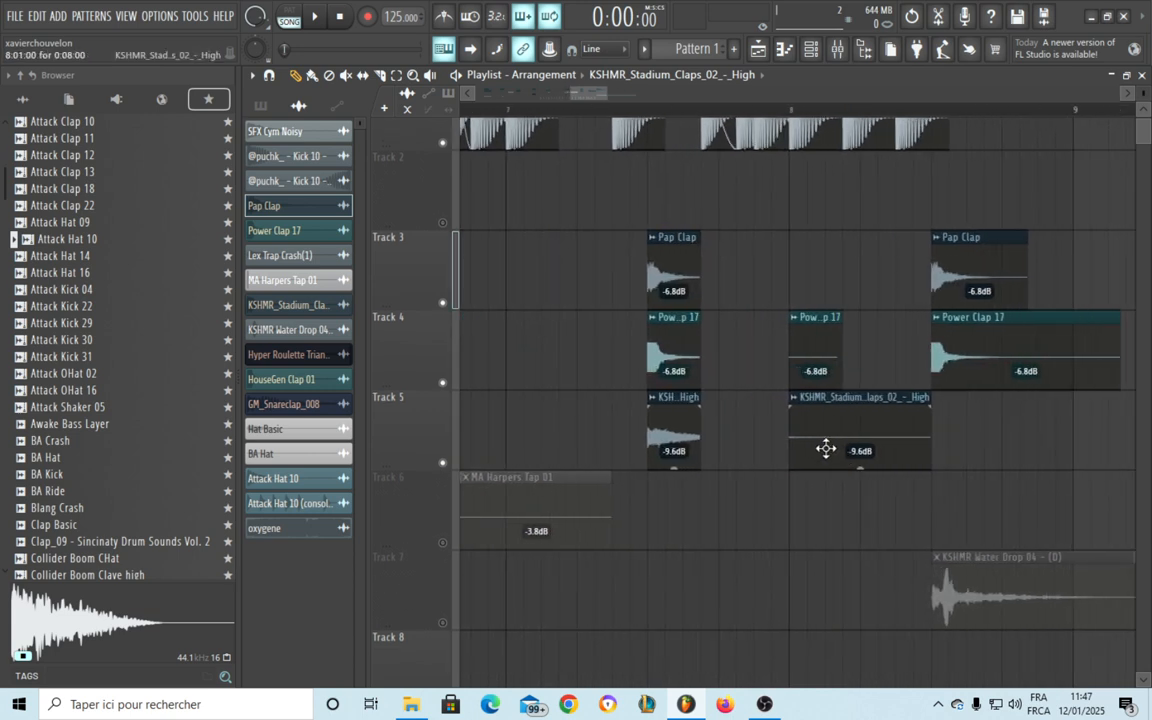
{"action": "left_click_drag", "start_coordinate": [805, 442], "coordinate": [836, 461]}
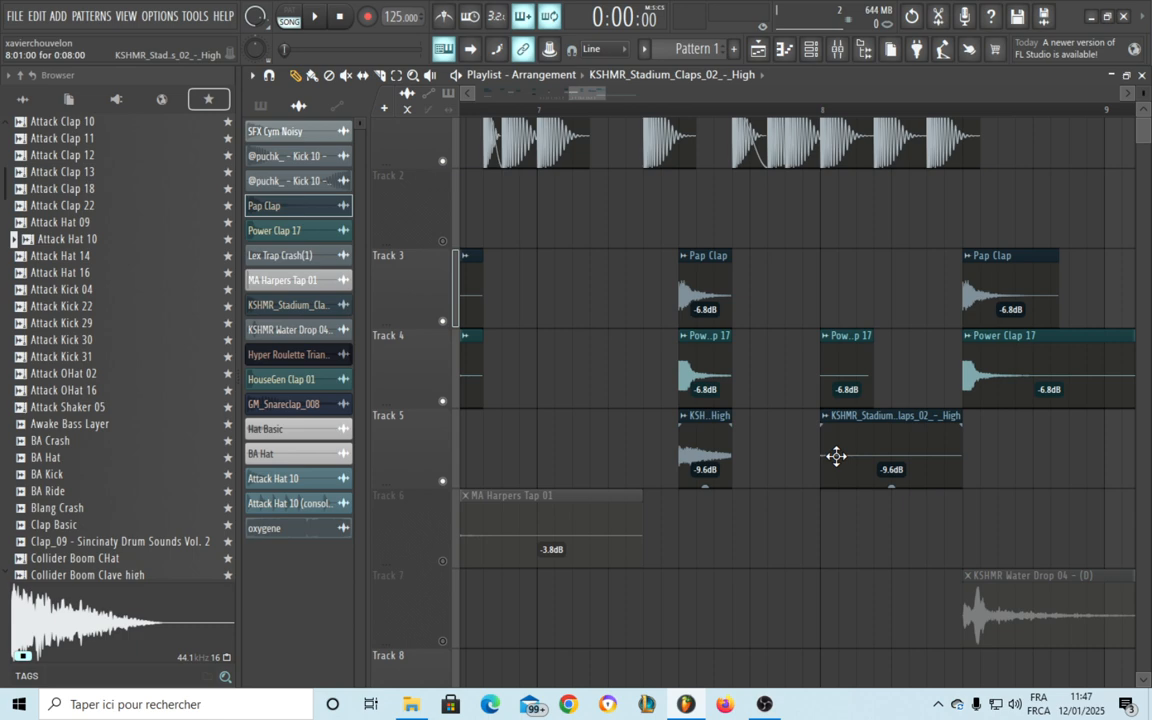
{"action": "left_click_drag", "start_coordinate": [650, 448], "coordinate": [722, 454]}
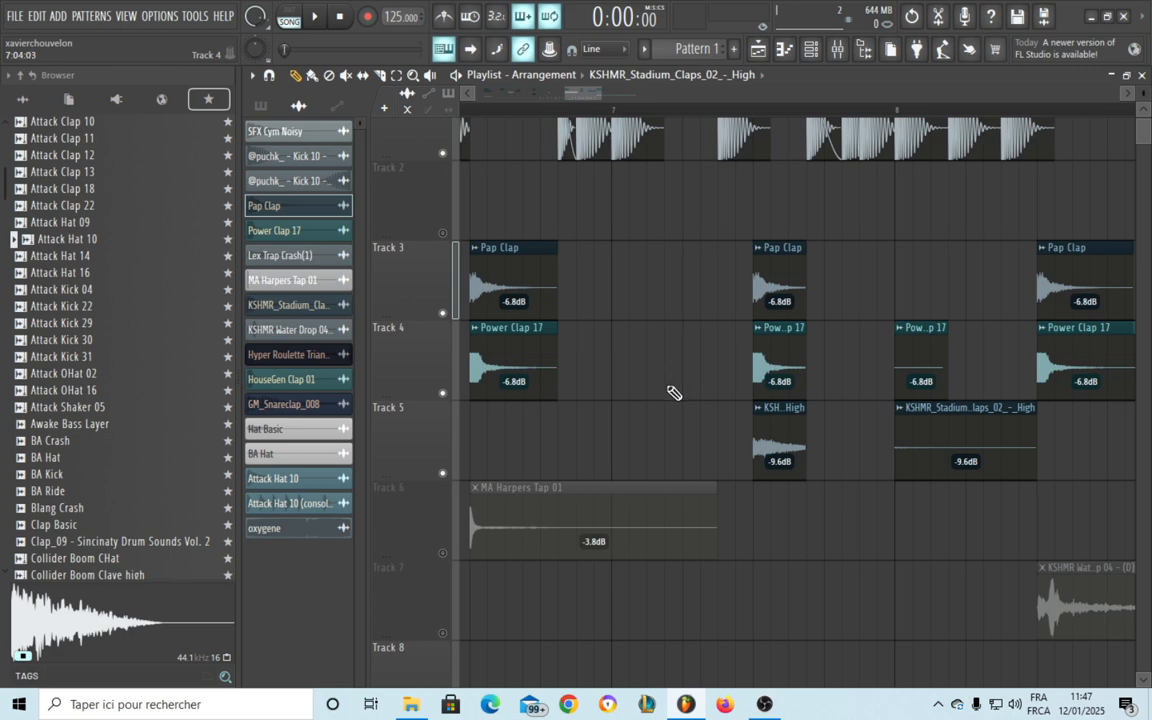
{"action": "scroll", "coordinate": [668, 416], "scroll_direction": "up", "scroll_amount": 1}
{"action": "scroll", "coordinate": [650, 460], "scroll_direction": "right", "scroll_amount": 4}
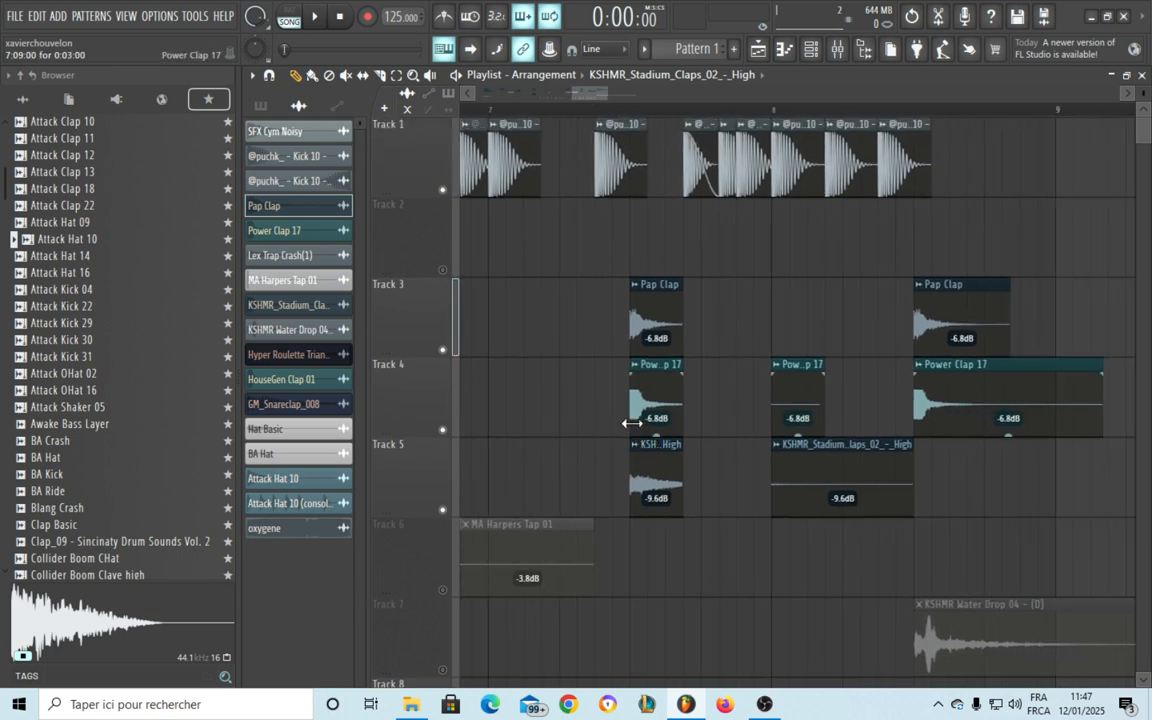
{"action": "scroll", "coordinate": [714, 410], "scroll_direction": "down", "scroll_amount": 4}
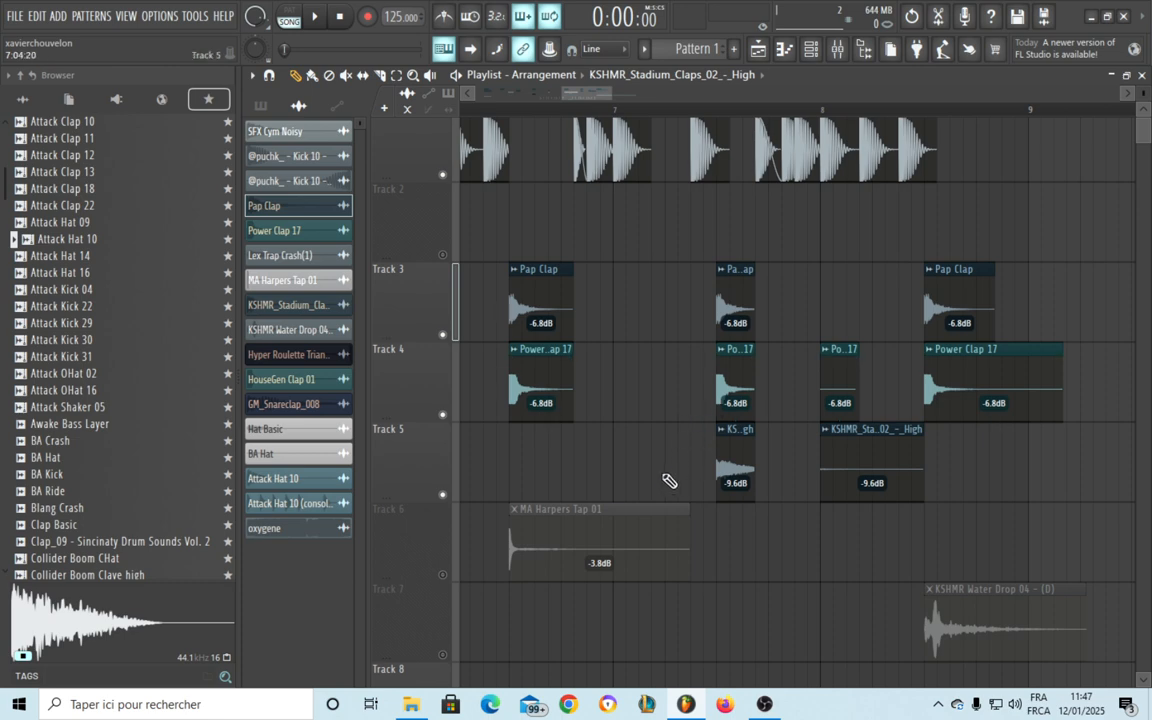
Compare the three clap layers on Tracks 3 to 5 across bars 1 to 8, ending on the stacked claps in bar 1
{"action": "scroll", "coordinate": [670, 481], "scroll_direction": "down", "scroll_amount": 6}
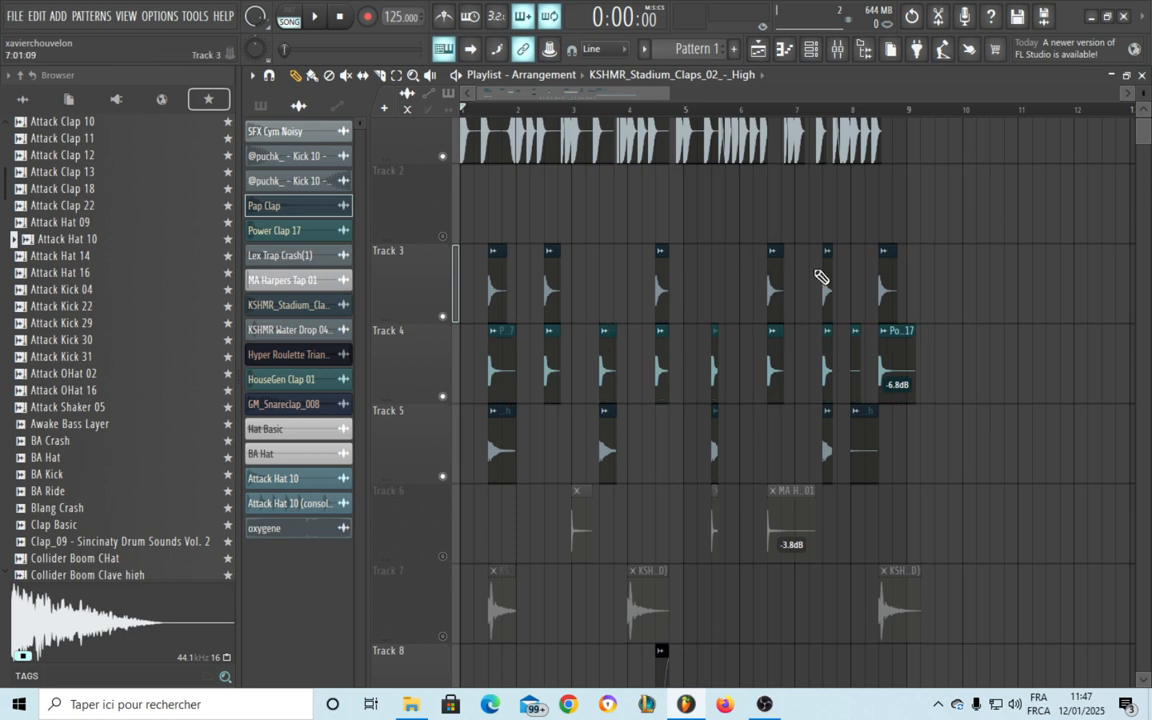
{"action": "scroll", "coordinate": [607, 386], "scroll_direction": "up", "scroll_amount": 4}
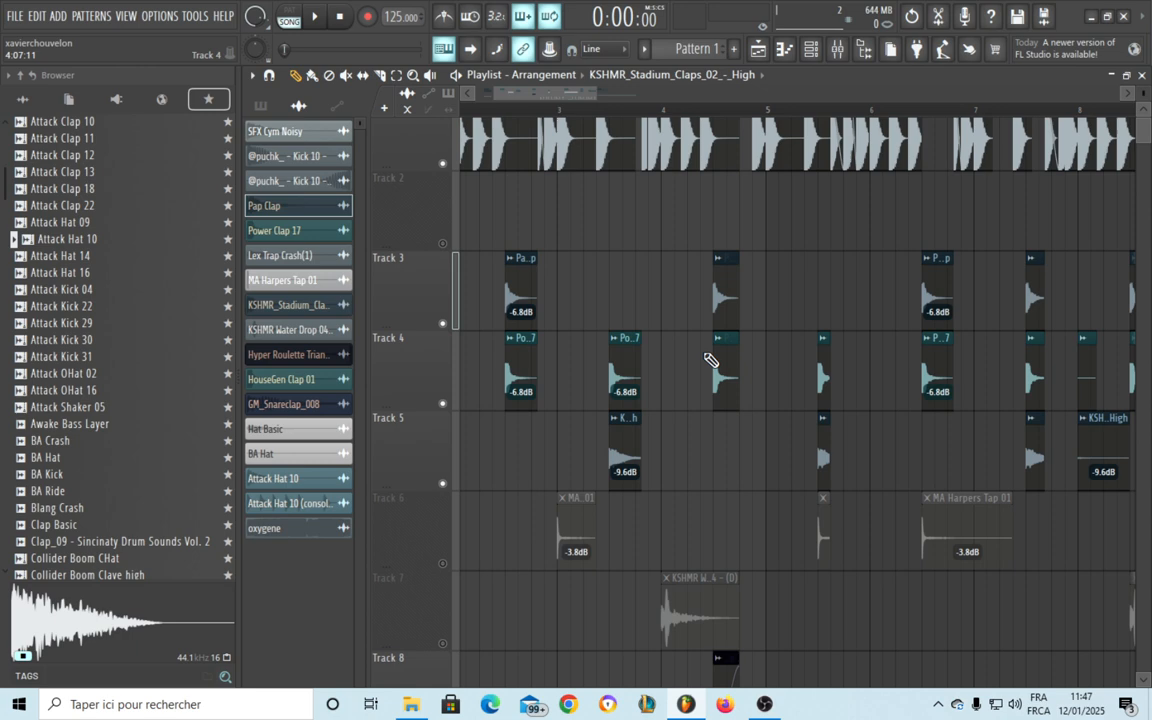
{"action": "mouse_move", "coordinate": [750, 361]}
{"action": "left_mouse_down"}
{"action": "mouse_move", "coordinate": [645, 357]}
{"action": "mouse_move", "coordinate": [743, 353]}
{"action": "mouse_move", "coordinate": [740, 391]}
{"action": "mouse_move", "coordinate": [629, 361]}
{"action": "left_mouse_up"}
{"action": "mouse_move", "coordinate": [799, 388]}
{"action": "left_mouse_down"}
{"action": "mouse_move", "coordinate": [746, 389]}
{"action": "mouse_move", "coordinate": [852, 381]}
{"action": "left_mouse_up"}
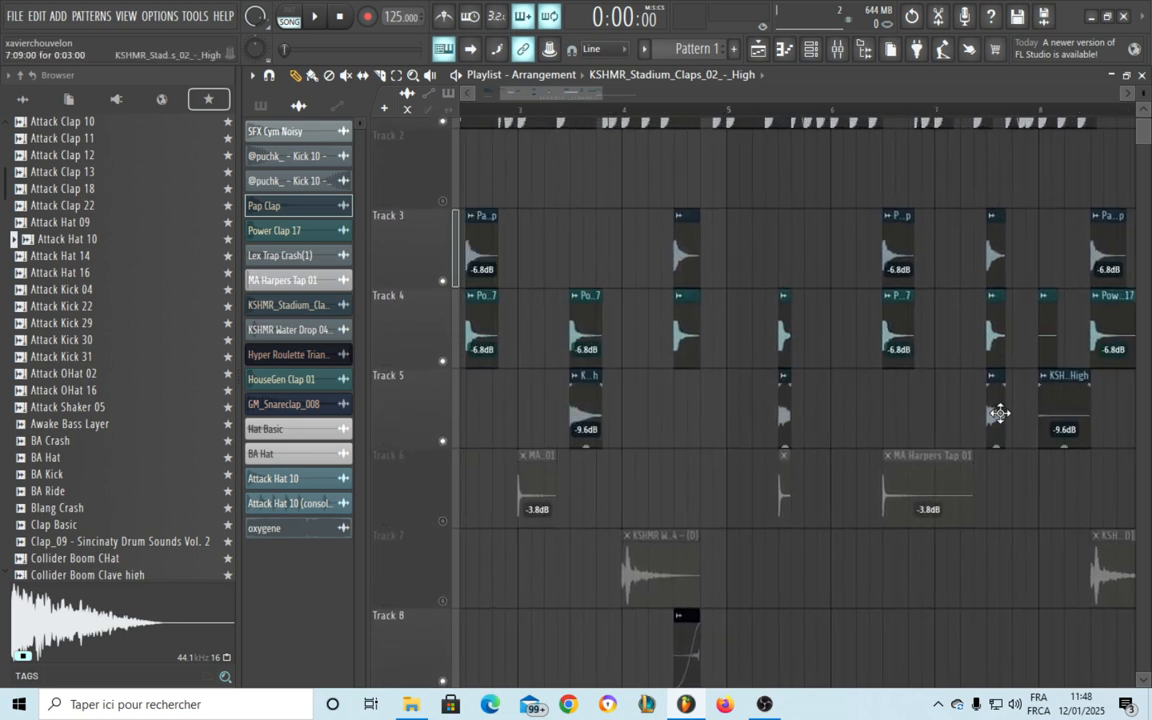
{"action": "left_click_drag", "start_coordinate": [1000, 411], "coordinate": [852, 401]}
{"action": "left_click_drag", "start_coordinate": [746, 438], "coordinate": [911, 450]}
{"action": "left_click_drag", "start_coordinate": [701, 438], "coordinate": [835, 448]}
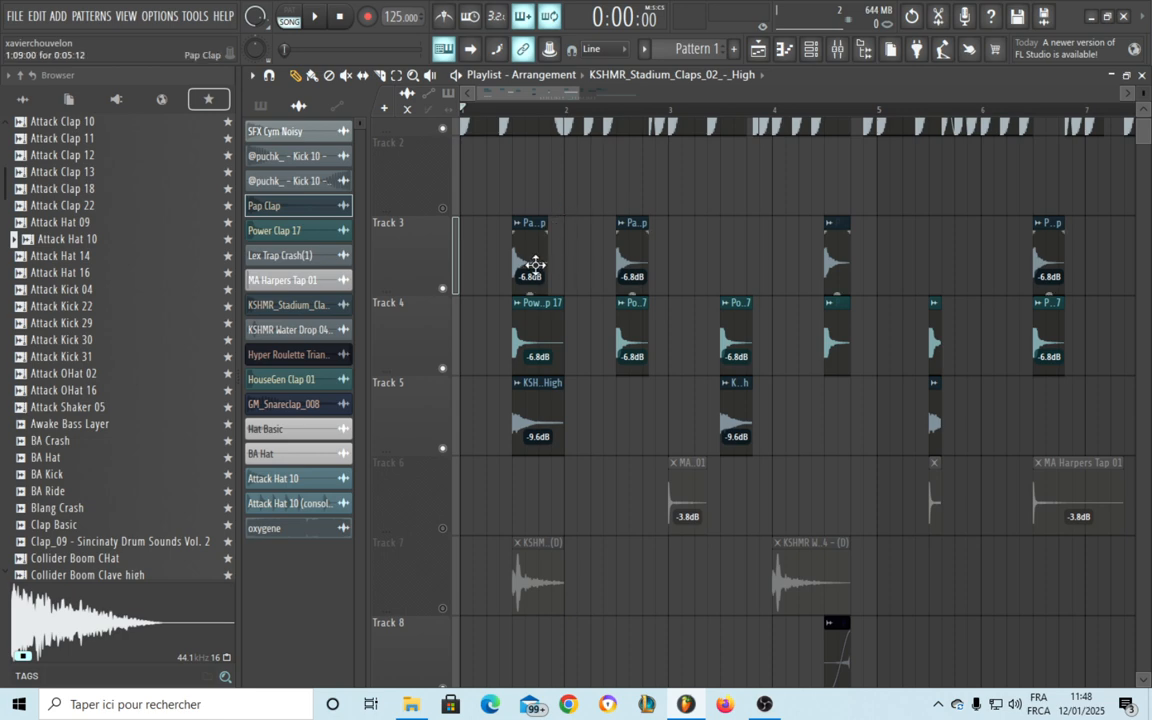
{"action": "scroll", "coordinate": [550, 345], "scroll_direction": "up", "scroll_amount": 2}
{"action": "scroll", "coordinate": [516, 348], "scroll_direction": "up", "scroll_amount": 3}
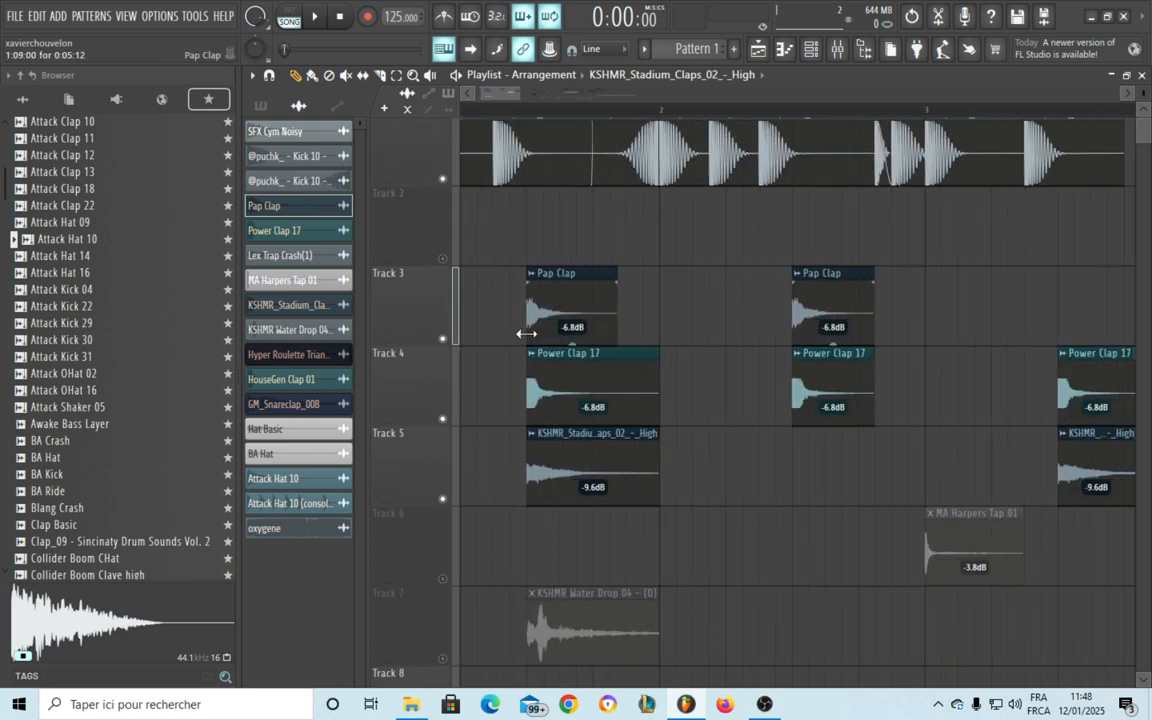
Audition the Clap 27, Fx 25, Fx 38, Fx 44 and Fx 47 samples among the favourite sounds
{"action": "scroll", "coordinate": [180, 350], "scroll_direction": "up", "scroll_amount": 6}
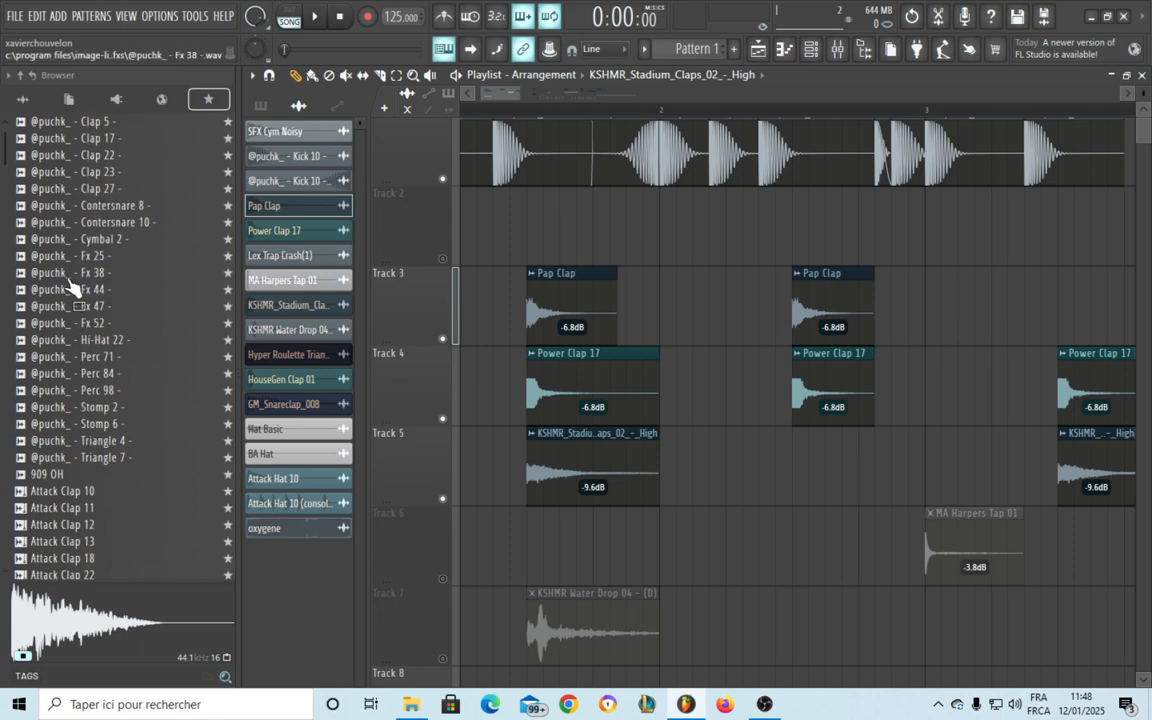
{"action": "left_click", "coordinate": [92, 188]}
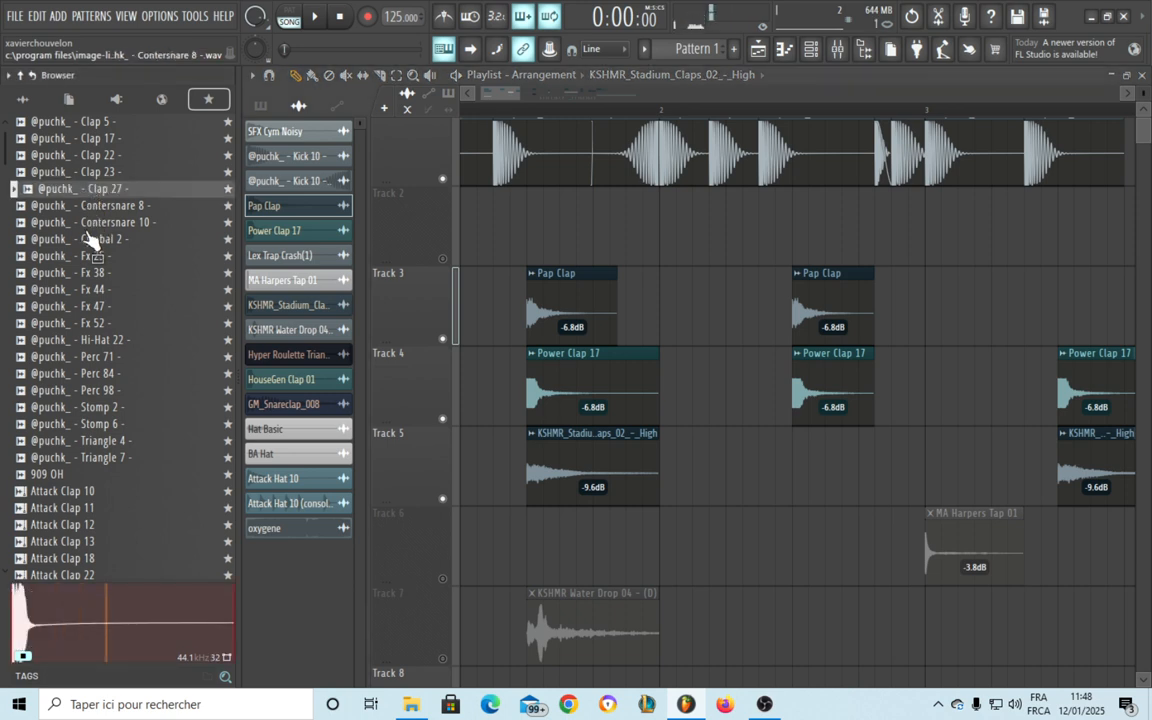
{"action": "left_click", "coordinate": [92, 256]}
{"action": "left_click", "coordinate": [92, 274]}
{"action": "left_click", "coordinate": [92, 290]}
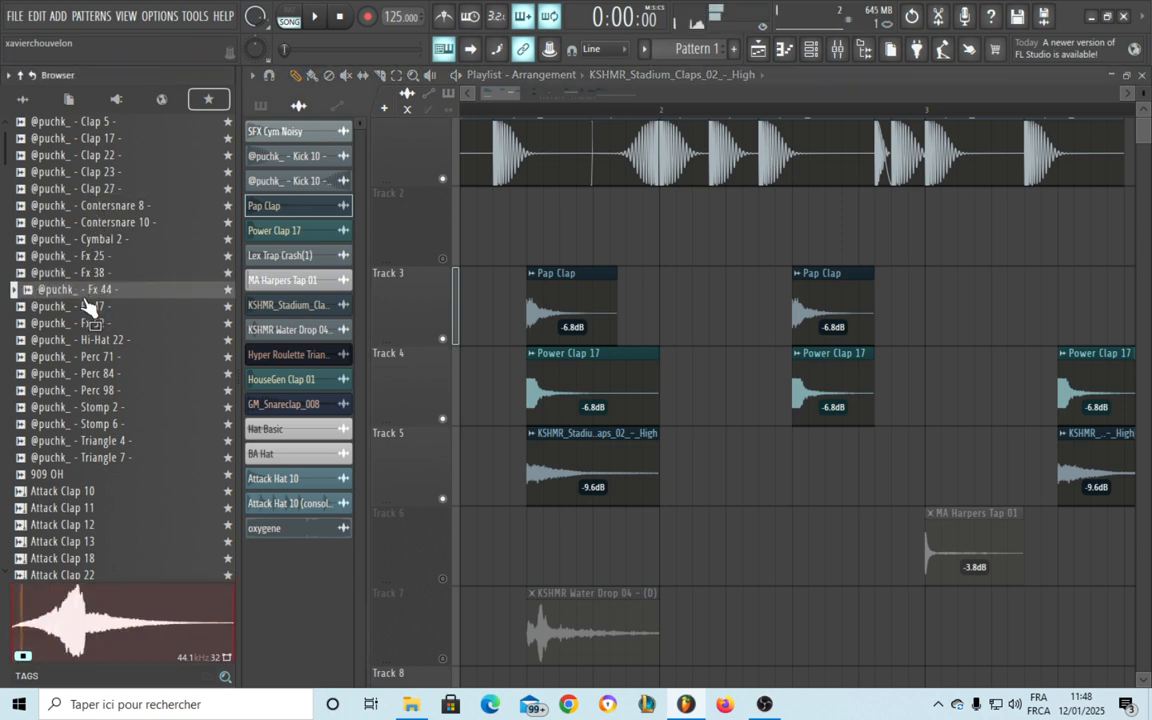
{"action": "left_click", "coordinate": [88, 306]}
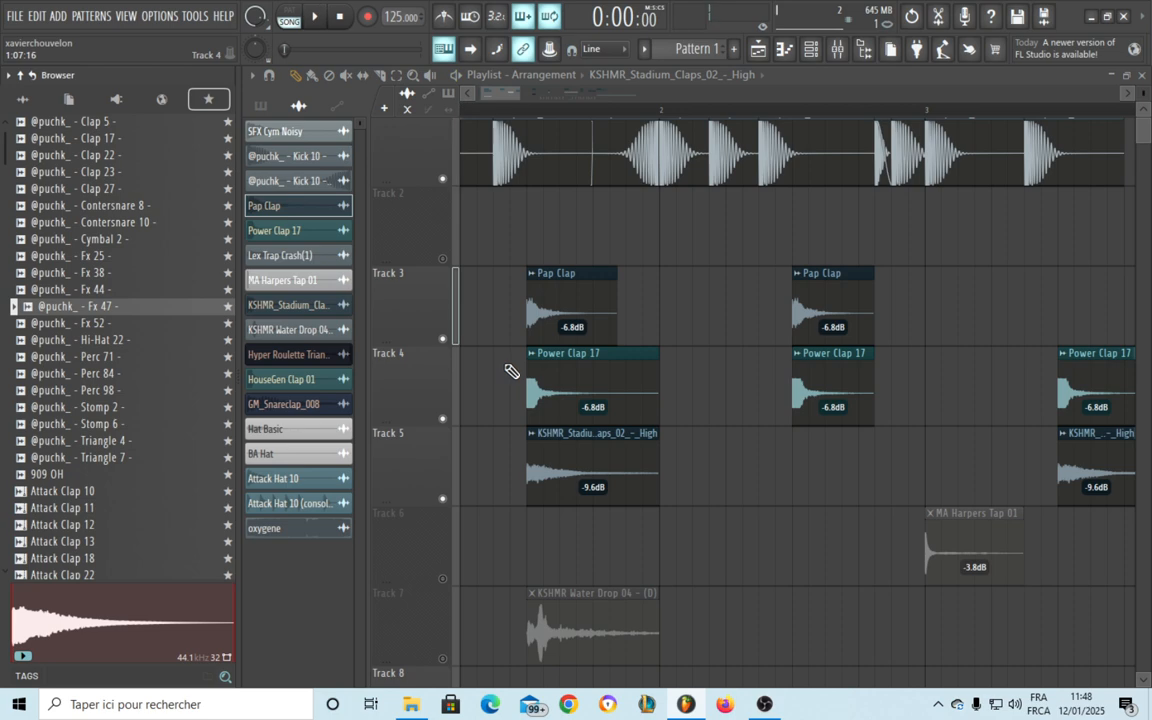
Review the clap layers against the kicks and the muted effect clips in bars 1 to 3
{"action": "scroll", "coordinate": [786, 377], "scroll_direction": "left", "scroll_amount": 1}
{"action": "scroll", "coordinate": [786, 377], "scroll_direction": "down", "scroll_amount": 3}
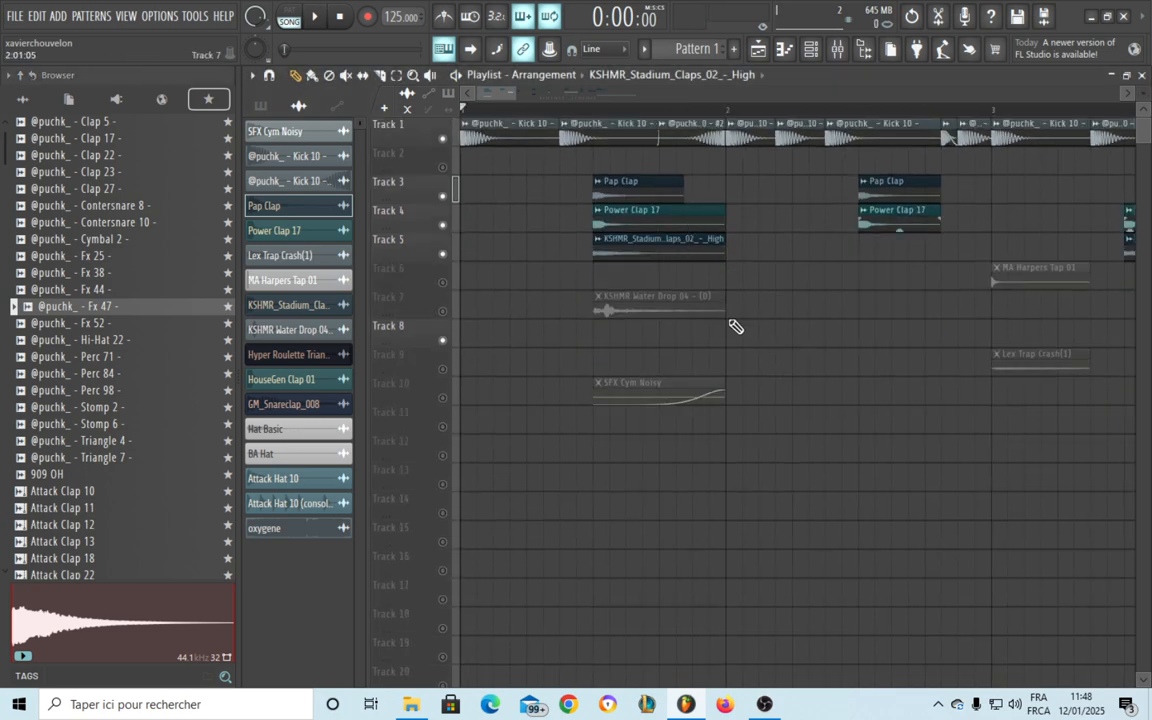
{"action": "scroll", "coordinate": [660, 177], "scroll_direction": "up", "scroll_amount": 3}
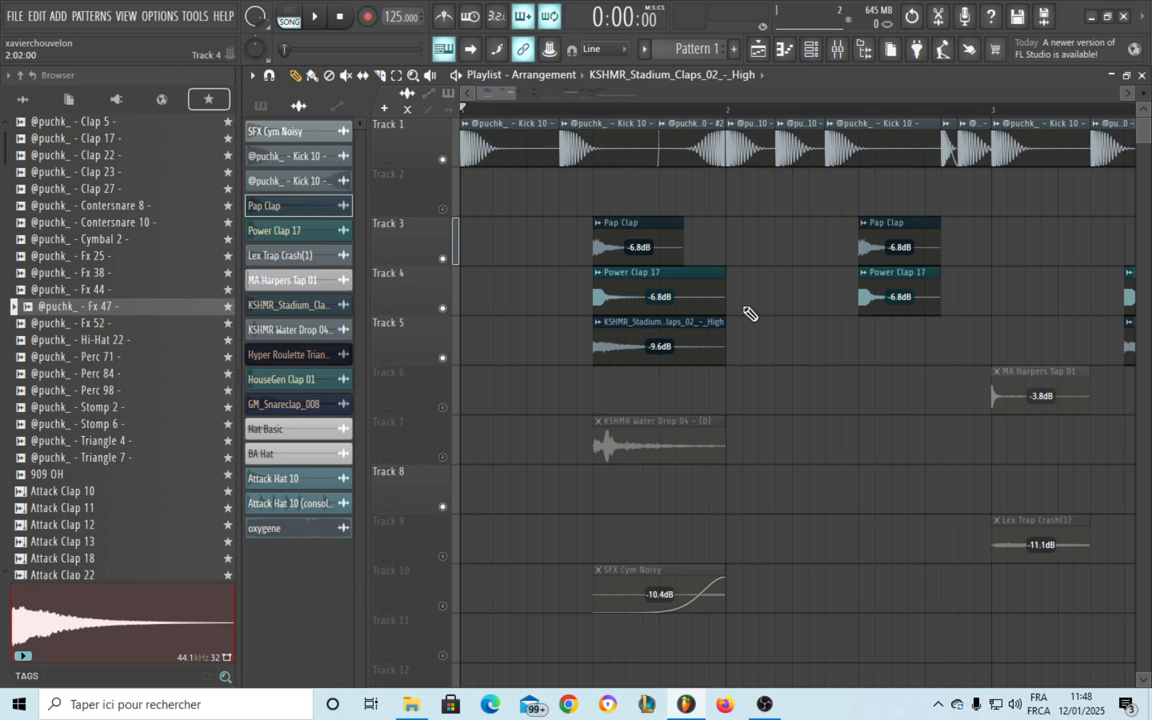
{"action": "scroll", "coordinate": [820, 354], "scroll_direction": "down", "scroll_amount": 8}
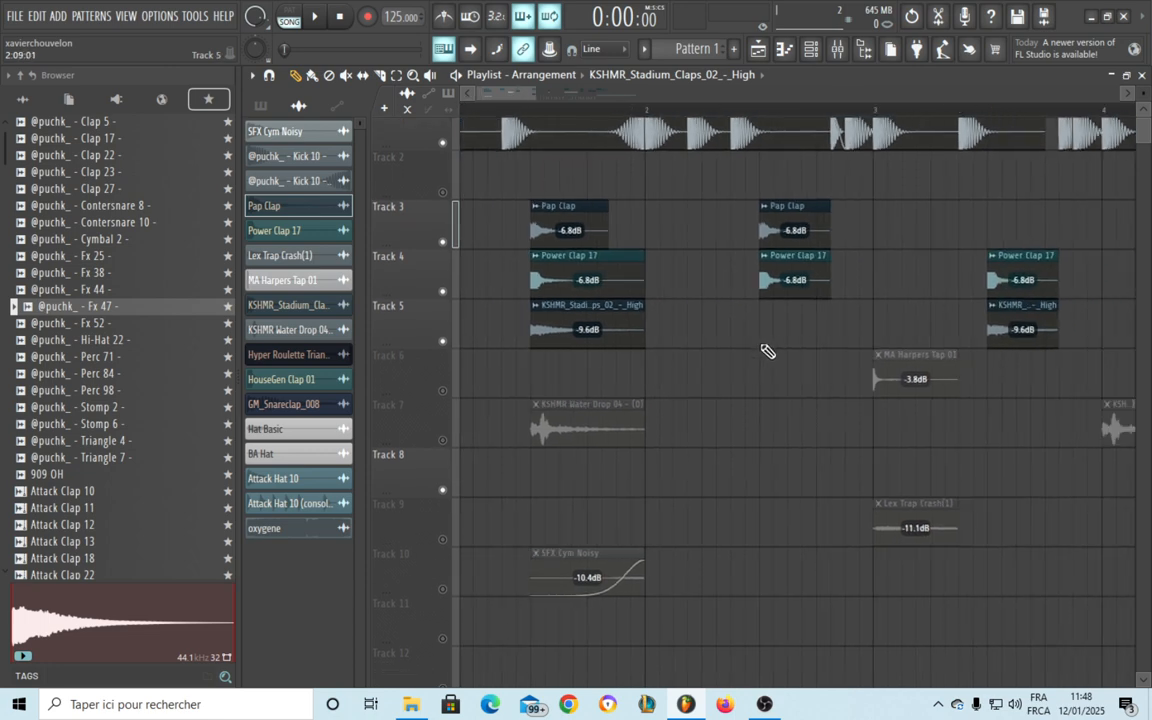
Unmute Tracks 11 and 12 and examine their clip patterns from bar 5 onward
{"action": "scroll", "coordinate": [722, 334], "scroll_direction": "down", "scroll_amount": 1}
{"action": "scroll", "coordinate": [722, 372], "scroll_direction": "down", "scroll_amount": 5}
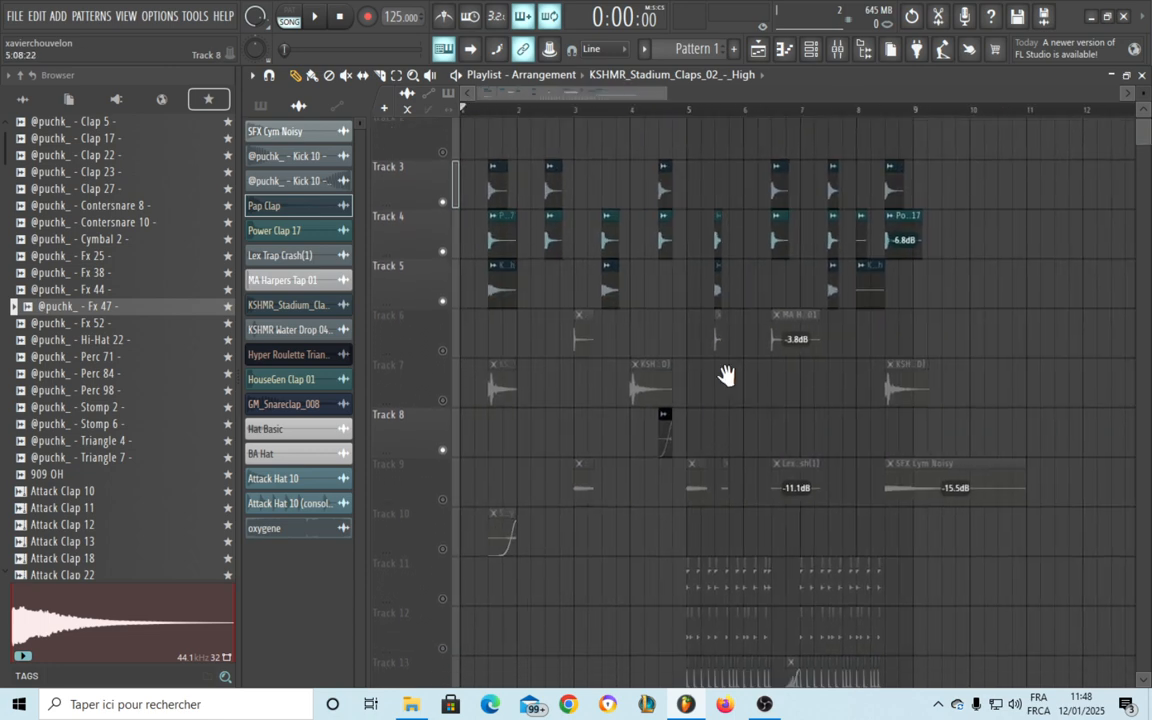
{"action": "scroll", "coordinate": [540, 440], "scroll_direction": "down", "scroll_amount": 1}
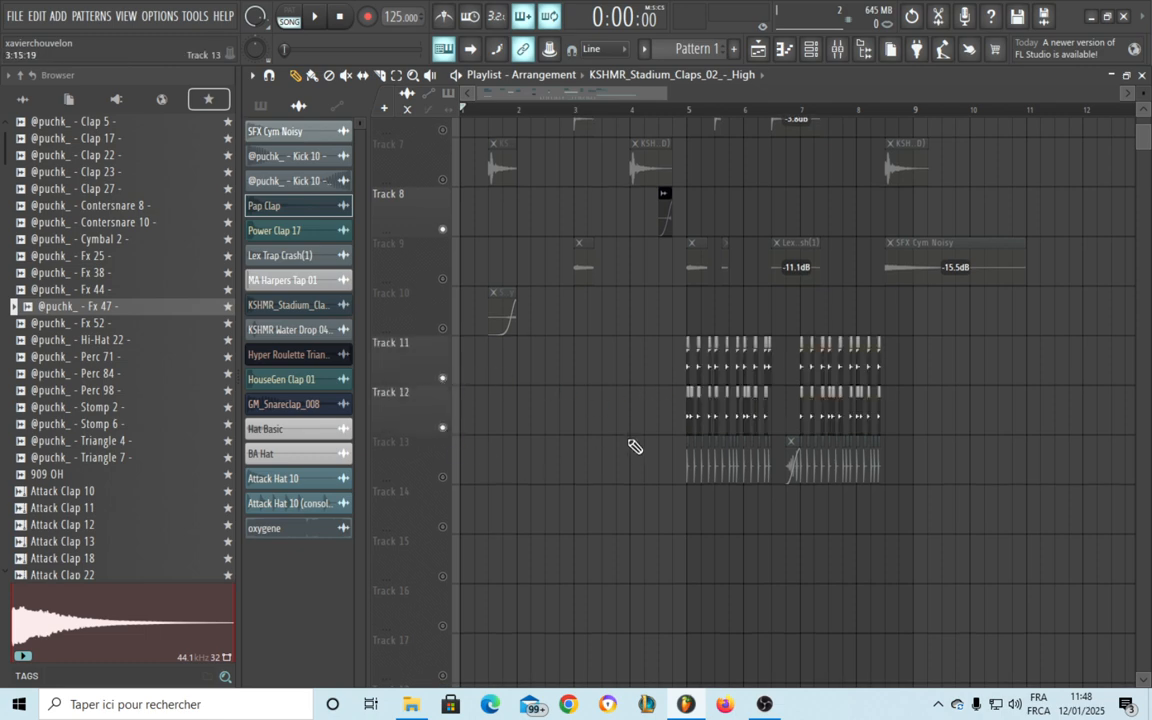
{"action": "scroll", "coordinate": [632, 445], "scroll_direction": "up", "scroll_amount": 6}
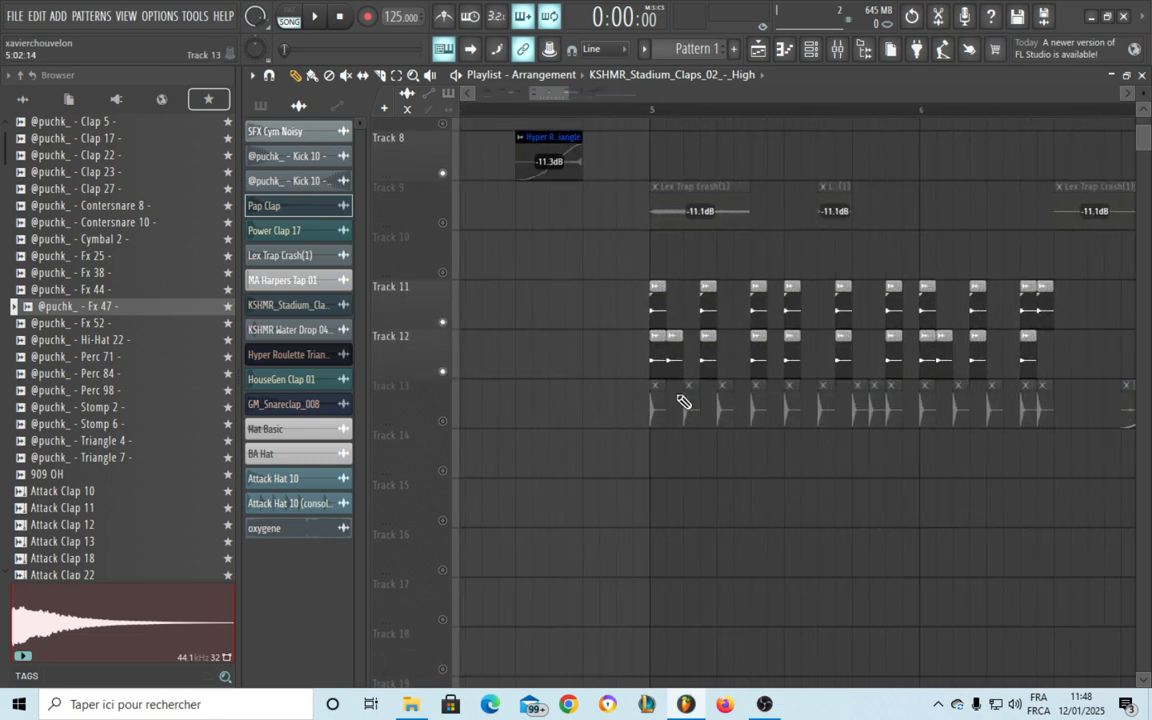
Mute Track 12 and examine the BA Hat clip pattern on Track 11 from bar 5 to bar 7
{"action": "left_click", "coordinate": [442, 372]}
{"action": "left_click_drag", "start_coordinate": [796, 296], "coordinate": [690, 339]}
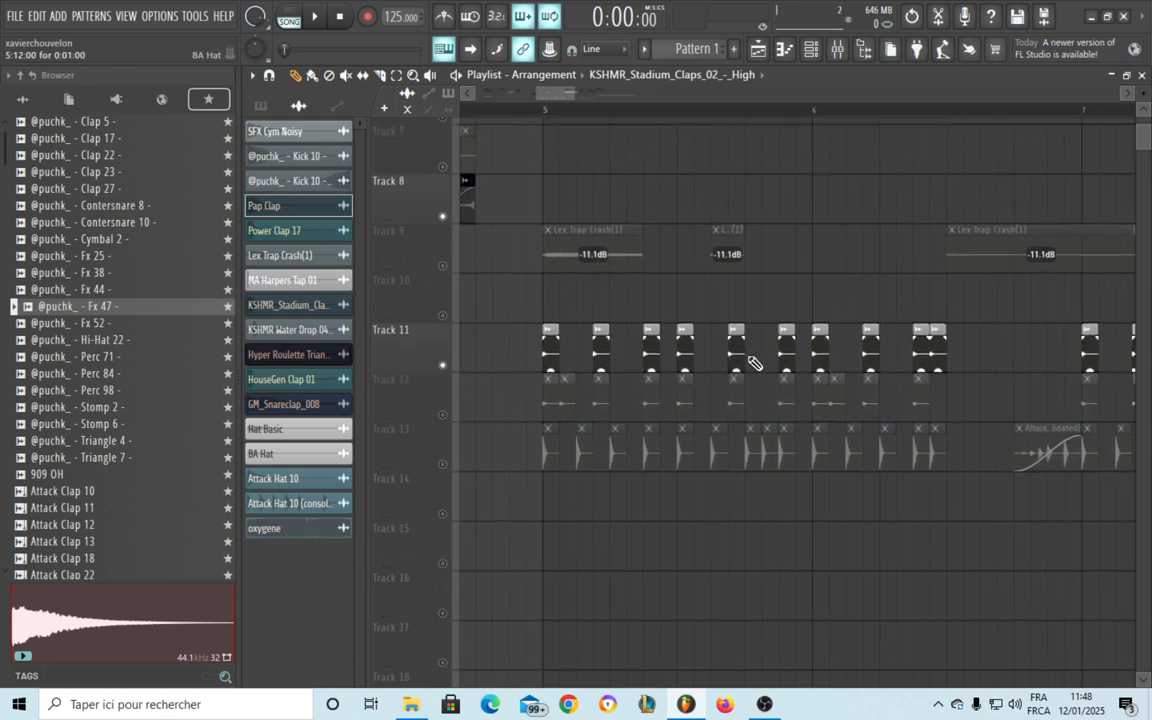
{"action": "left_click_drag", "start_coordinate": [764, 361], "coordinate": [686, 371]}
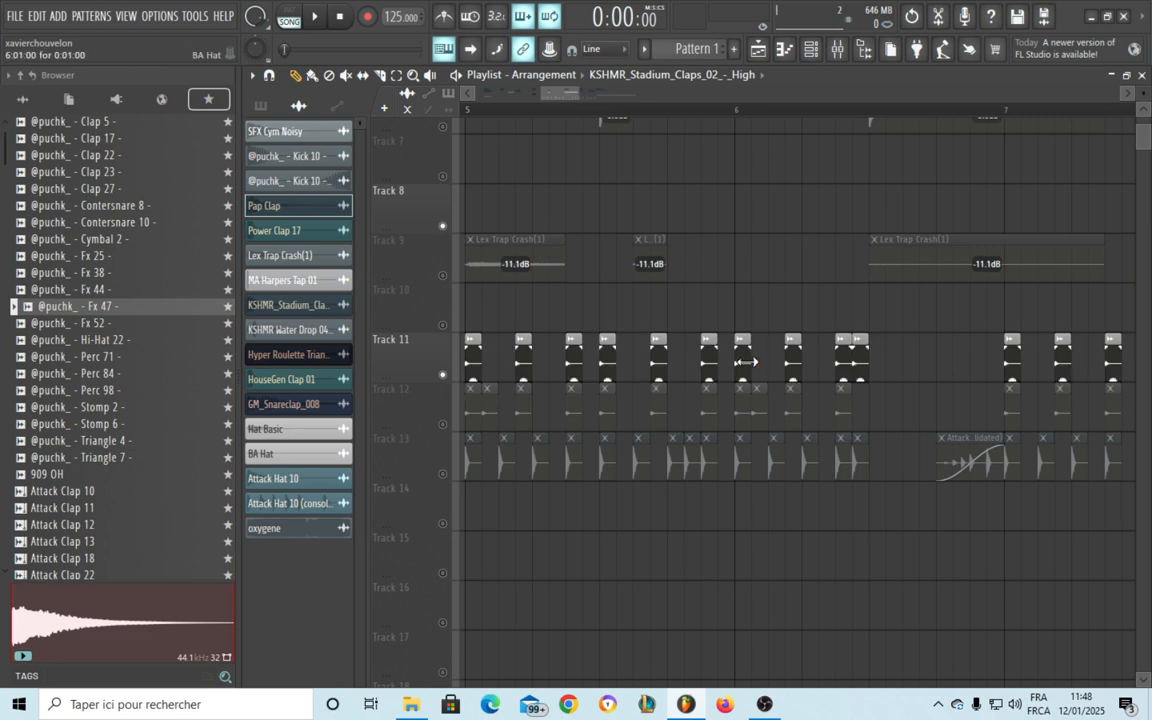
{"action": "left_click_drag", "start_coordinate": [845, 332], "coordinate": [694, 318]}
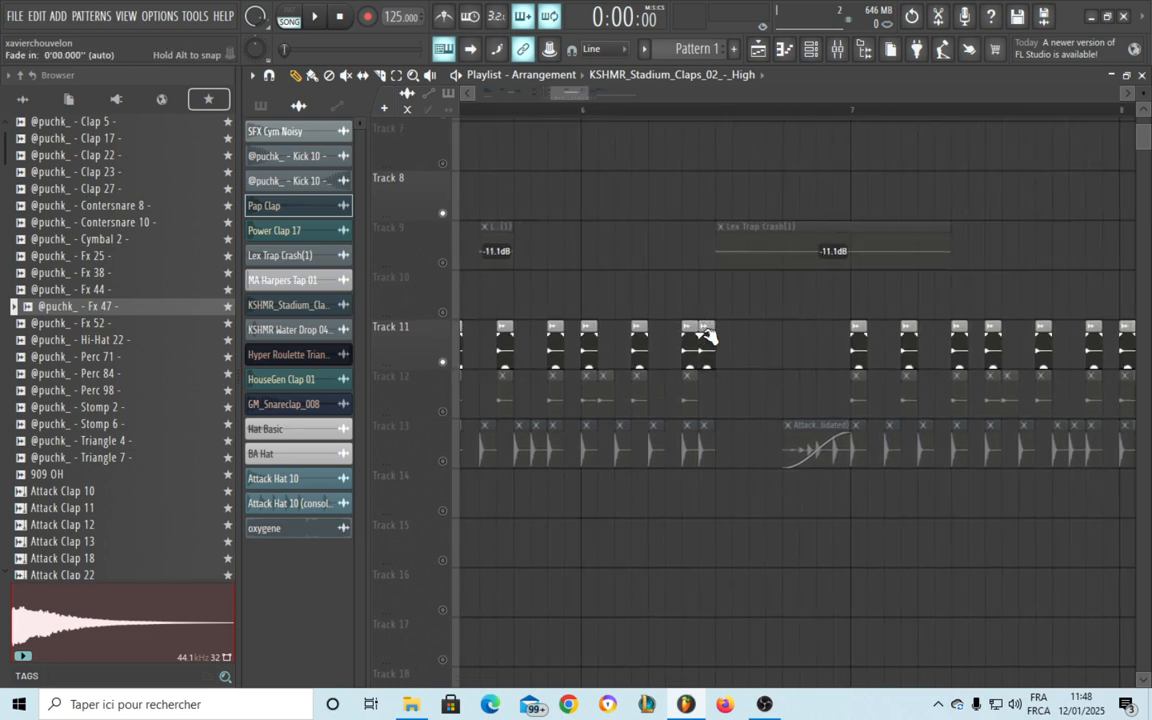
{"action": "left_click_drag", "start_coordinate": [821, 350], "coordinate": [562, 355]}
{"action": "left_click_drag", "start_coordinate": [690, 370], "coordinate": [984, 388]}
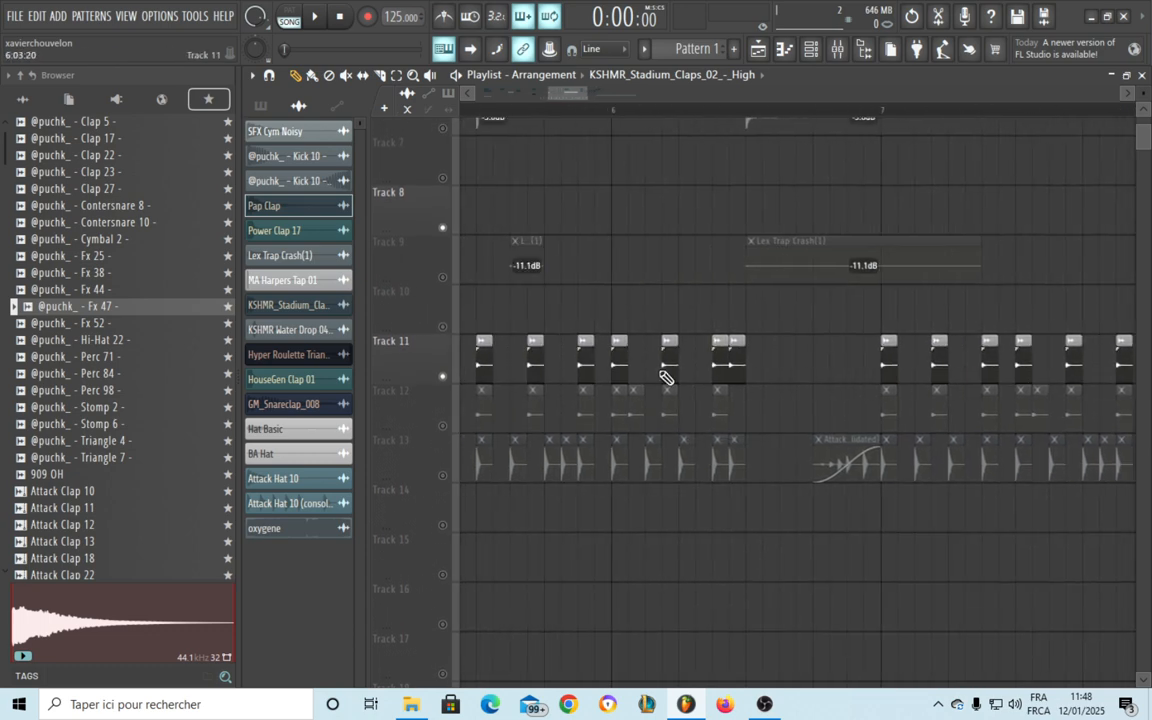
{"action": "left_click_drag", "start_coordinate": [570, 345], "coordinate": [762, 343]}
Play the arrangement from bar 5 through bar 8 to hear the Track 11 hats without Track 12
{"action": "left_click", "coordinate": [546, 116]}
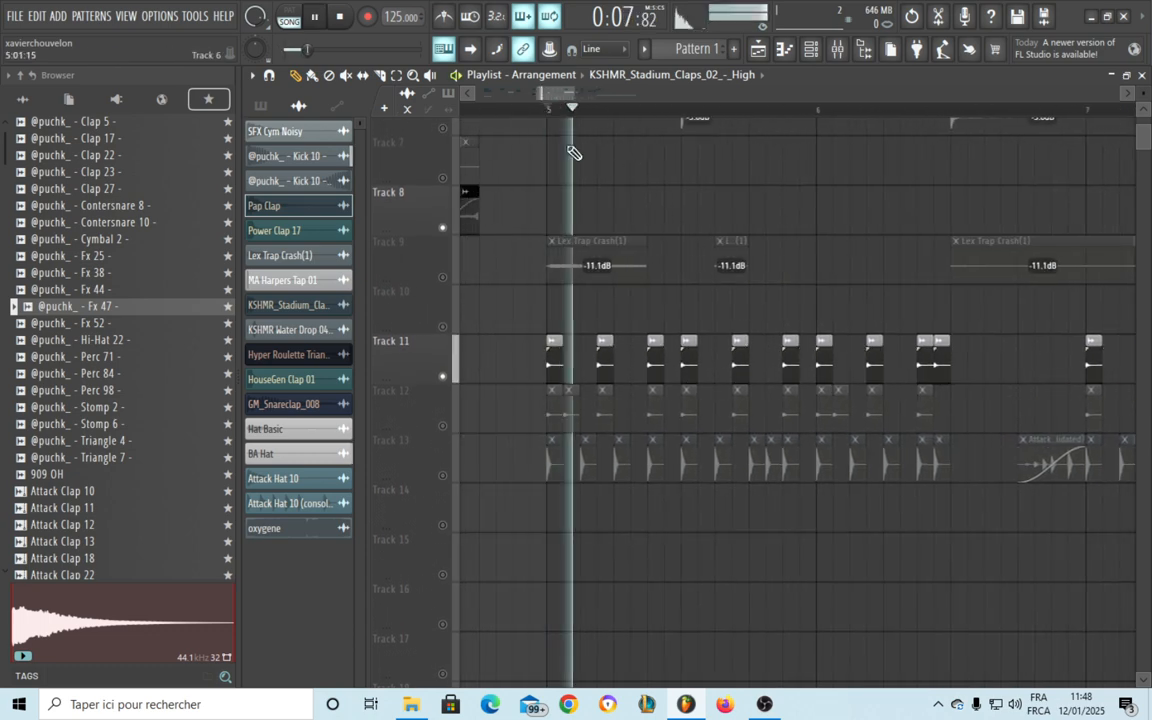
{"action": "left_click_drag", "start_coordinate": [663, 260], "coordinate": [514, 373]}
{"action": "left_click_drag", "start_coordinate": [618, 405], "coordinate": [591, 341]}
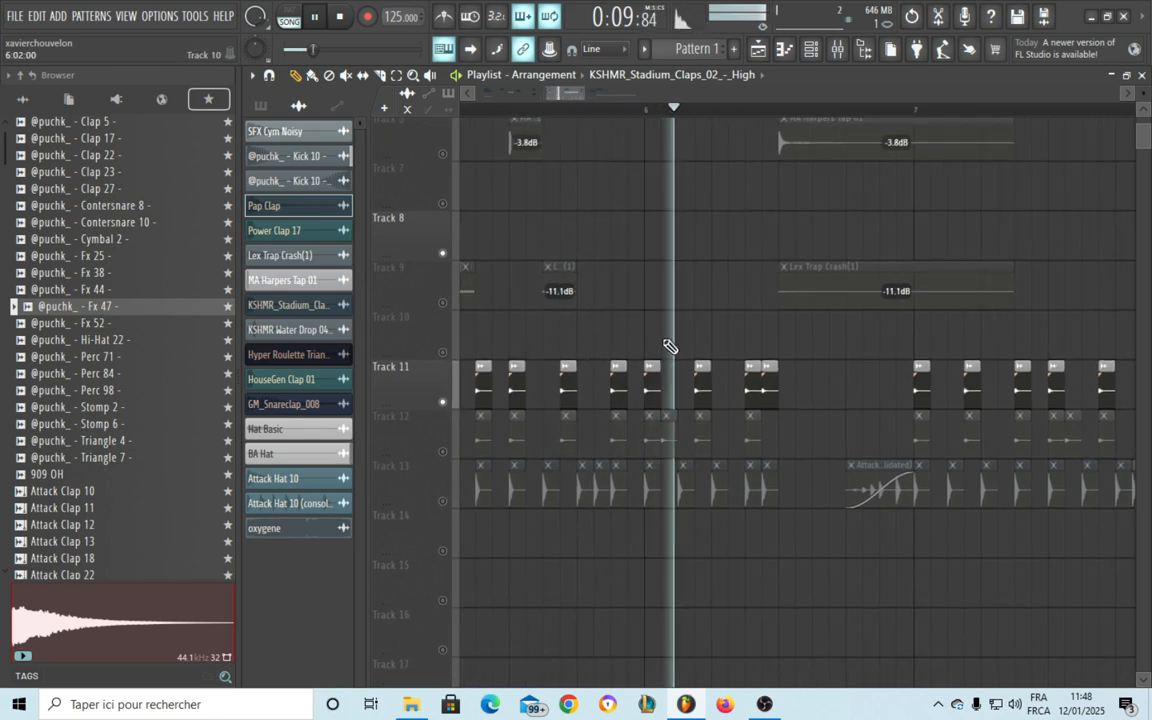
{"action": "left_click_drag", "start_coordinate": [841, 374], "coordinate": [725, 368]}
{"action": "left_click_drag", "start_coordinate": [800, 388], "coordinate": [675, 379]}
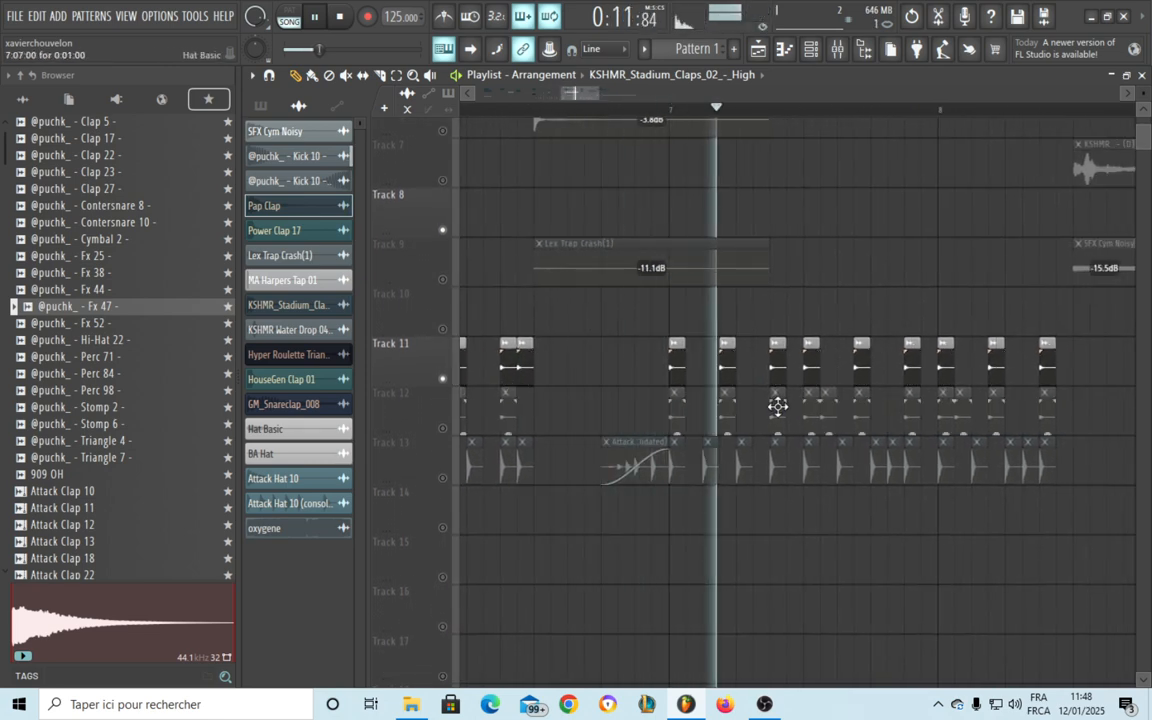
{"action": "left_click_drag", "start_coordinate": [757, 402], "coordinate": [635, 364]}
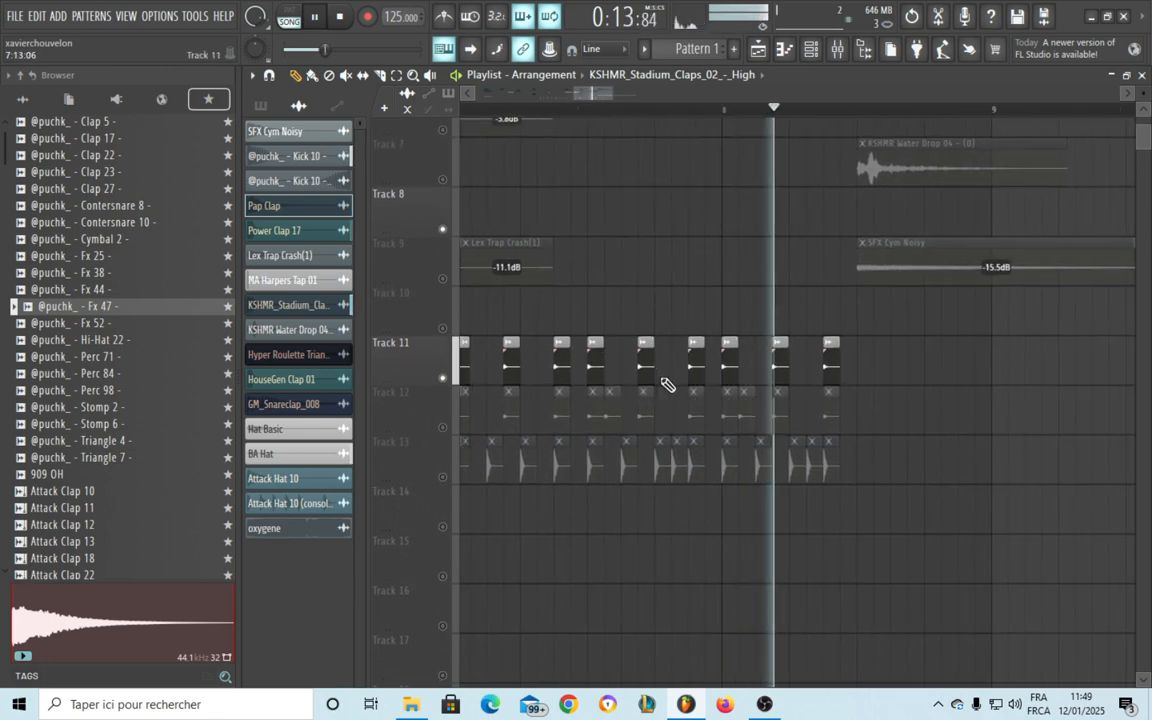
{"action": "left_click_drag", "start_coordinate": [597, 446], "coordinate": [877, 427]}
{"action": "scroll", "coordinate": [885, 427], "scroll_direction": "down", "scroll_amount": 2}
{"action": "key", "text": "space"}
Unmute Track 12 and compare its Hat Basic clips with the BA Hat clips at the start of bar 5
{"action": "left_click_drag", "start_coordinate": [629, 427], "coordinate": [800, 393]}
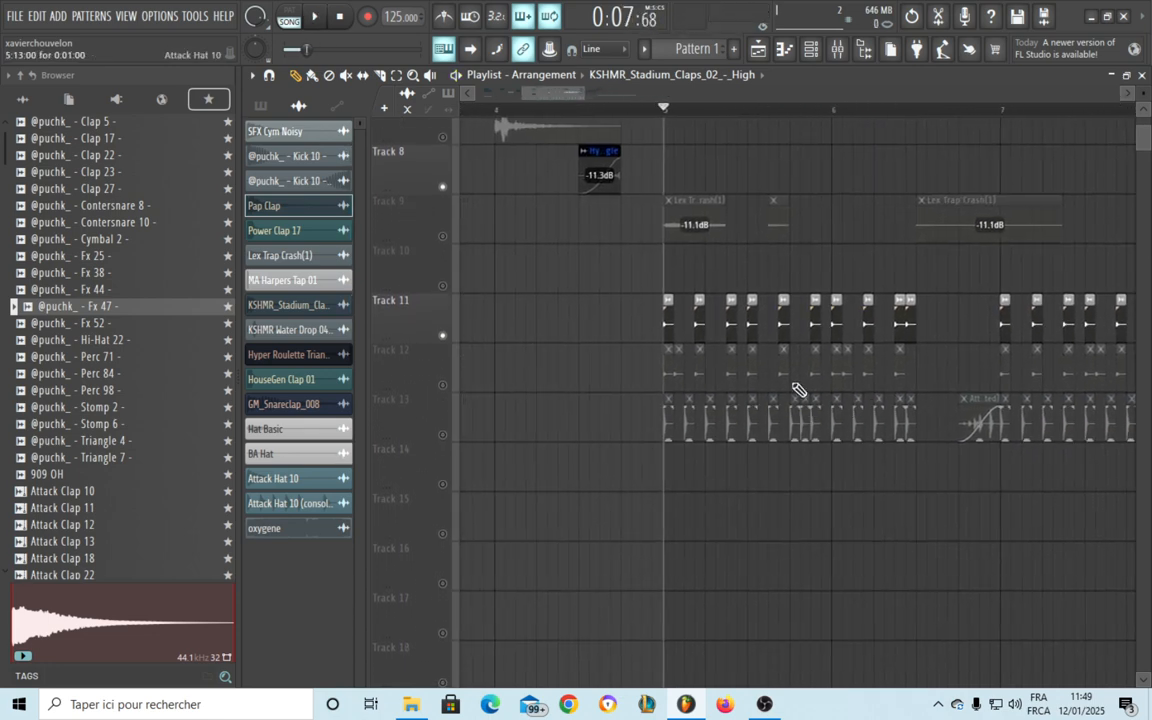
{"action": "scroll", "coordinate": [806, 385], "scroll_direction": "down", "scroll_amount": 3}
{"action": "left_click_drag", "start_coordinate": [812, 350], "coordinate": [684, 362]}
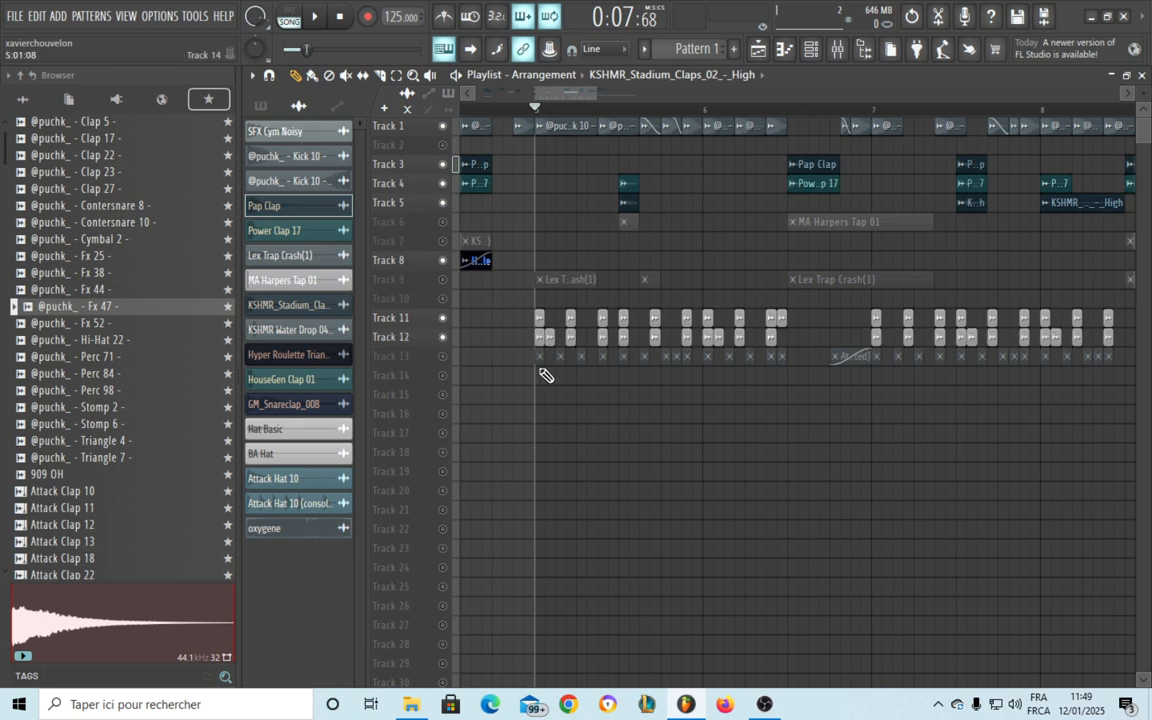
{"action": "scroll", "coordinate": [600, 420], "scroll_direction": "up", "scroll_amount": 5}
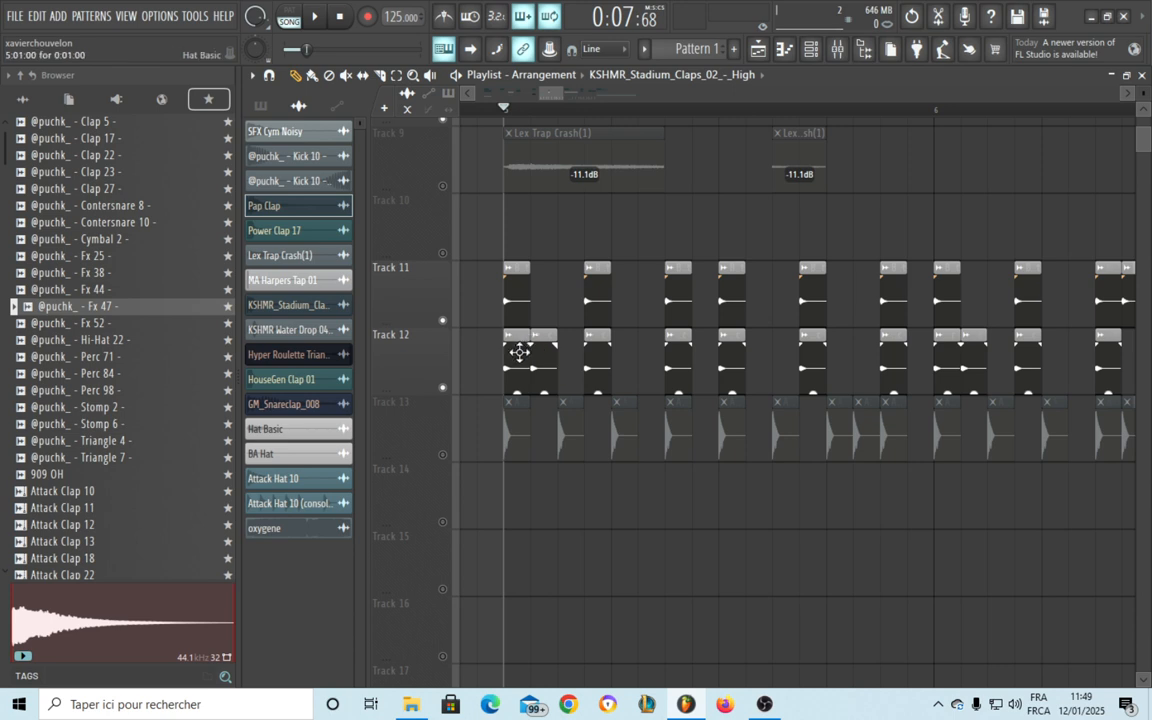
{"action": "scroll", "coordinate": [536, 360], "scroll_direction": "up", "scroll_amount": 4}
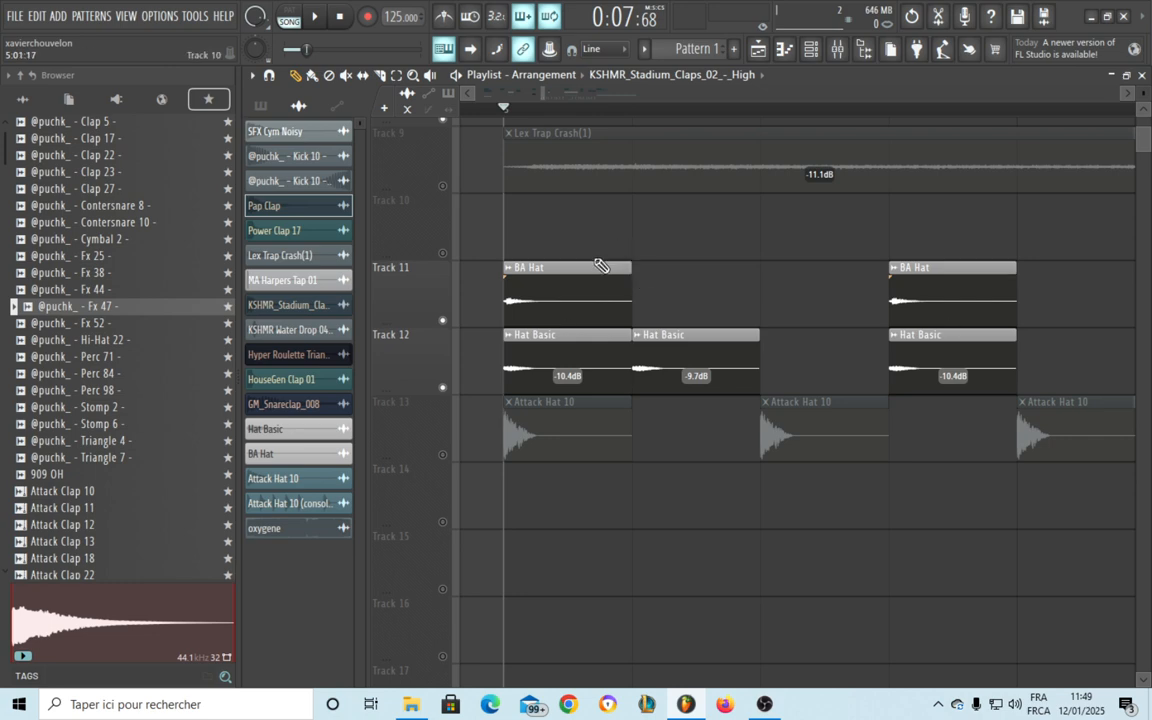
{"action": "left_click_drag", "start_coordinate": [627, 296], "coordinate": [669, 333]}
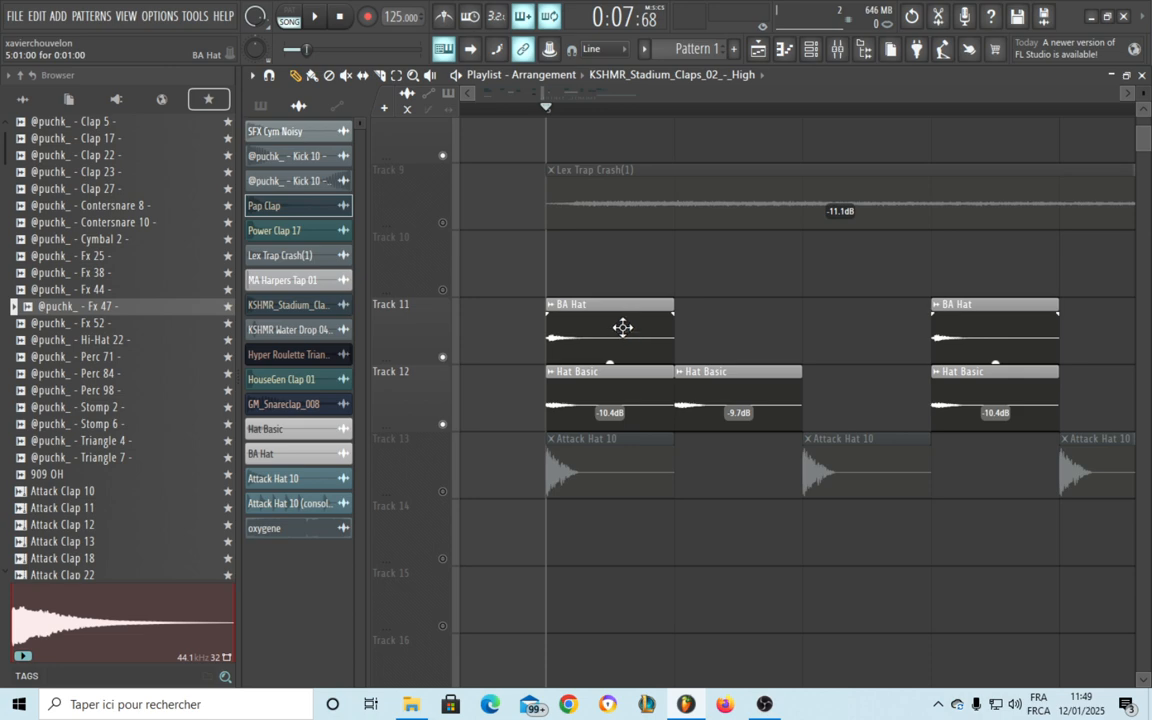
{"action": "left_click_drag", "start_coordinate": [713, 369], "coordinate": [684, 376]}
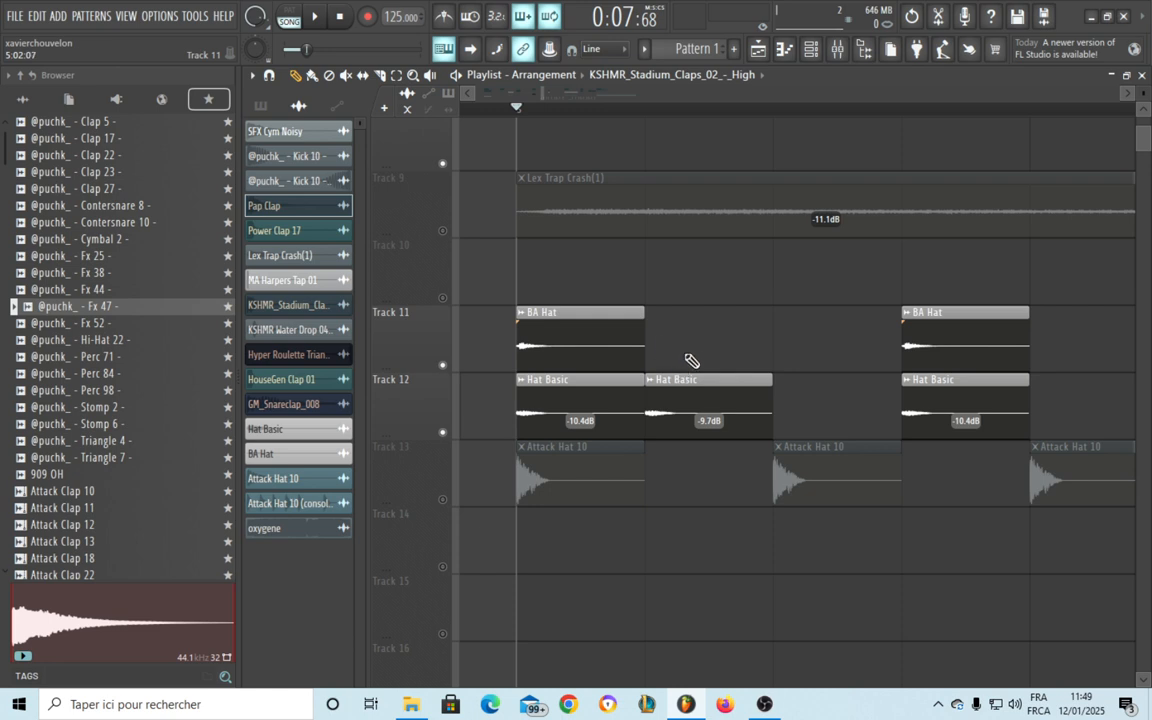
{"action": "scroll", "coordinate": [860, 470], "scroll_direction": "down", "scroll_amount": 3}
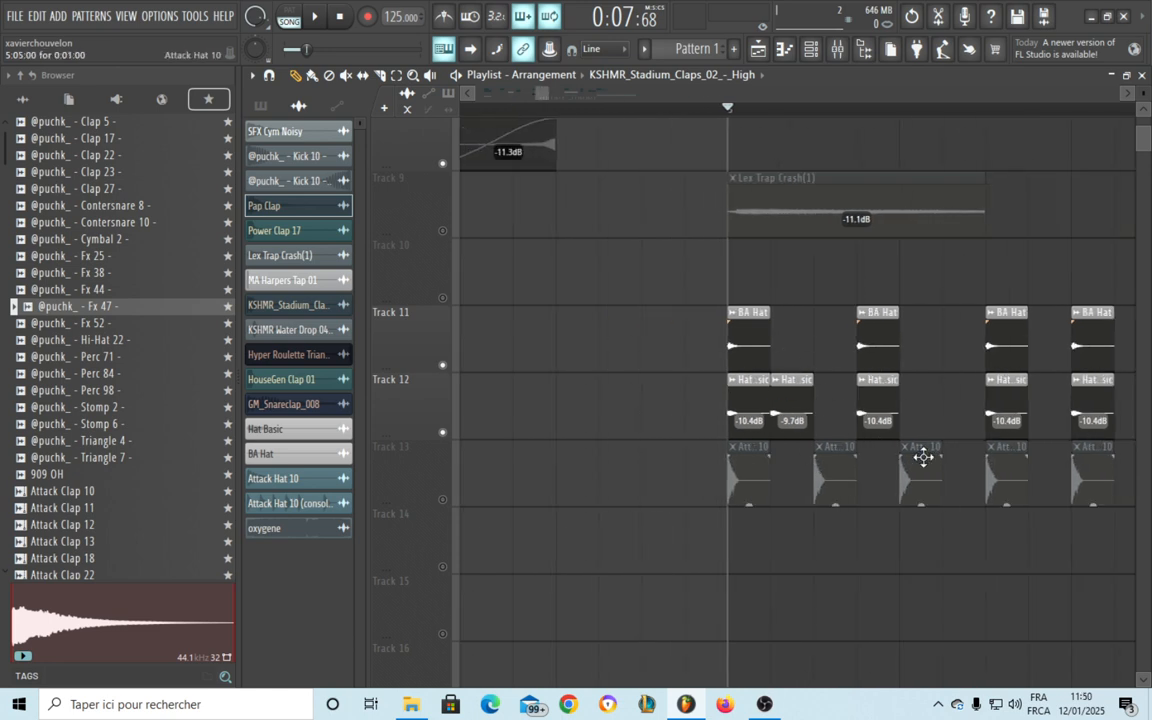
Play the arrangement from bar 5 with both hat layers on Tracks 11 and 12, following the clips through bar 8
{"action": "key", "text": "space"}
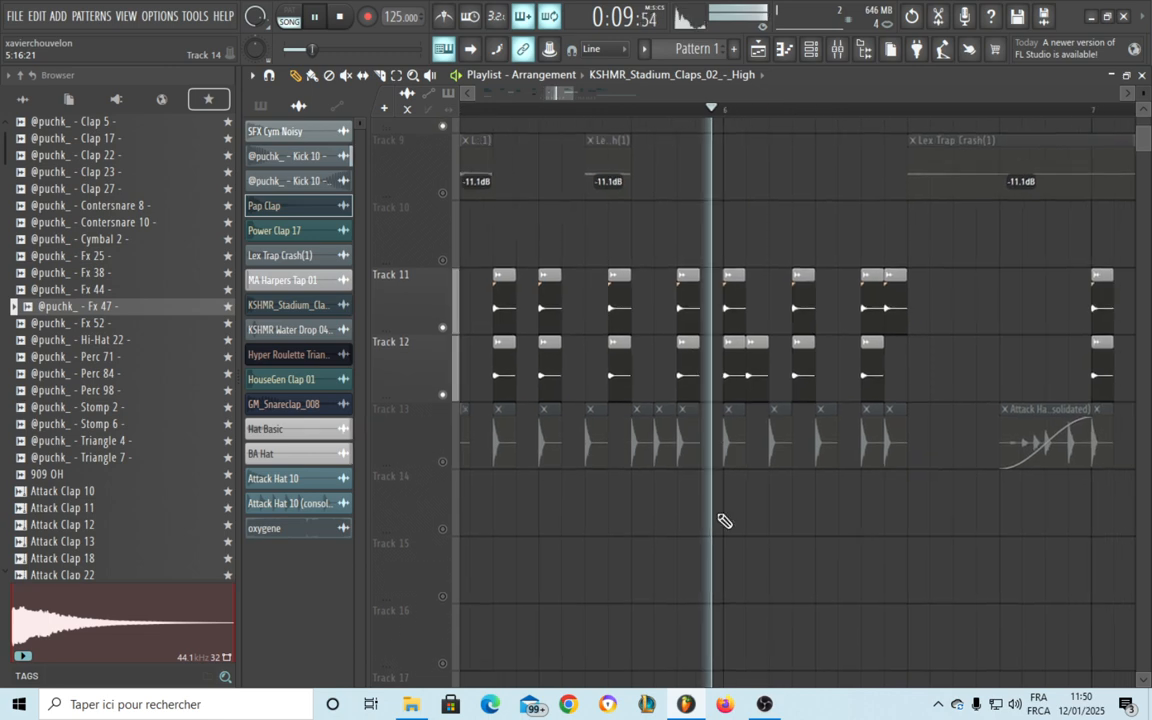
{"action": "left_click_drag", "start_coordinate": [936, 557], "coordinate": [798, 545]}
{"action": "mouse_move", "coordinate": [876, 549]}
{"action": "left_mouse_down"}
{"action": "mouse_move", "coordinate": [650, 532]}
{"action": "mouse_move", "coordinate": [699, 538]}
{"action": "left_mouse_up"}
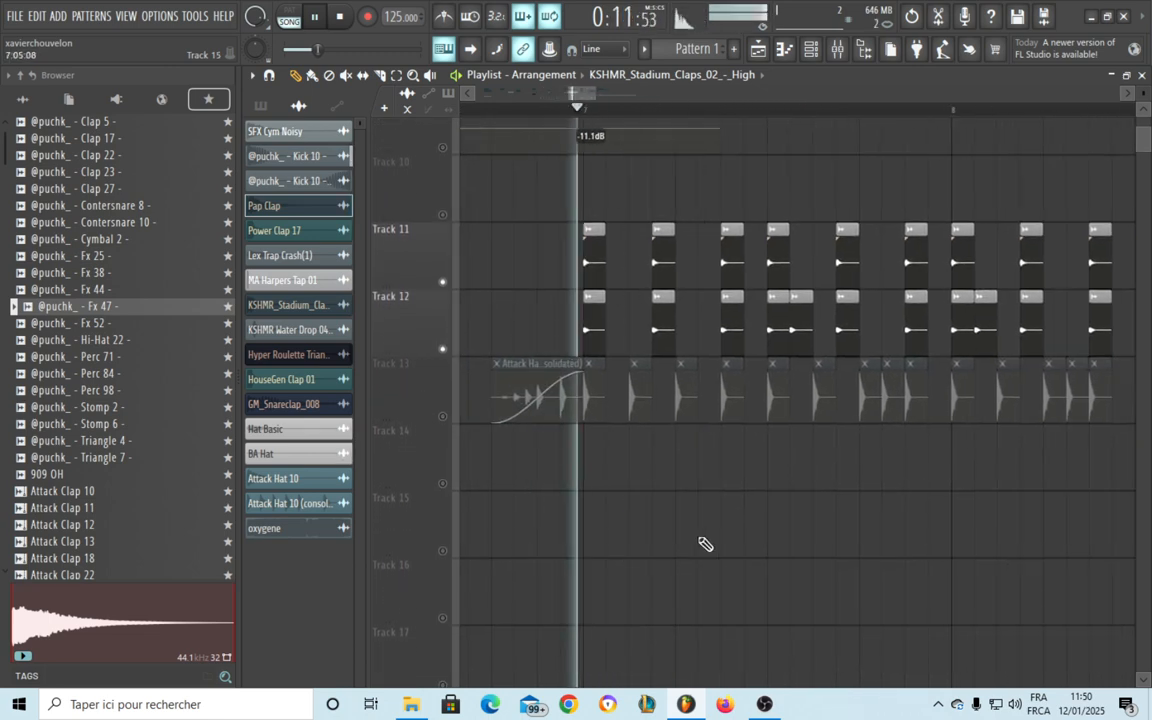
{"action": "left_click_drag", "start_coordinate": [811, 549], "coordinate": [729, 575]}
{"action": "left_click_drag", "start_coordinate": [895, 576], "coordinate": [781, 611]}
{"action": "left_click_drag", "start_coordinate": [855, 597], "coordinate": [750, 596]}
{"action": "left_click_drag", "start_coordinate": [802, 584], "coordinate": [686, 575]}
{"action": "scroll", "coordinate": [760, 590], "scroll_direction": "down", "scroll_amount": 4}
{"action": "mouse_move", "coordinate": [854, 571]}
{"action": "left_mouse_down"}
{"action": "mouse_move", "coordinate": [717, 577]}
{"action": "mouse_move", "coordinate": [921, 543]}
{"action": "left_mouse_up"}
{"action": "scroll", "coordinate": [778, 590], "scroll_direction": "up", "scroll_amount": 1}
{"action": "key", "text": "space"}
Unmute Track 13 and examine its Attack Hat 10 clips against the other hat layers from bar 5
{"action": "scroll", "coordinate": [921, 543], "scroll_direction": "down", "scroll_amount": 5}
{"action": "scroll", "coordinate": [820, 400], "scroll_direction": "up", "scroll_amount": 6}
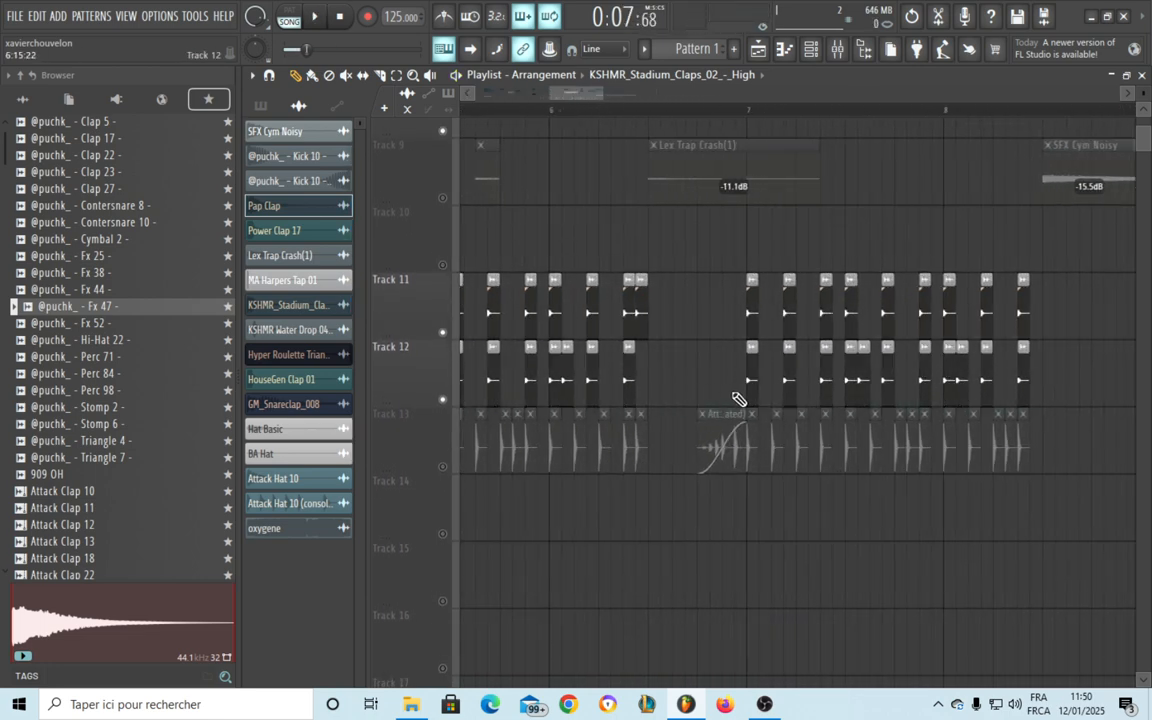
{"action": "left_click_drag", "start_coordinate": [614, 390], "coordinate": [764, 393]}
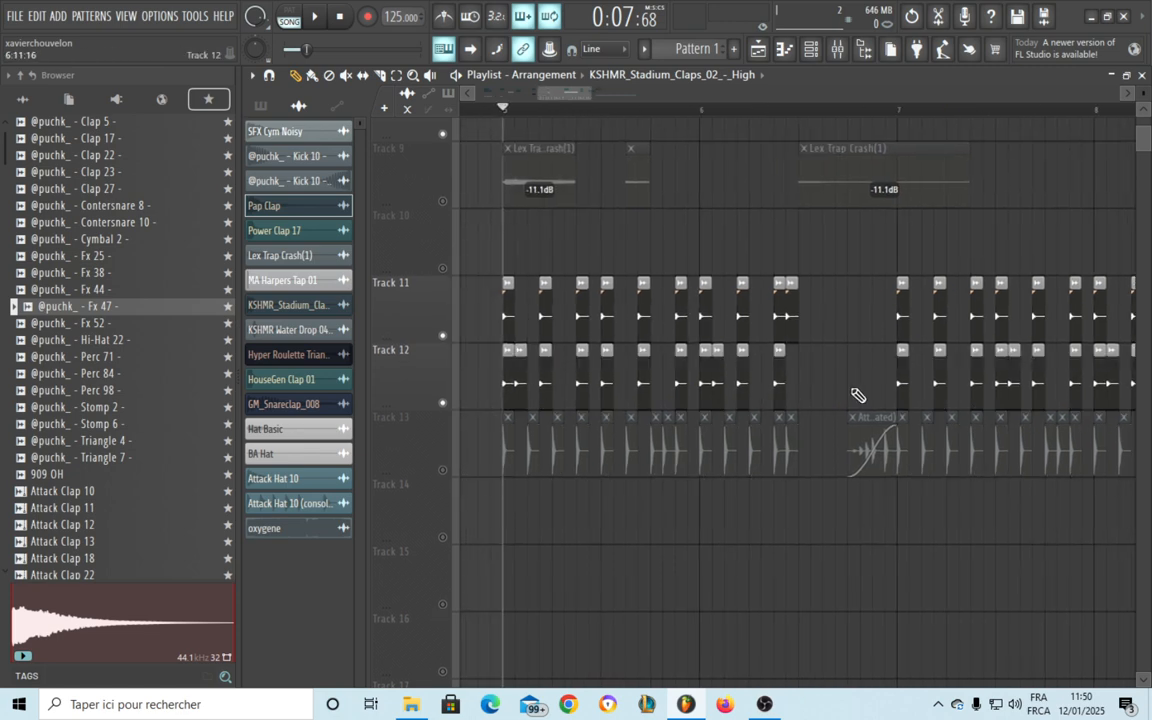
{"action": "scroll", "coordinate": [450, 480], "scroll_direction": "up", "scroll_amount": 1}
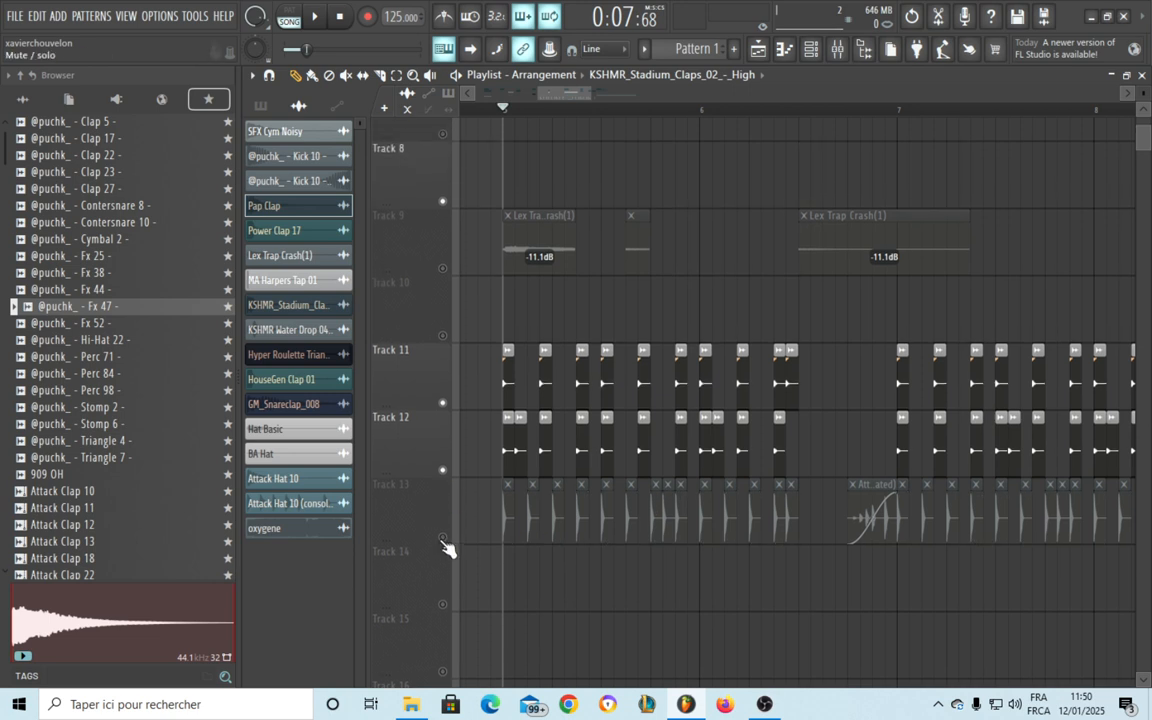
{"action": "left_click", "coordinate": [443, 538]}
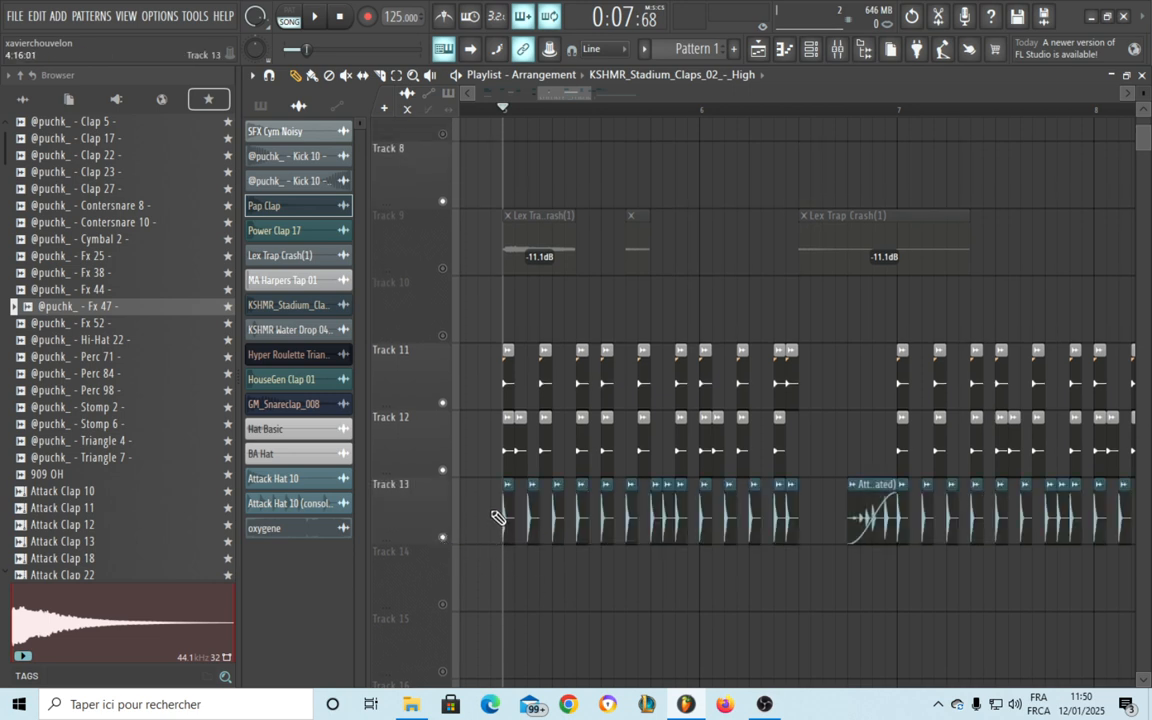
{"action": "scroll", "coordinate": [501, 517], "scroll_direction": "up", "scroll_amount": 3}
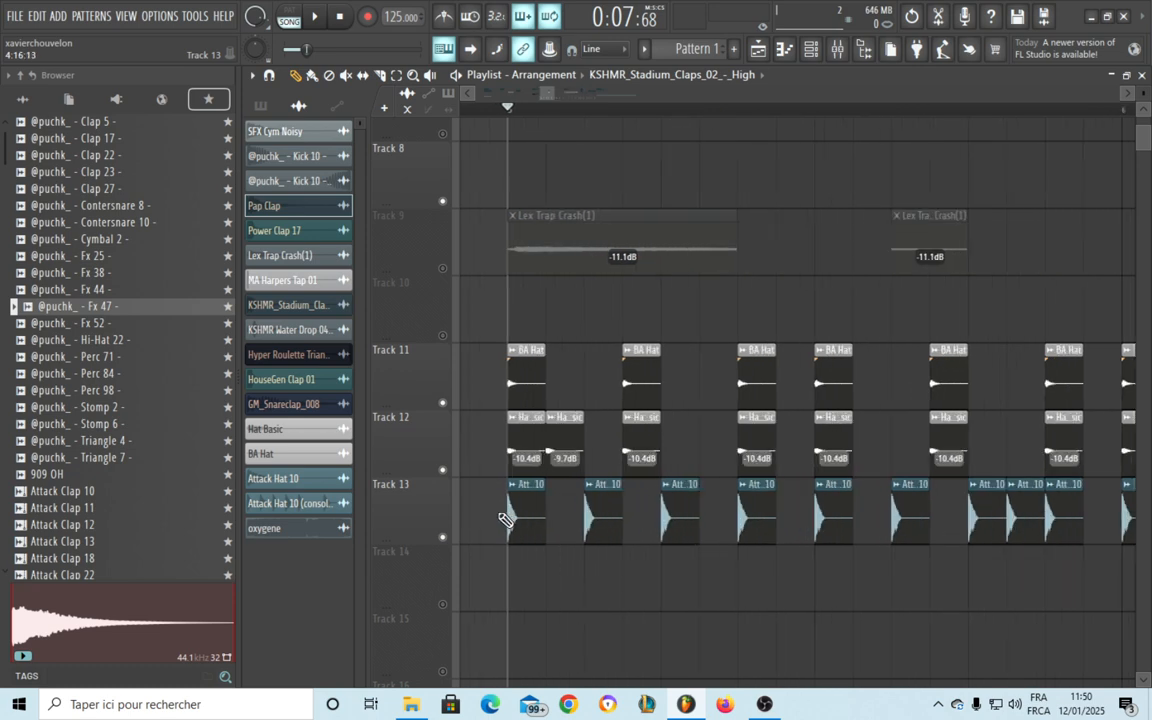
{"action": "scroll", "coordinate": [507, 535], "scroll_direction": "up", "scroll_amount": 1}
{"action": "left_click_drag", "start_coordinate": [578, 546], "coordinate": [580, 496]}
{"action": "scroll", "coordinate": [578, 498], "scroll_direction": "down", "scroll_amount": 2}
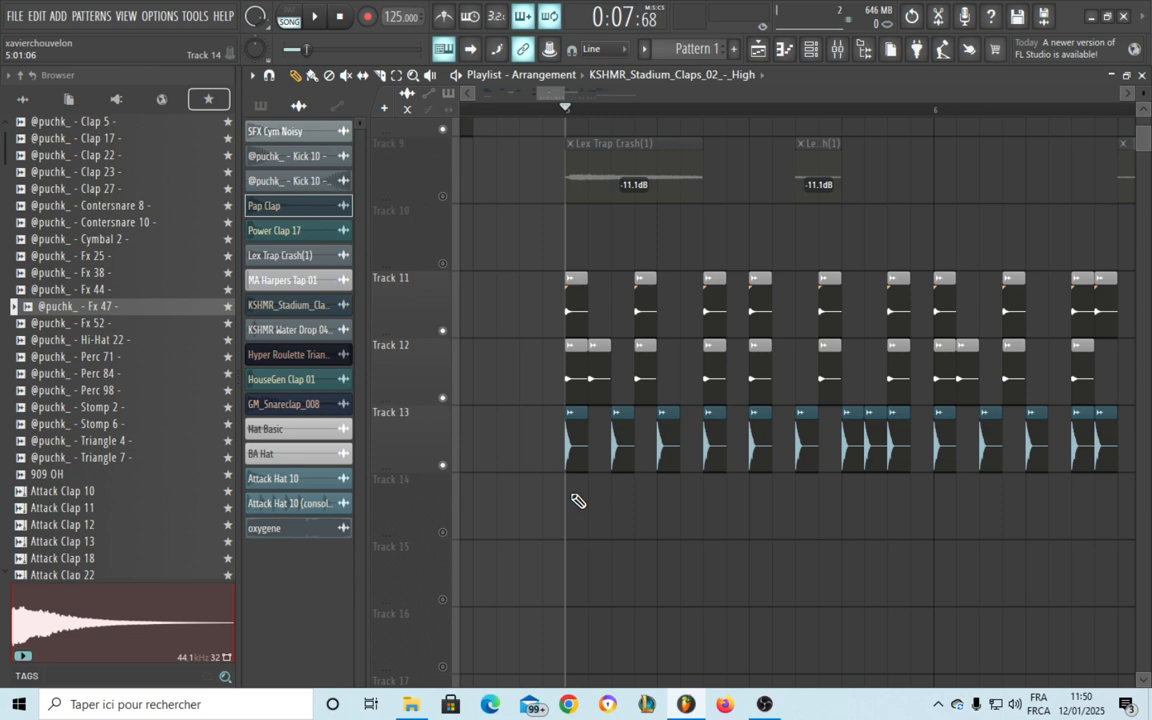
Play short passages from bar 5 with all three hat layers and inspect the spacing of the Attack Hat 10 clips
{"action": "left_click_drag", "start_coordinate": [704, 511], "coordinate": [622, 541]}
{"action": "scroll", "coordinate": [621, 541], "scroll_direction": "down", "scroll_amount": 3}
{"action": "key", "text": "space"}
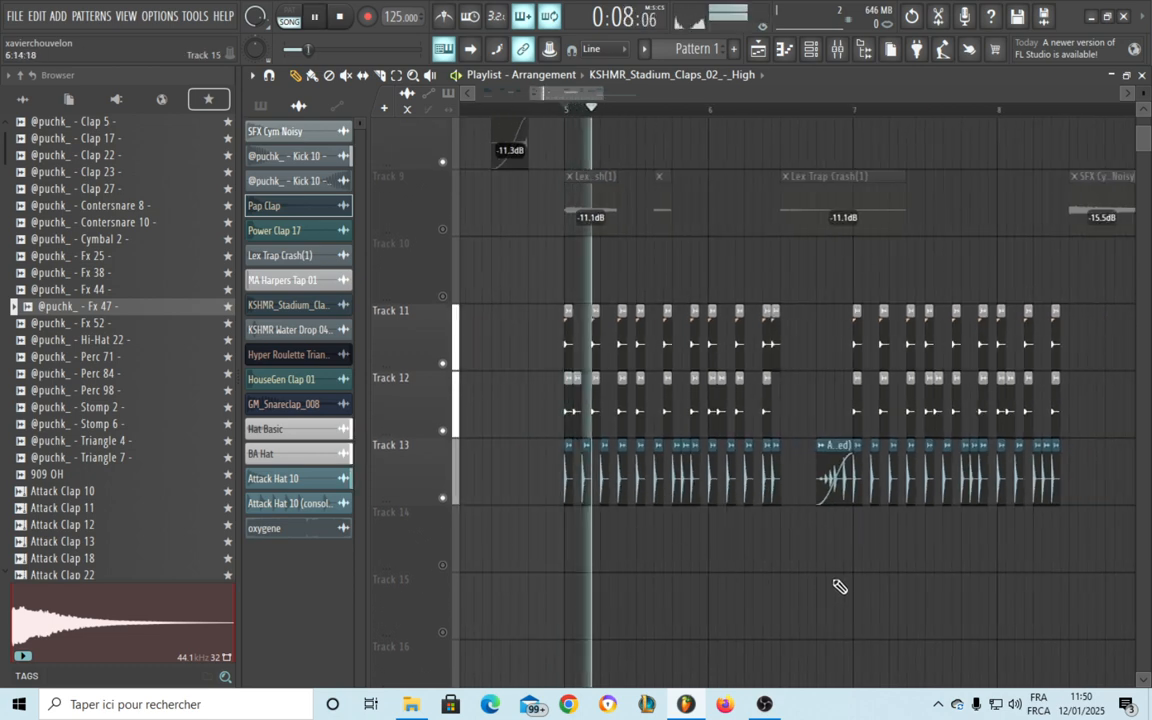
{"action": "key", "text": "space"}
{"action": "scroll", "coordinate": [578, 540], "scroll_direction": "up", "scroll_amount": 4}
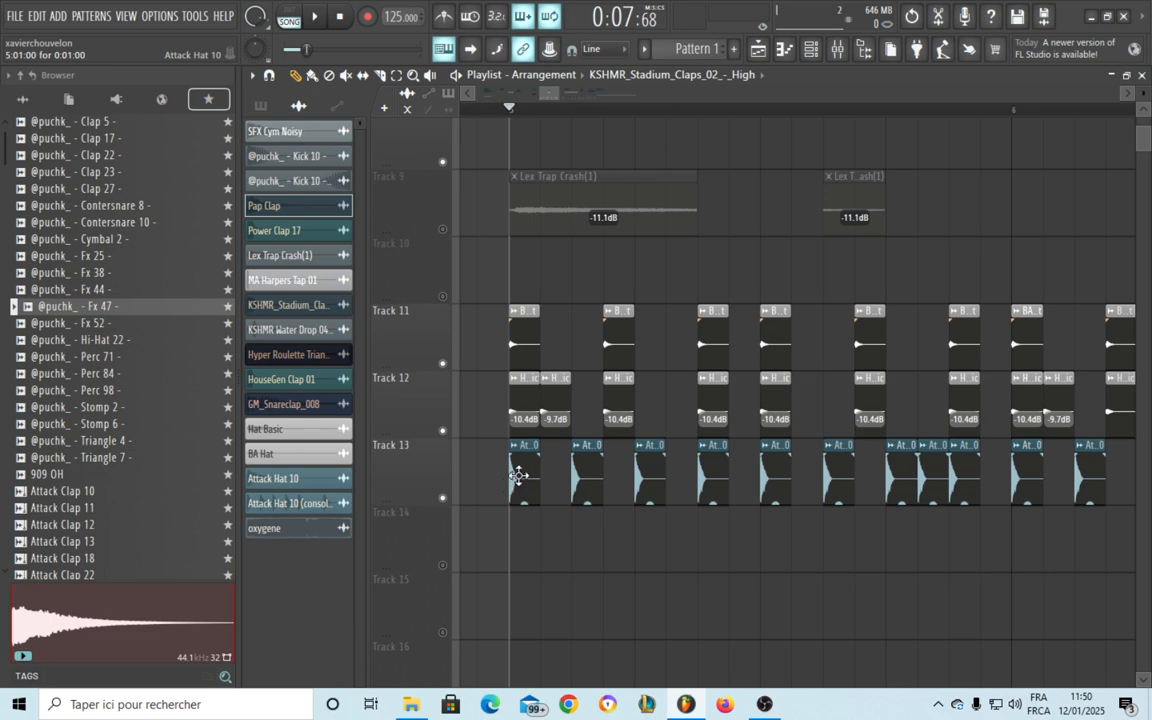
{"action": "left_click_drag", "start_coordinate": [599, 498], "coordinate": [558, 514]}
{"action": "scroll", "coordinate": [558, 514], "scroll_direction": "down", "scroll_amount": 2}
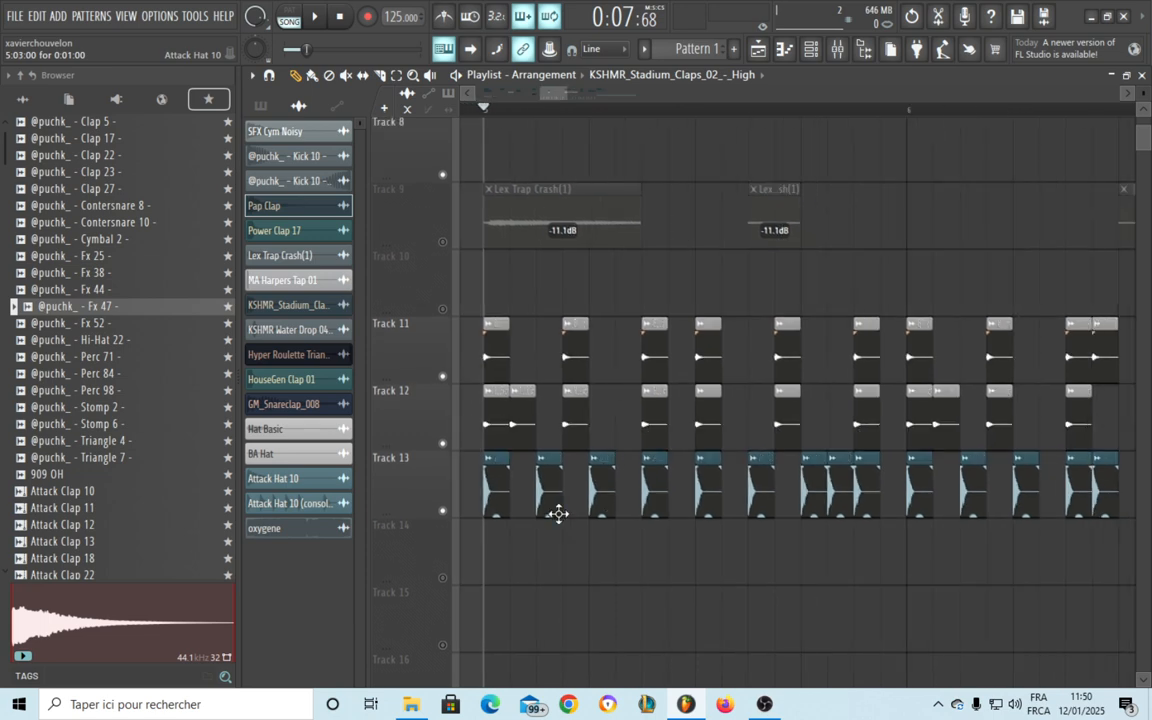
{"action": "scroll", "coordinate": [555, 527], "scroll_direction": "up", "scroll_amount": 2}
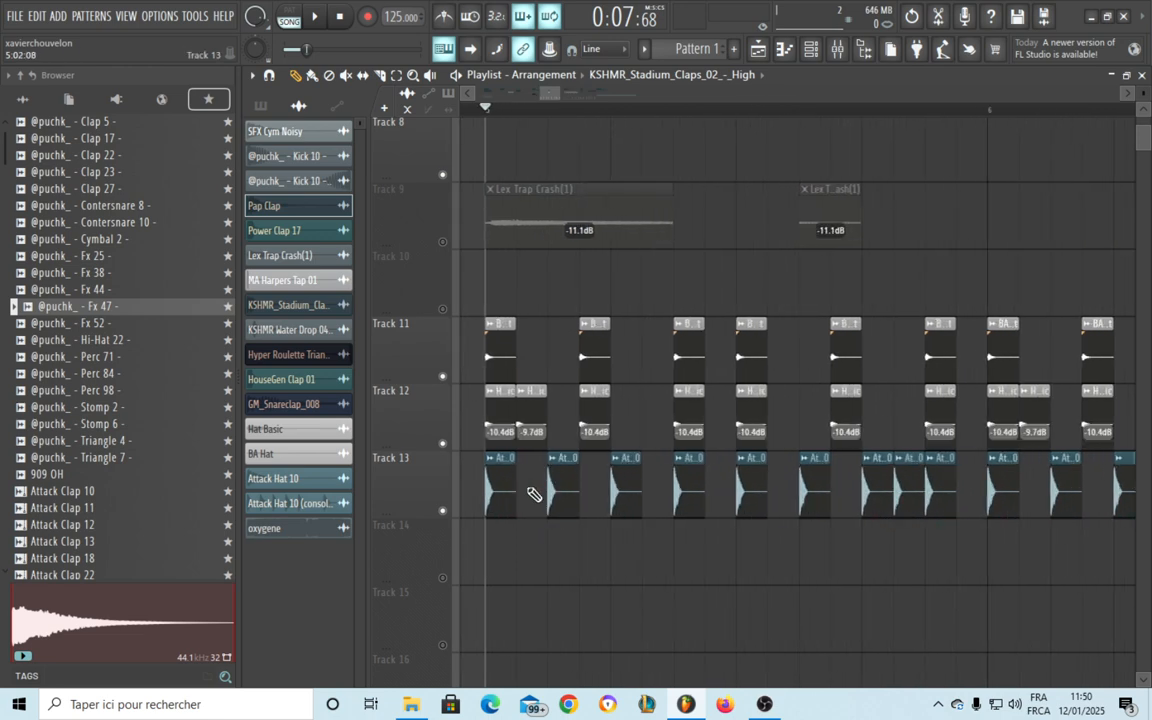
{"action": "key", "text": "space"}
{"action": "scroll", "coordinate": [790, 598], "scroll_direction": "down", "scroll_amount": 2}
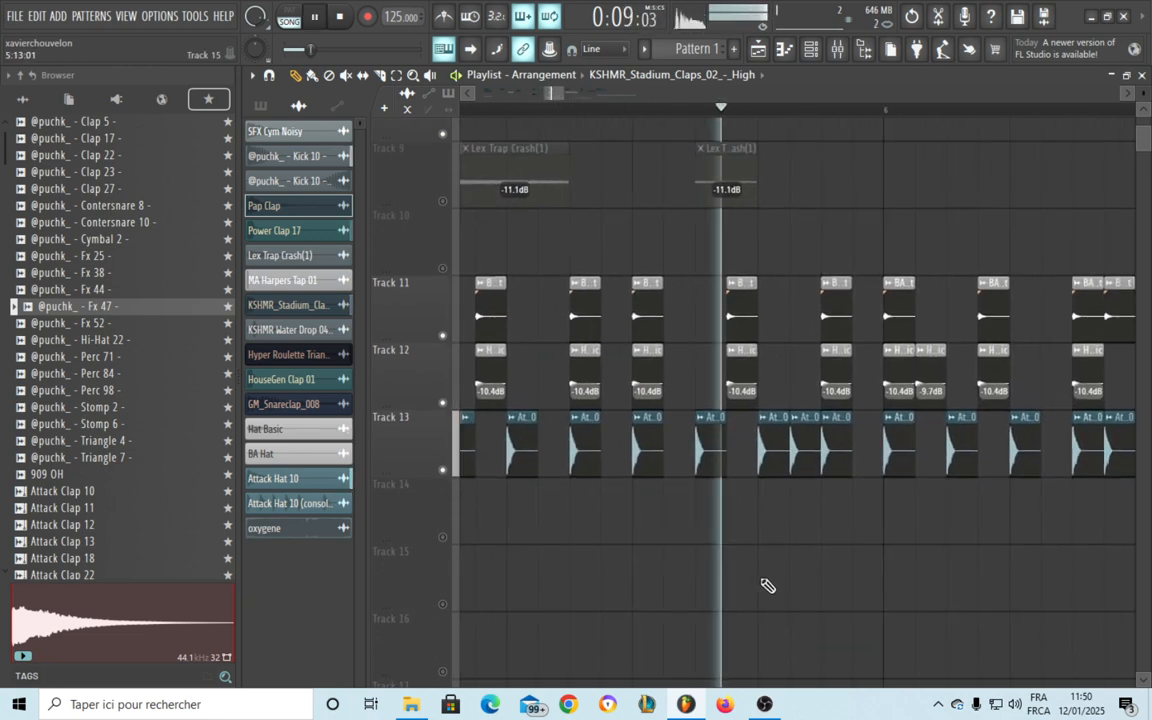
{"action": "key", "text": "space"}
Select all the clips on Track 13, lower their gain to -12.6 dB during playback, and clear the selection
{"action": "scroll", "coordinate": [600, 490], "scroll_direction": "up", "scroll_amount": 4}
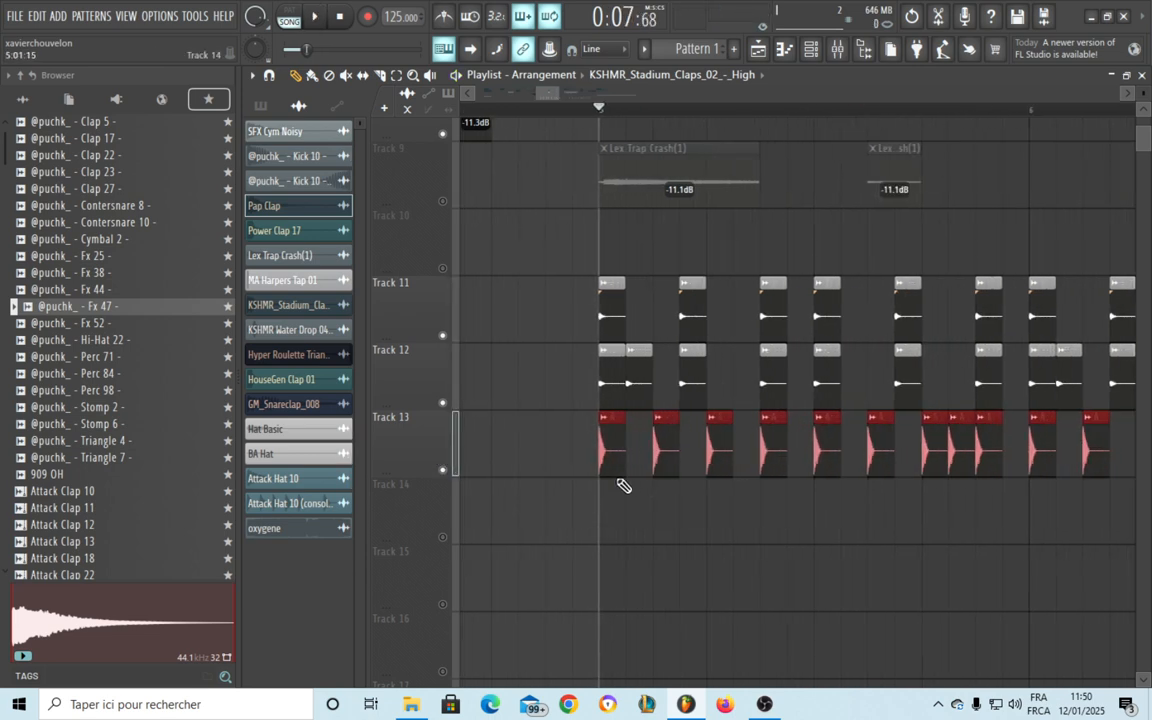
{"action": "key", "text": "space"}
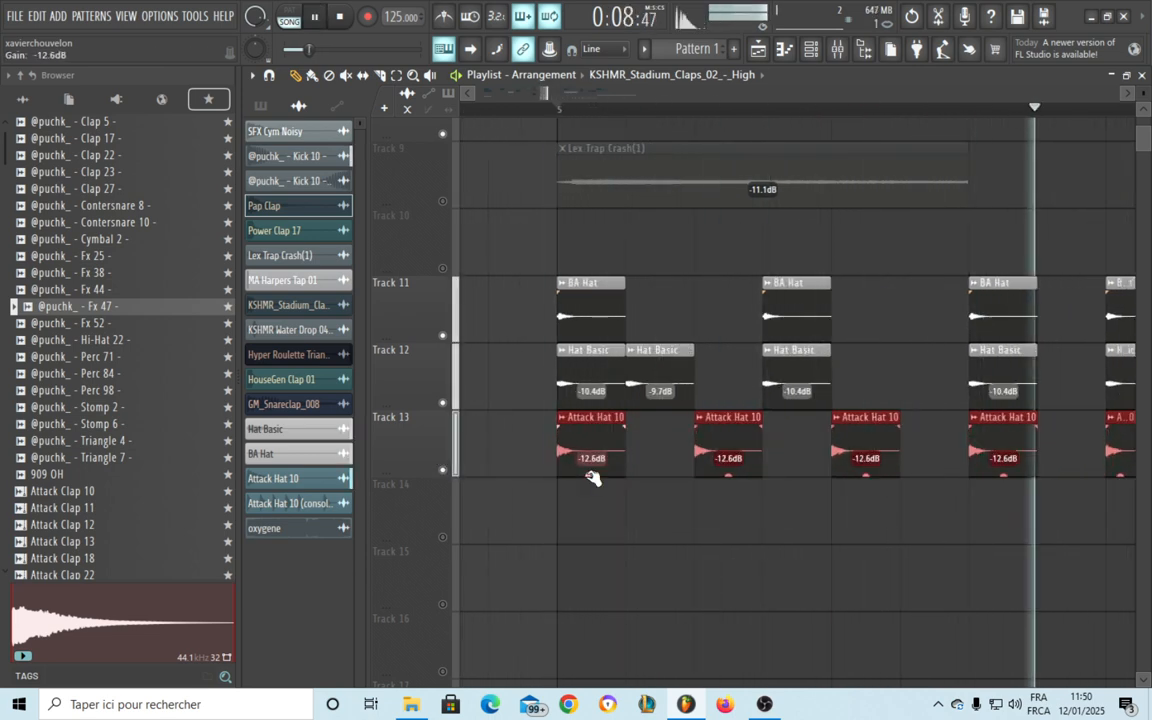
{"action": "scroll", "coordinate": [610, 485], "scroll_direction": "down", "scroll_amount": 4}
{"action": "left_click", "coordinate": [815, 514], "text": "ctrl"}
Listen to the rebalanced hat layers through bar 8 and stop playback
{"action": "left_click_drag", "start_coordinate": [818, 545], "coordinate": [571, 514]}
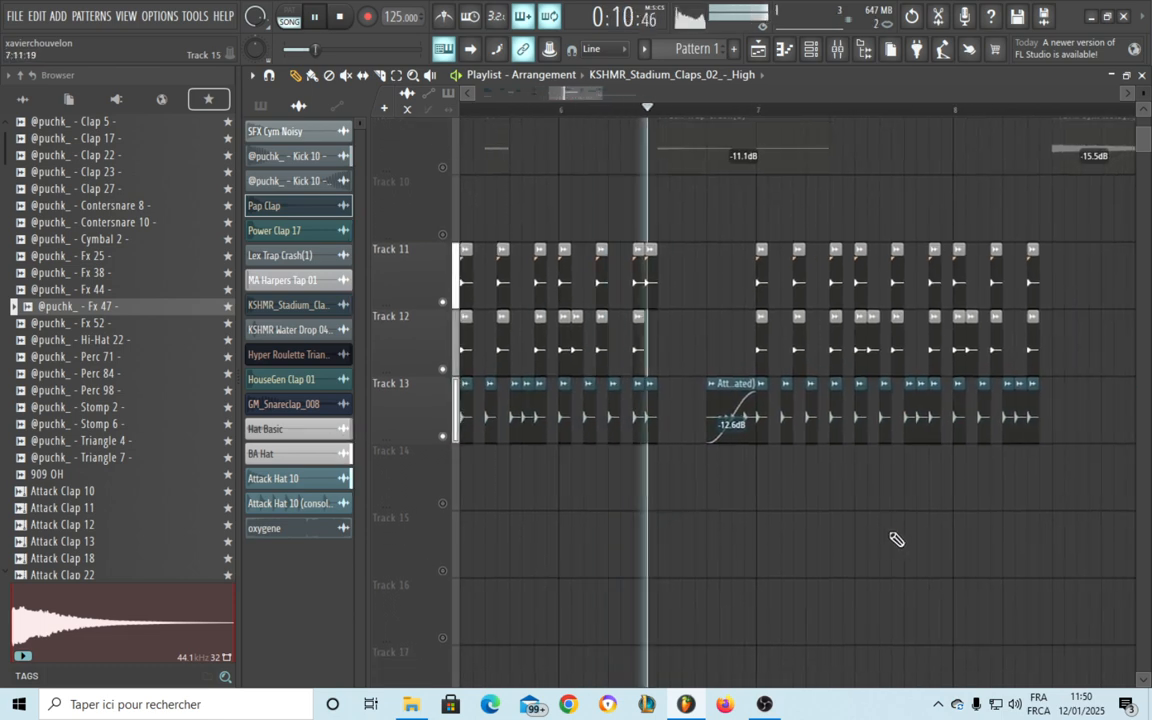
{"action": "mouse_move", "coordinate": [897, 537]}
{"action": "left_mouse_down"}
{"action": "mouse_move", "coordinate": [816, 534]}
{"action": "mouse_move", "coordinate": [750, 501]}
{"action": "left_mouse_up"}
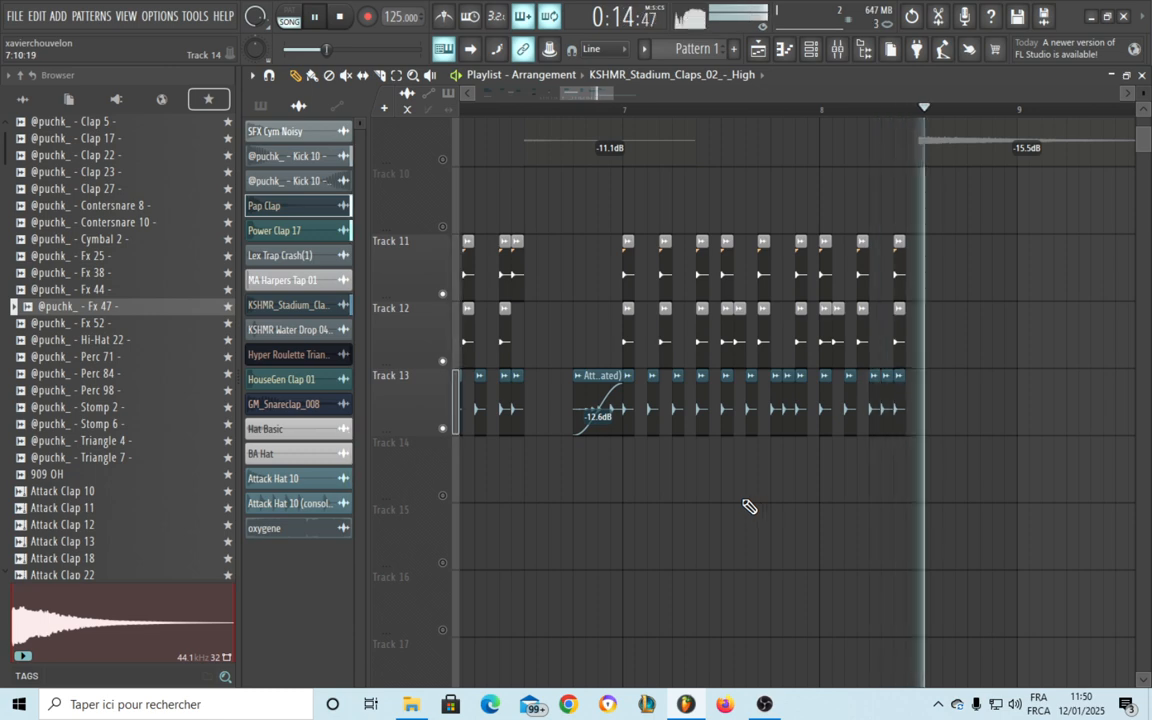
{"action": "key", "text": "space"}
Examine the faded-in Attack Hat 10 (consolidated) clip leading into bar 7 and its place in the whole hat arrangement
{"action": "scroll", "coordinate": [689, 496], "scroll_direction": "up", "scroll_amount": 5}
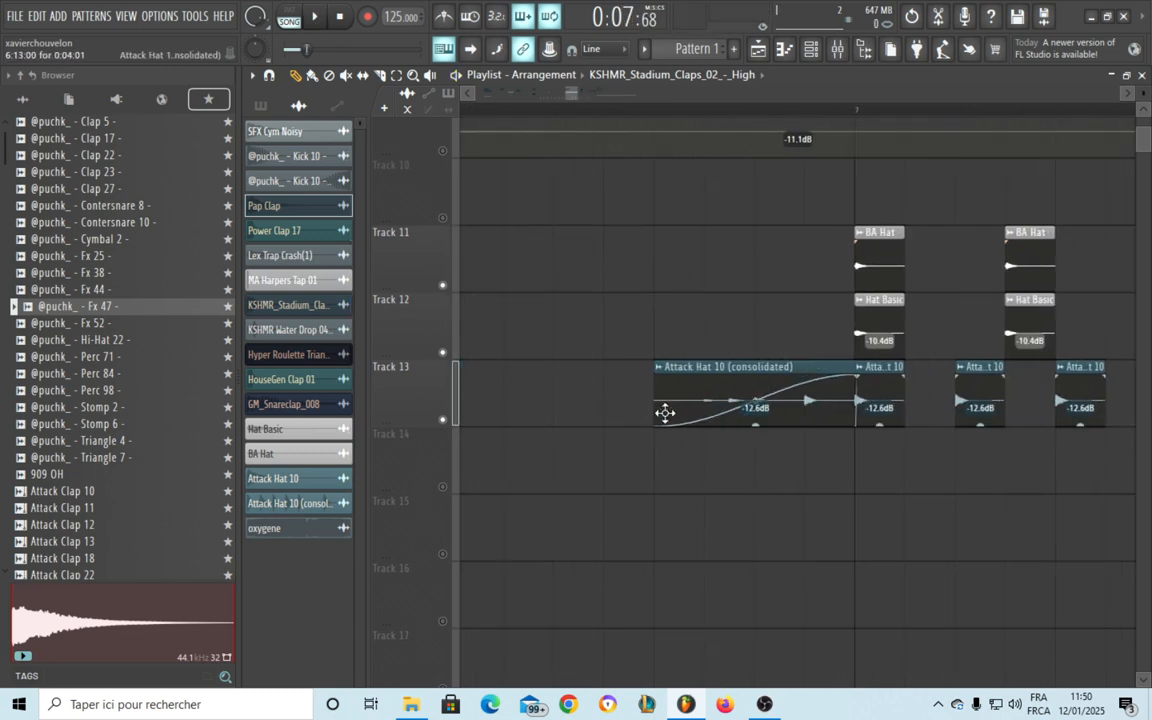
{"action": "scroll", "coordinate": [804, 303], "scroll_direction": "down", "scroll_amount": 5}
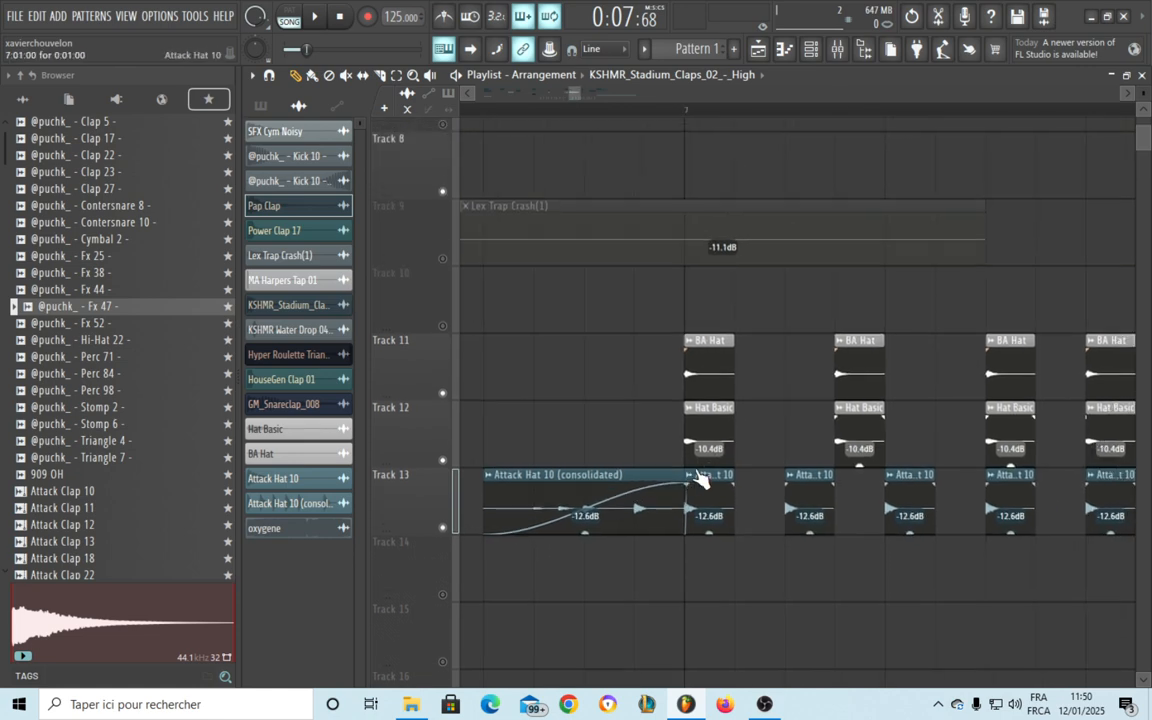
{"action": "scroll", "coordinate": [692, 393], "scroll_direction": "down", "scroll_amount": 10}
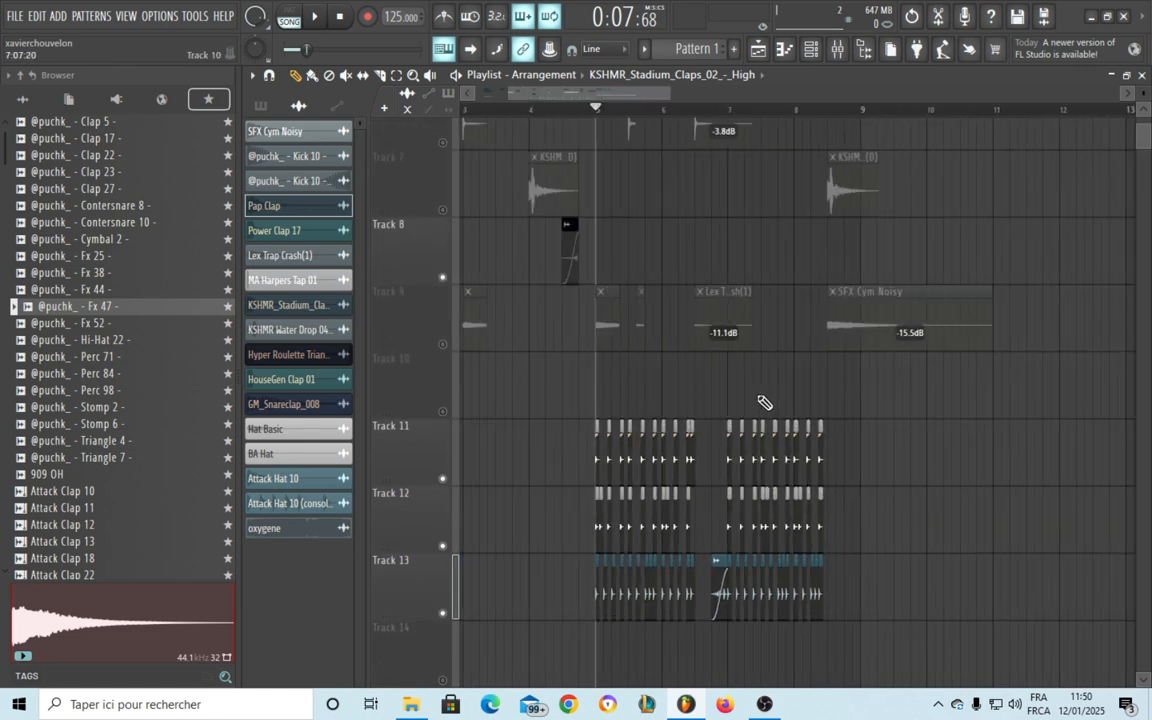
Unmute the KSHMR Water Drop 04 clips on Track 7 and the MA Harpers Tap 01 clips on Track 6
{"action": "scroll", "coordinate": [681, 299], "scroll_direction": "up", "scroll_amount": 8}
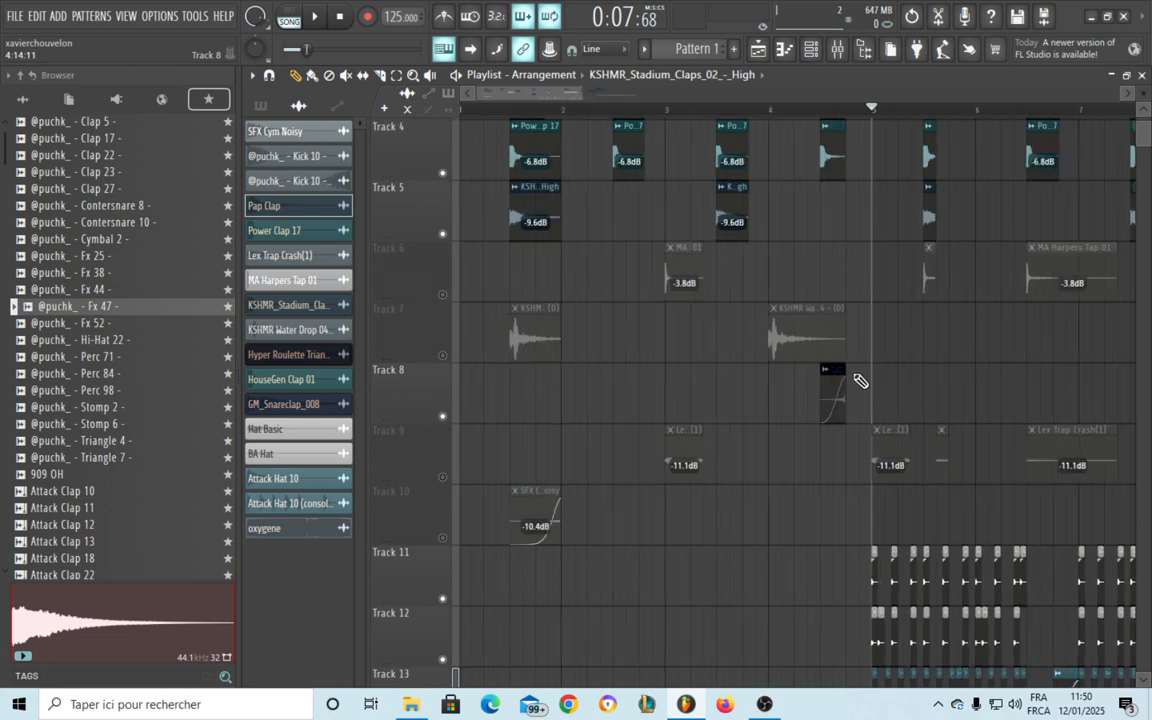
{"action": "left_click", "coordinate": [443, 356]}
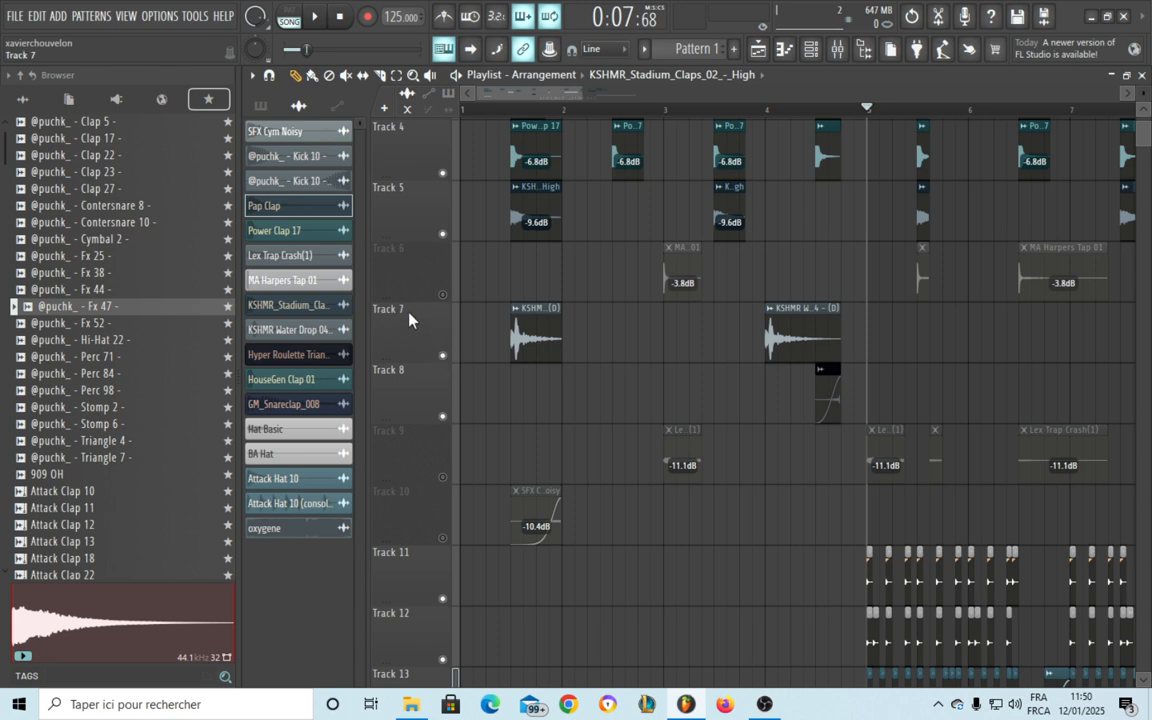
{"action": "middle_click", "coordinate": [651, 292]}
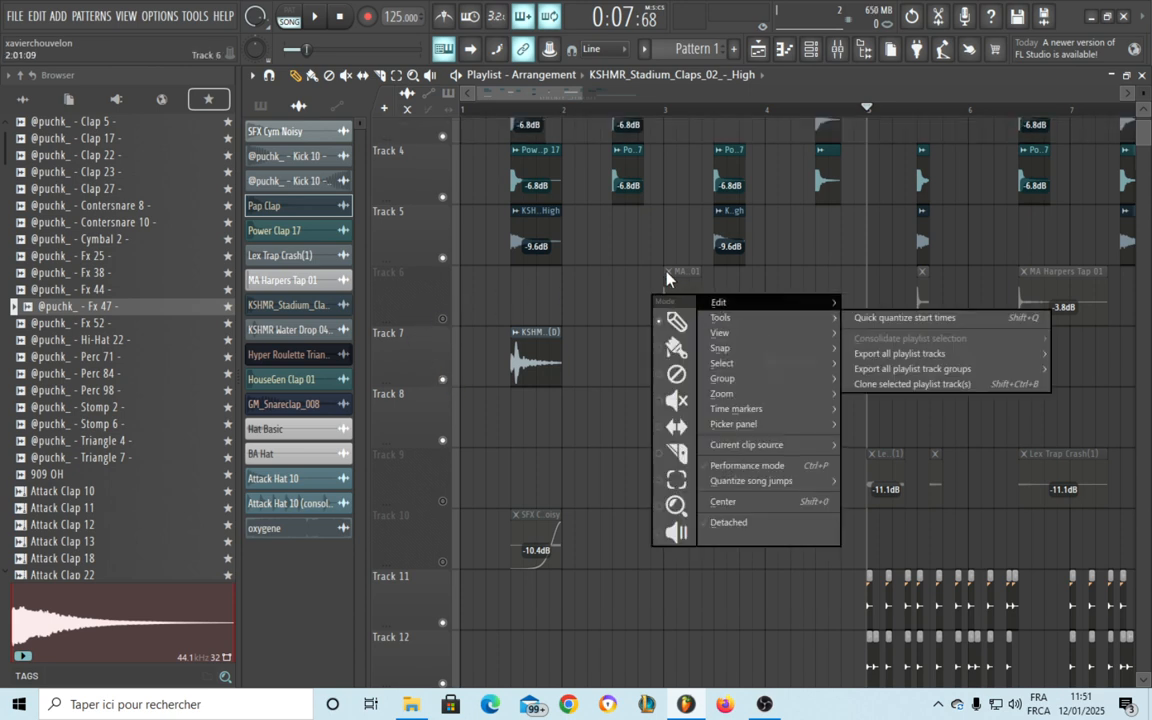
{"action": "left_click", "coordinate": [634, 288]}
{"action": "scroll", "coordinate": [722, 350], "scroll_direction": "up", "scroll_amount": 1}
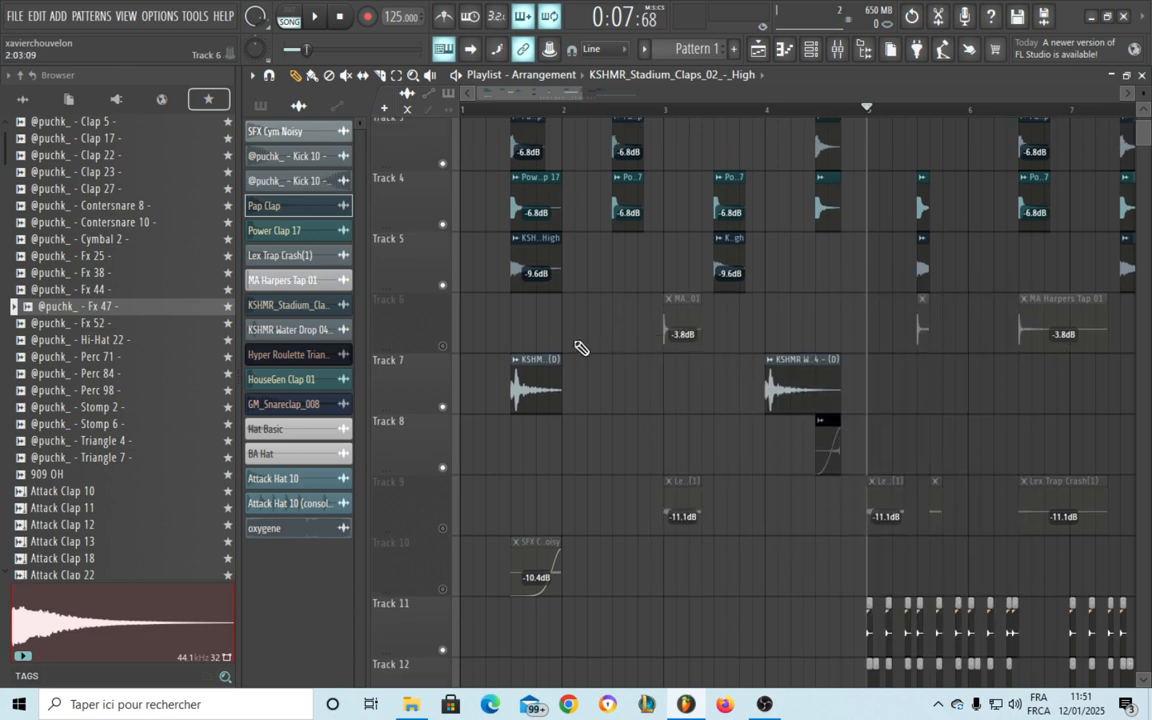
{"action": "left_click", "coordinate": [443, 346]}
Play the arrangement through bar 8 with the tap and water drop layers, and stop playback
{"action": "scroll", "coordinate": [625, 391], "scroll_direction": "down", "scroll_amount": 4}
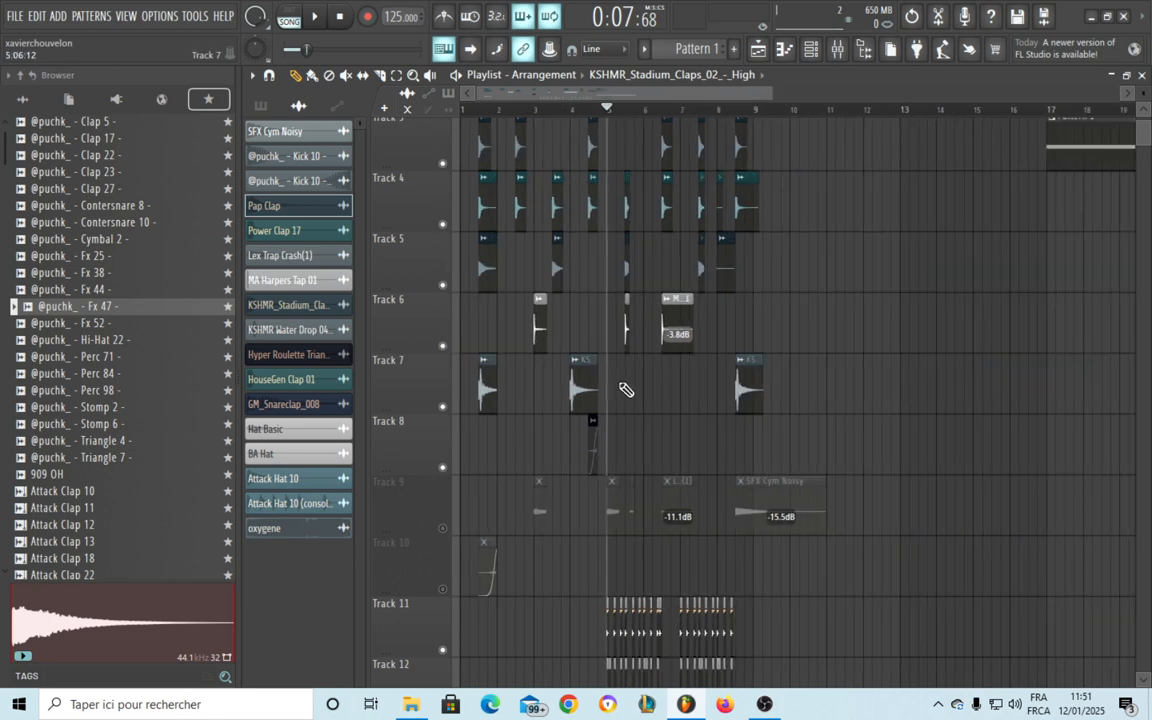
{"action": "scroll", "coordinate": [524, 348], "scroll_direction": "up", "scroll_amount": 4}
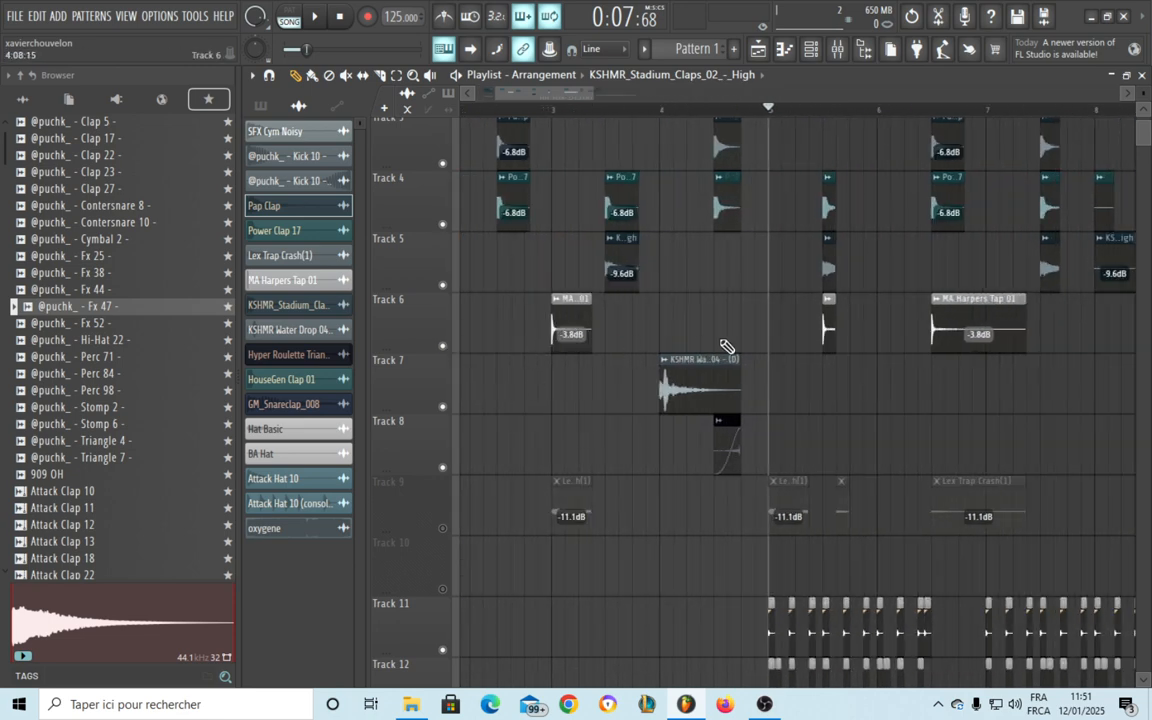
{"action": "scroll", "coordinate": [727, 347], "scroll_direction": "left", "scroll_amount": 2}
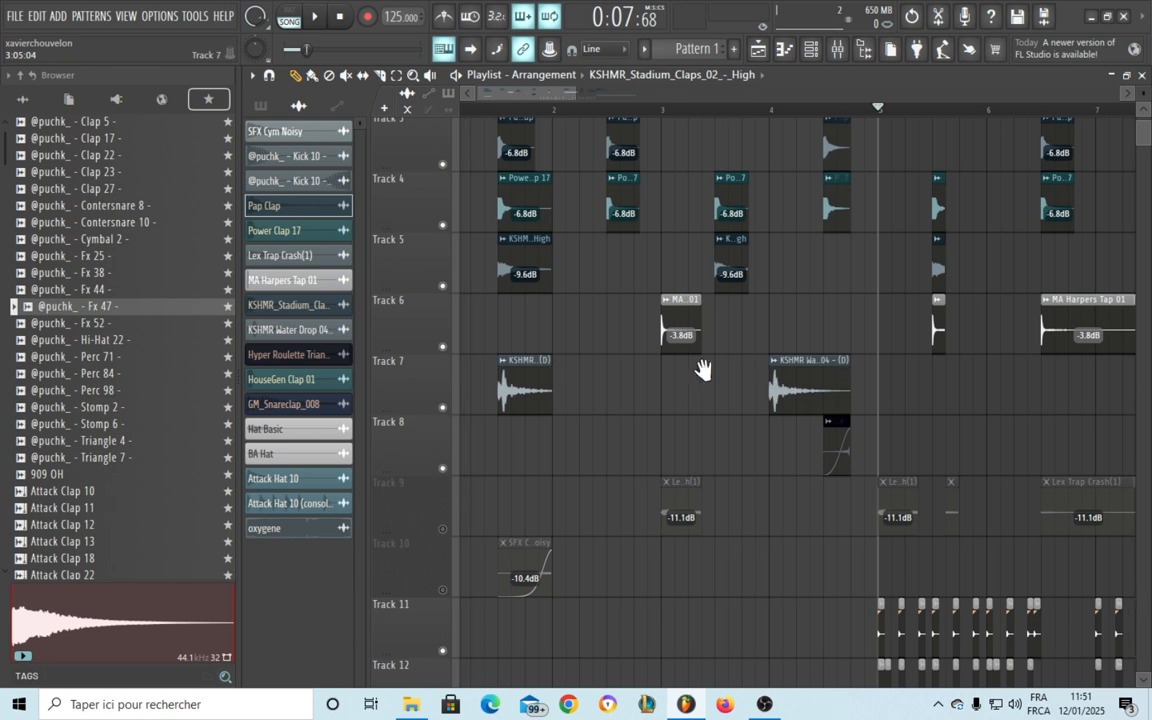
{"action": "scroll", "coordinate": [690, 365], "scroll_direction": "down", "scroll_amount": 2}
{"action": "key", "text": "space"}
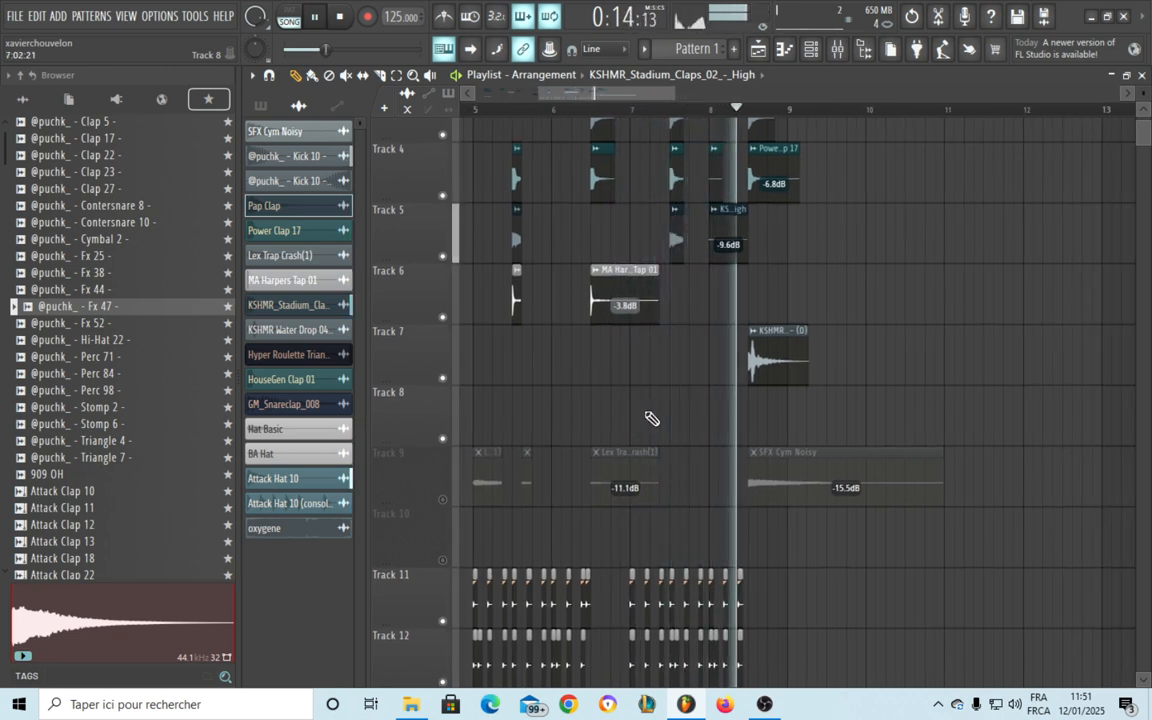
{"action": "scroll", "coordinate": [930, 390], "scroll_direction": "down", "scroll_amount": 3}
{"action": "key", "text": "space"}
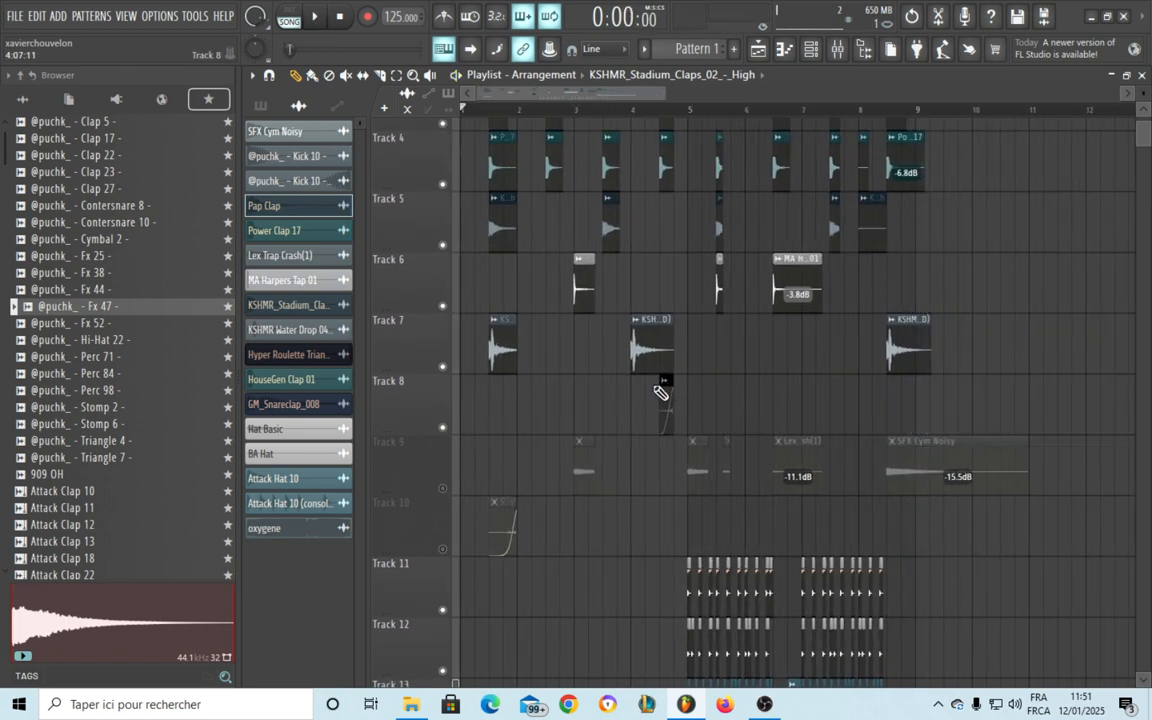
Unmute Tracks 10 and 9 and move the faded-in SFX Cym Noisy clip from Track 10 up to Track 9
{"action": "scroll", "coordinate": [527, 442], "scroll_direction": "up", "scroll_amount": 3}
{"action": "scroll", "coordinate": [650, 403], "scroll_direction": "down", "scroll_amount": 1}
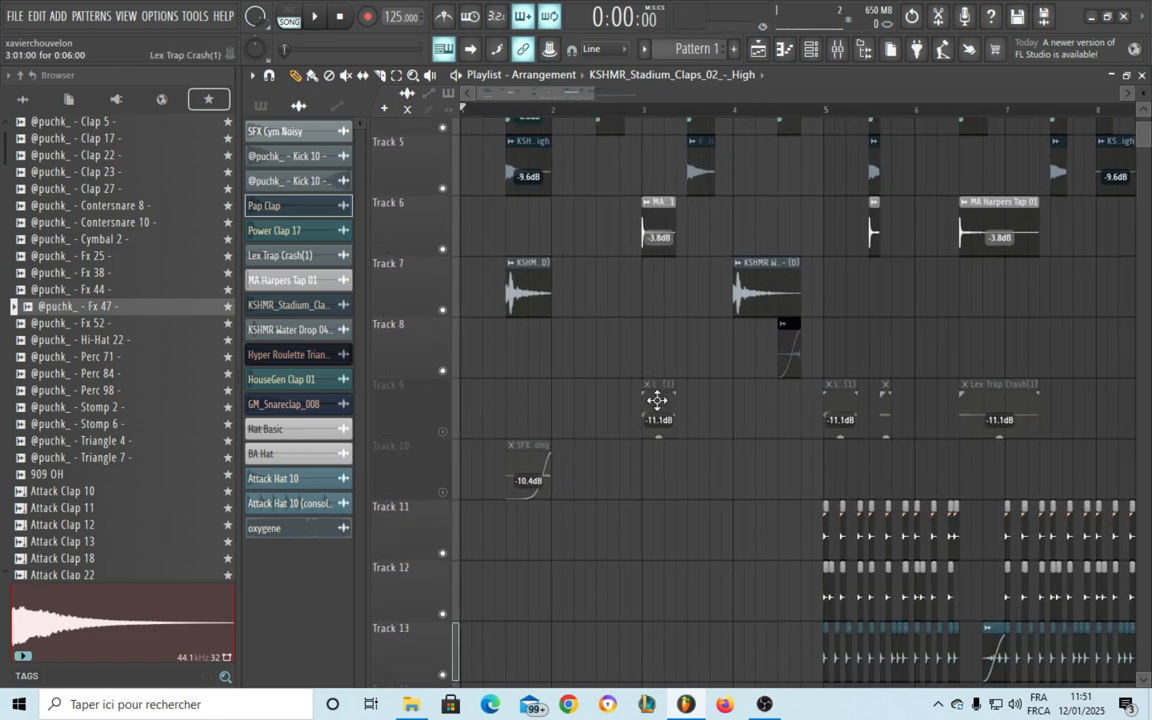
{"action": "left_click", "coordinate": [443, 492]}
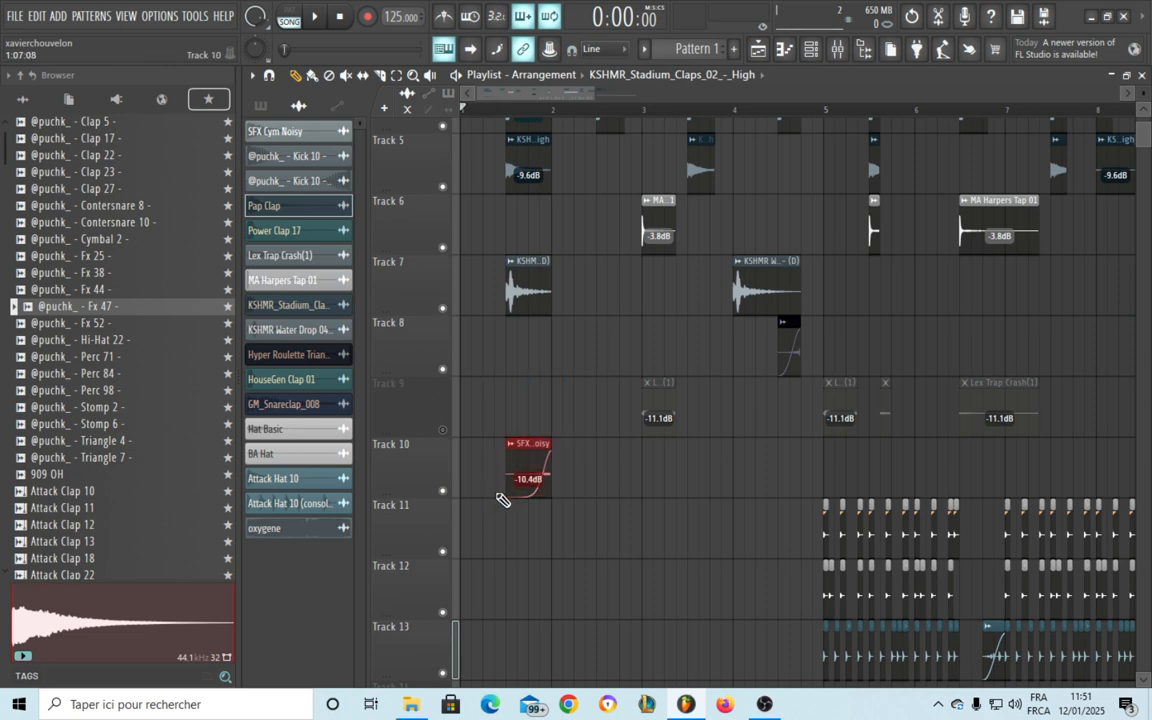
{"action": "key", "text": "shift+Up"}
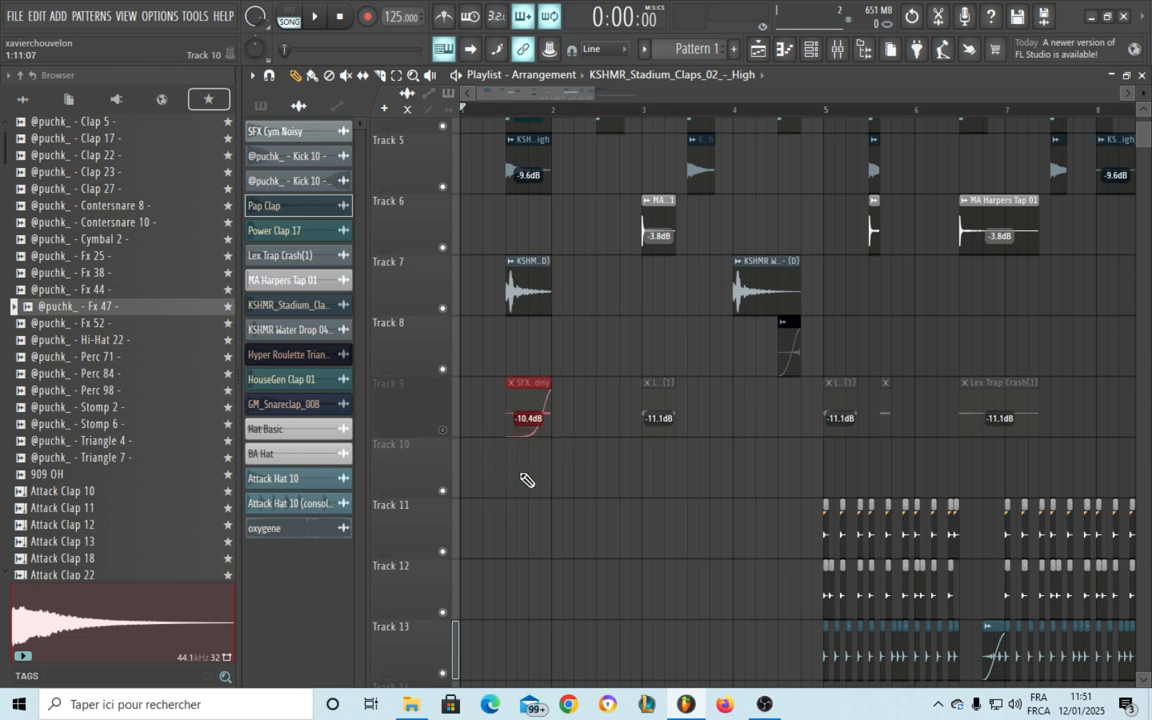
{"action": "left_click", "coordinate": [443, 430]}
{"action": "scroll", "coordinate": [470, 440], "scroll_direction": "down", "scroll_amount": 3}
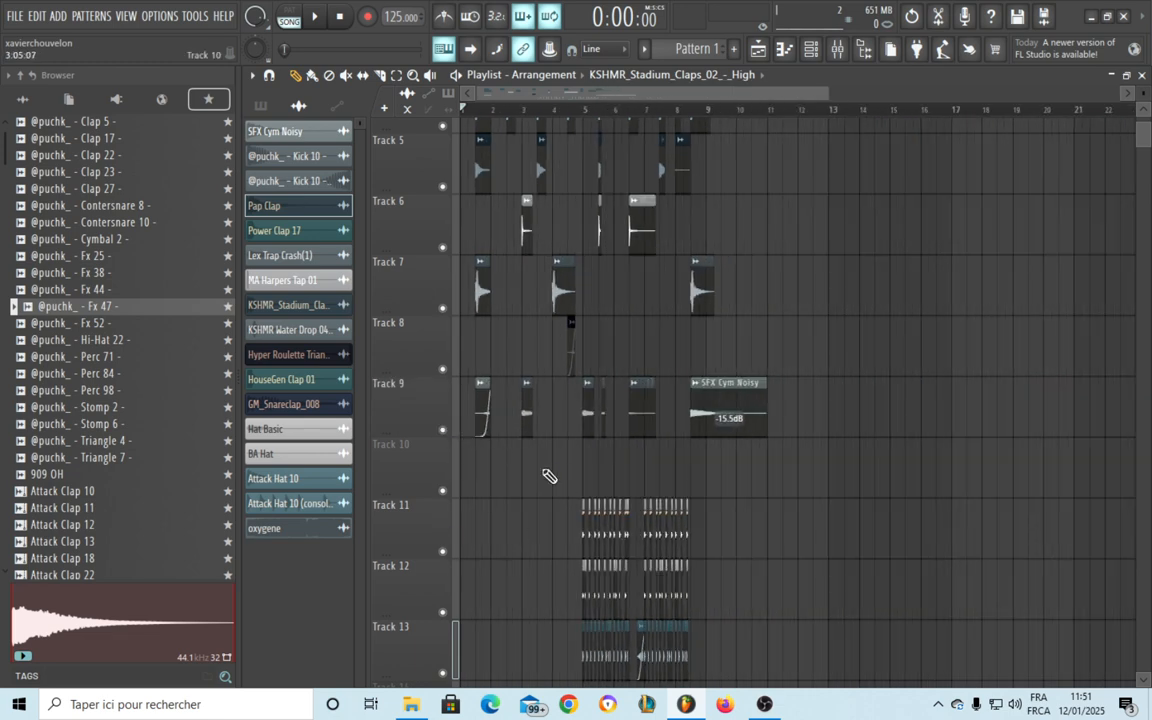
{"action": "scroll", "coordinate": [586, 458], "scroll_direction": "up", "scroll_amount": 3}
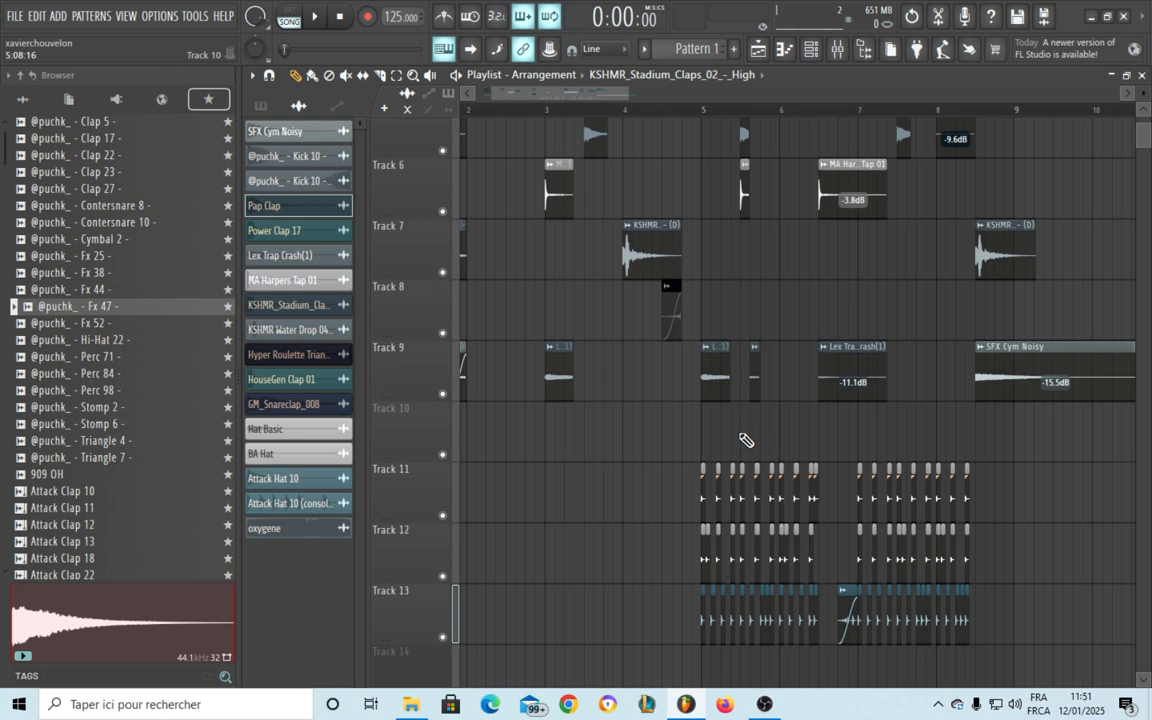
Examine how the tap, water drop and cymbal clips on Tracks 6 to 9 fit around the kick and clap clips
{"action": "left_click_drag", "start_coordinate": [641, 418], "coordinate": [750, 466]}
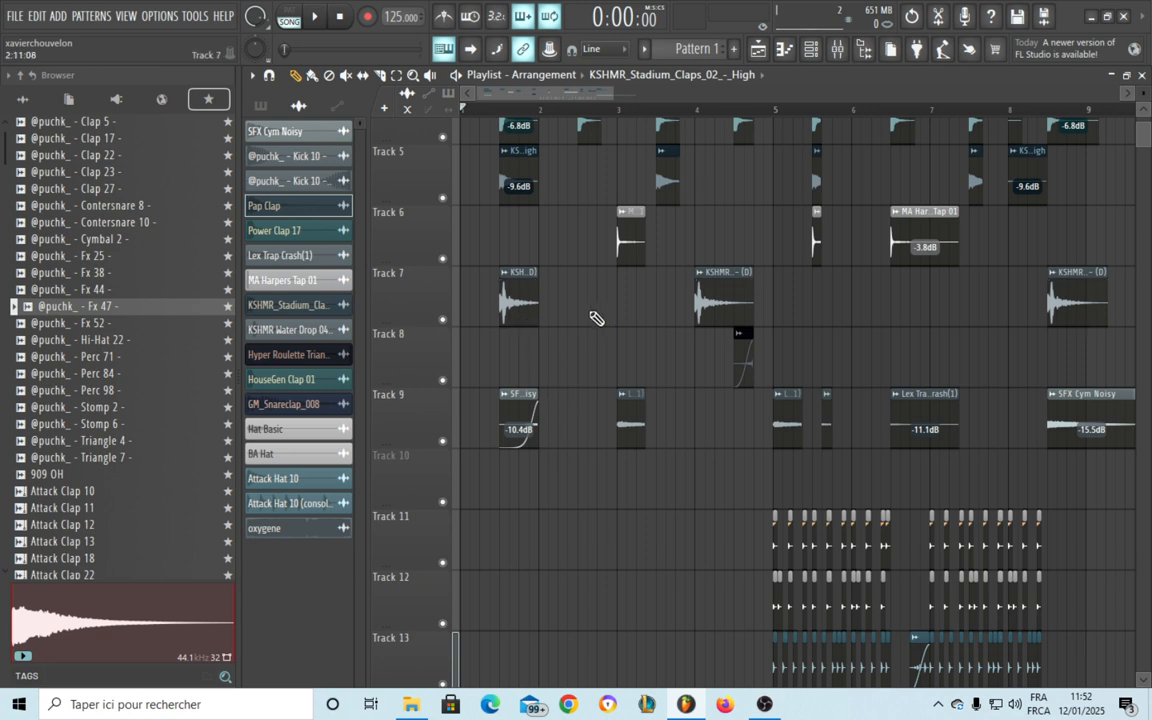
{"action": "scroll", "coordinate": [597, 318], "scroll_direction": "up", "scroll_amount": 2}
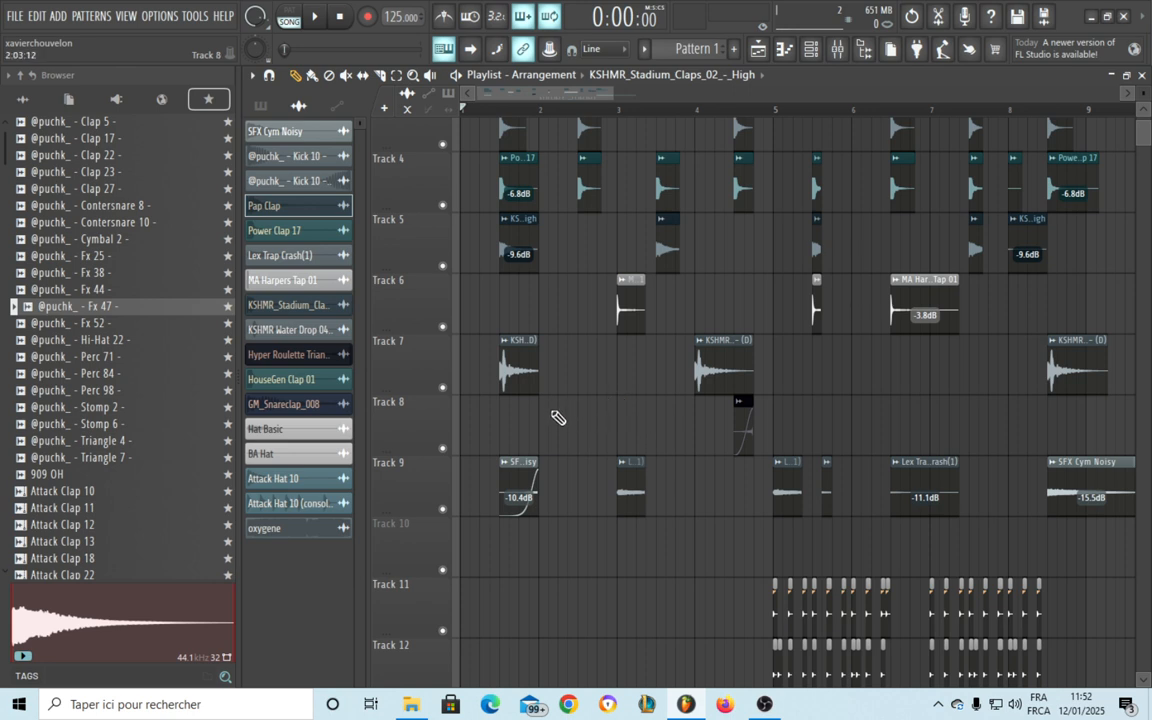
{"action": "scroll", "coordinate": [537, 436], "scroll_direction": "up", "scroll_amount": 3}
{"action": "left_click_drag", "start_coordinate": [655, 435], "coordinate": [737, 423]}
{"action": "left_click_drag", "start_coordinate": [660, 168], "coordinate": [730, 274]}
{"action": "scroll", "coordinate": [748, 304], "scroll_direction": "down", "scroll_amount": 2}
{"action": "scroll", "coordinate": [724, 373], "scroll_direction": "down", "scroll_amount": 3}
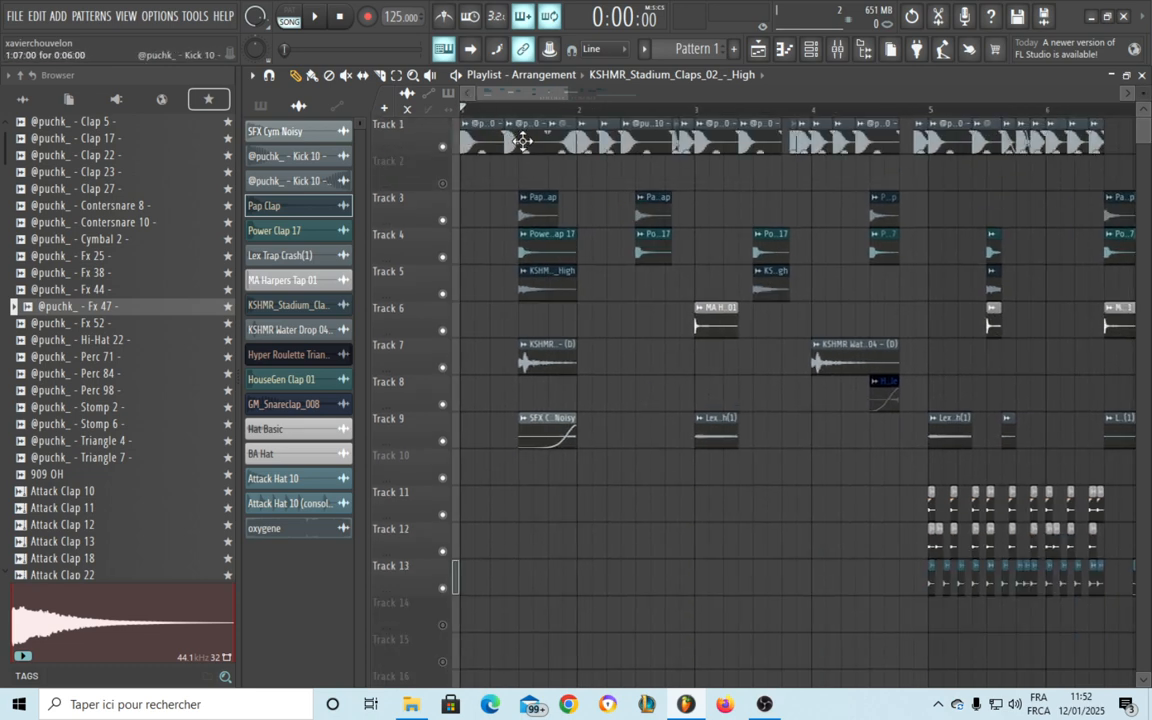
Play the whole arrangement from the start into bar 9, following the transition and cymbal clips, and stop playback
{"action": "key", "text": "space"}
{"action": "scroll", "coordinate": [600, 484], "scroll_direction": "up", "scroll_amount": 3}
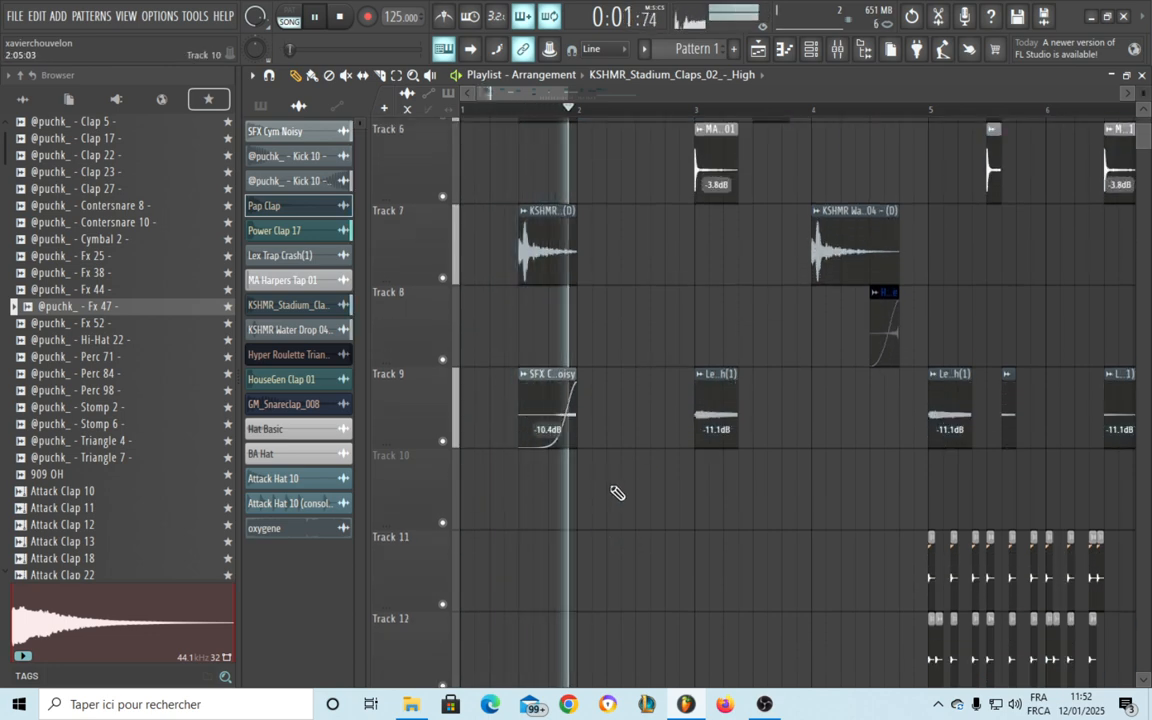
{"action": "left_click_drag", "start_coordinate": [784, 479], "coordinate": [610, 500]}
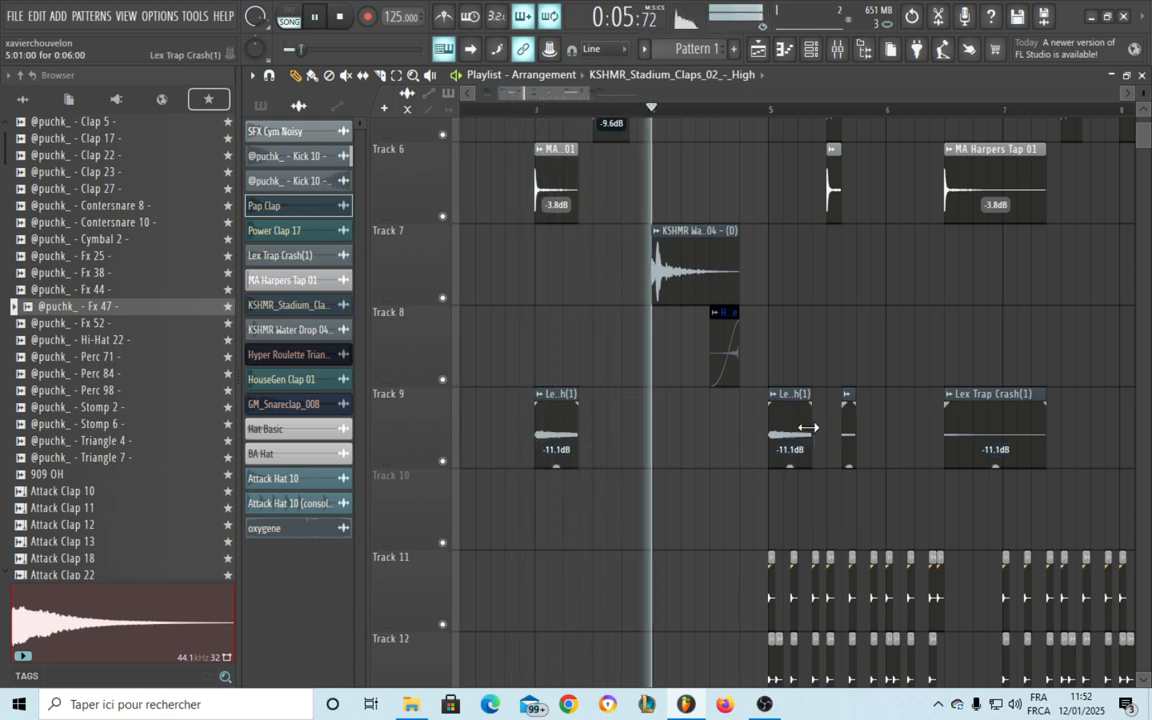
{"action": "mouse_move", "coordinate": [796, 386]}
{"action": "left_mouse_down"}
{"action": "mouse_move", "coordinate": [723, 379]}
{"action": "mouse_move", "coordinate": [733, 386]}
{"action": "mouse_move", "coordinate": [686, 352]}
{"action": "mouse_move", "coordinate": [591, 352]}
{"action": "left_mouse_up"}
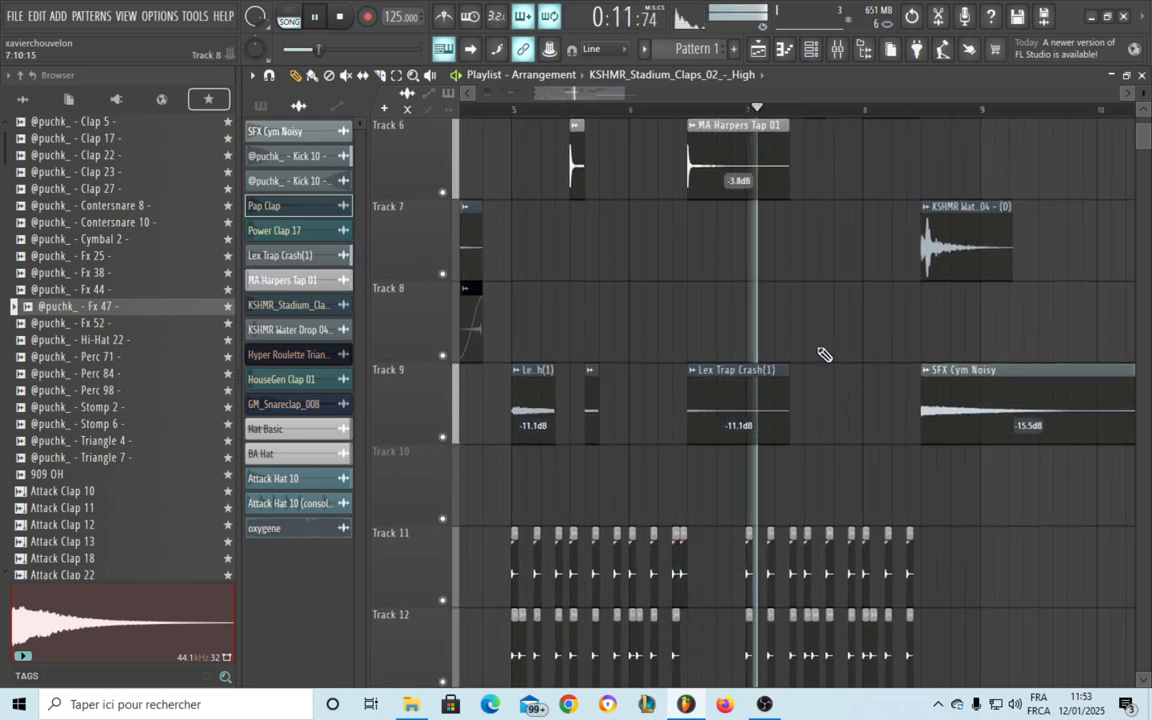
{"action": "left_click_drag", "start_coordinate": [795, 345], "coordinate": [728, 360]}
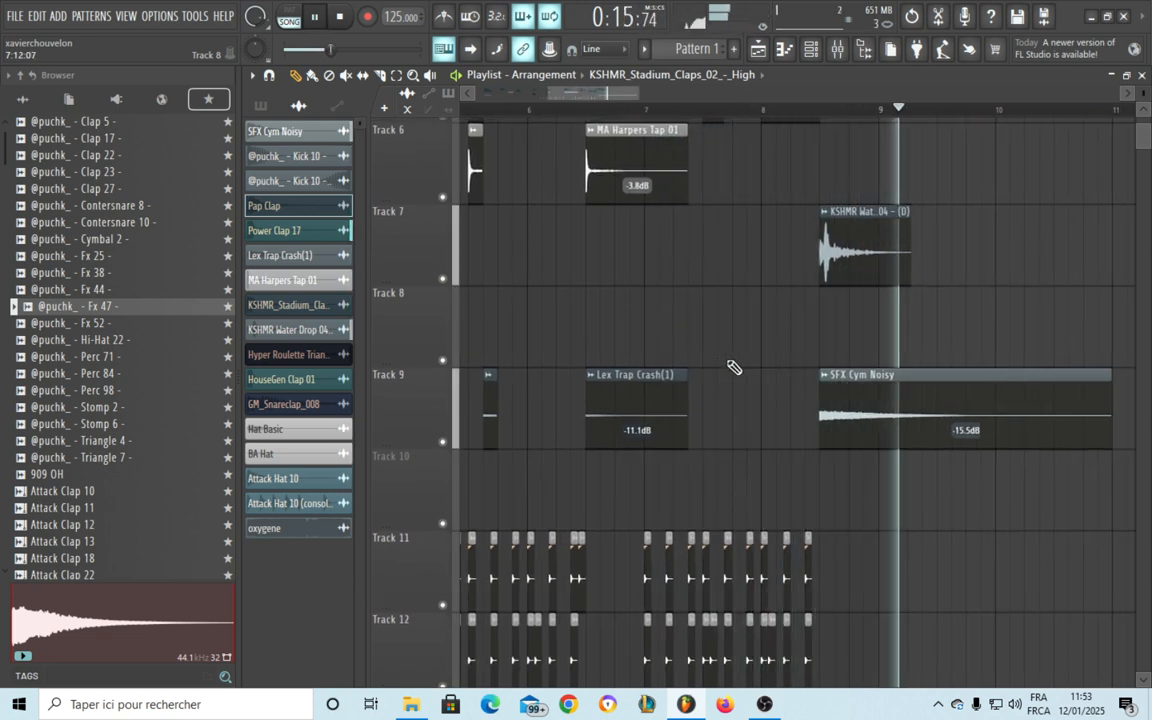
{"action": "key", "text": "space"}
Examine how the Lex Trap Crash(1) clips on Track 9 align with the MA Harpers Tap 01 clips and the hats
{"action": "left_click_drag", "start_coordinate": [729, 361], "coordinate": [850, 351]}
{"action": "scroll", "coordinate": [851, 356], "scroll_direction": "down", "scroll_amount": 3}
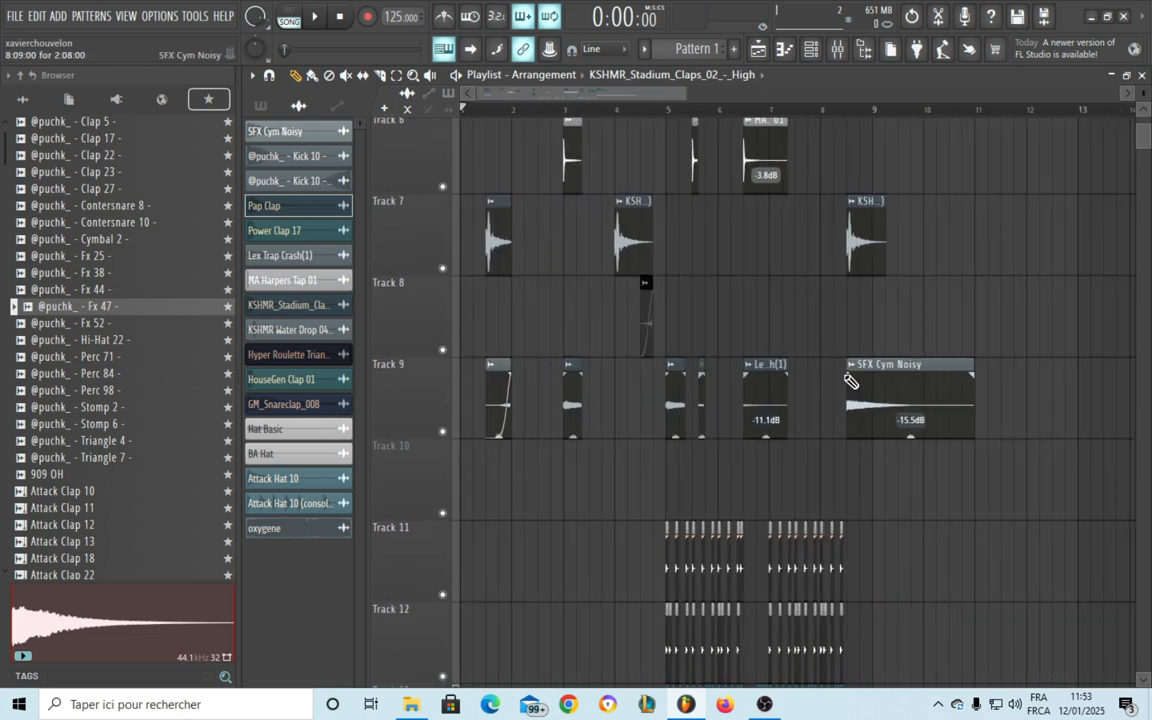
{"action": "scroll", "coordinate": [758, 368], "scroll_direction": "up", "scroll_amount": 3}
{"action": "scroll", "coordinate": [749, 415], "scroll_direction": "up", "scroll_amount": 3}
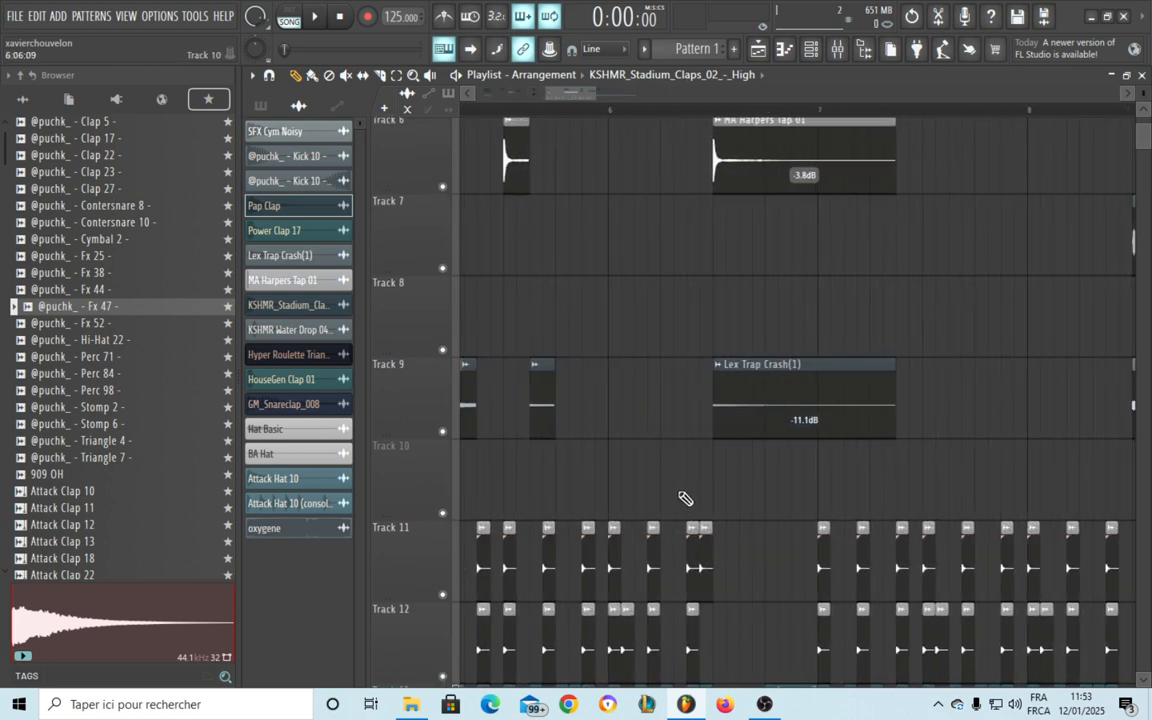
{"action": "left_click_drag", "start_coordinate": [764, 342], "coordinate": [878, 400]}
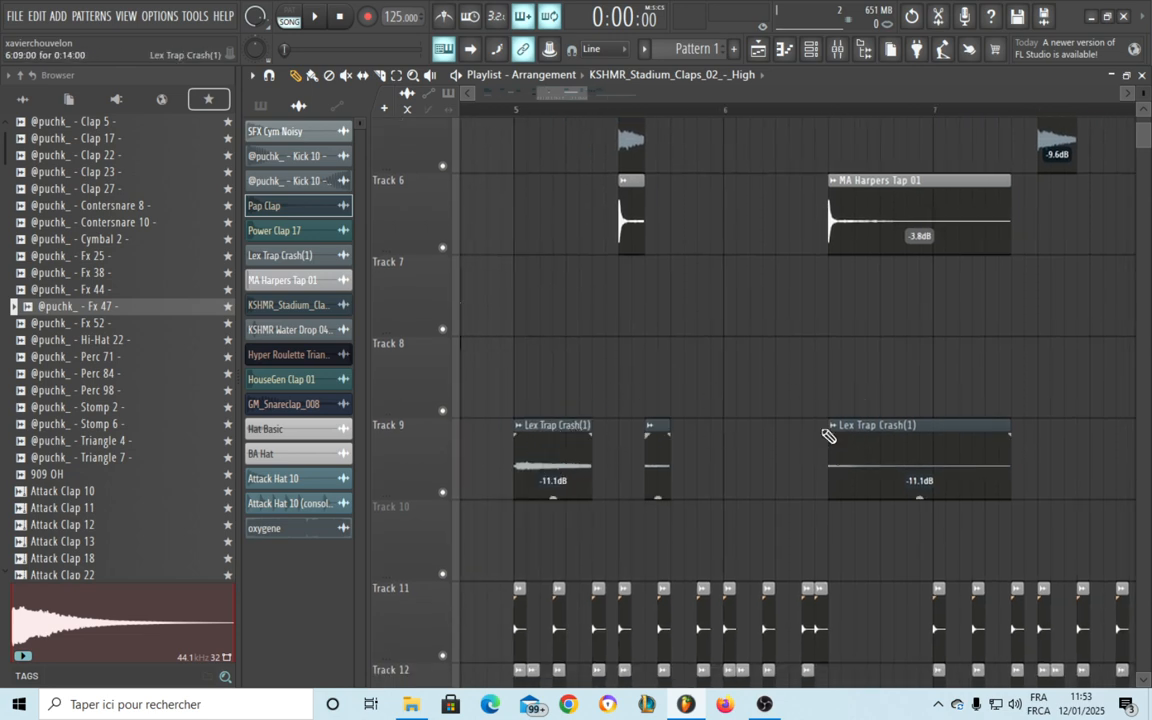
{"action": "scroll", "coordinate": [619, 298], "scroll_direction": "down", "scroll_amount": 2}
{"action": "scroll", "coordinate": [618, 190], "scroll_direction": "down", "scroll_amount": 1}
{"action": "left_click_drag", "start_coordinate": [628, 219], "coordinate": [691, 303]}
{"action": "left_click_drag", "start_coordinate": [560, 358], "coordinate": [812, 395]}
{"action": "scroll", "coordinate": [790, 396], "scroll_direction": "down", "scroll_amount": 3}
{"action": "scroll", "coordinate": [615, 356], "scroll_direction": "up", "scroll_amount": 3}
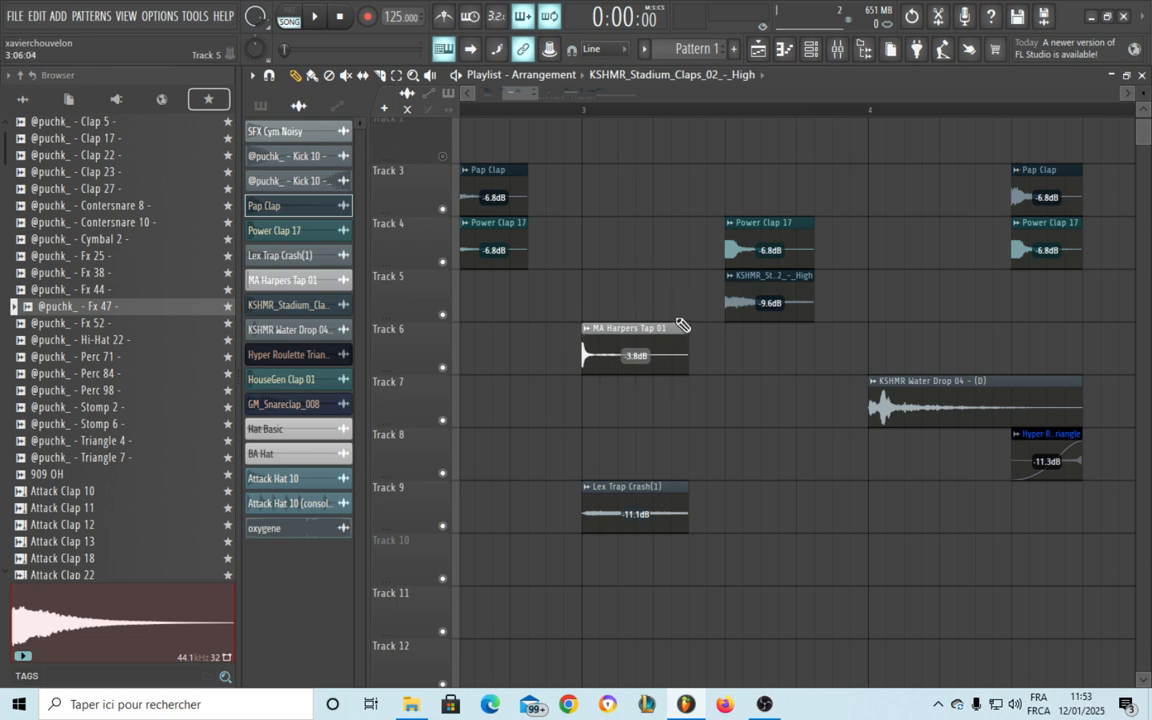
Lengthen the MA Harpers Tap 01 clip at bar 3 to reach the following Power Clap 17, and audition it from just before bar 3
{"action": "left_click", "coordinate": [540, 106]}
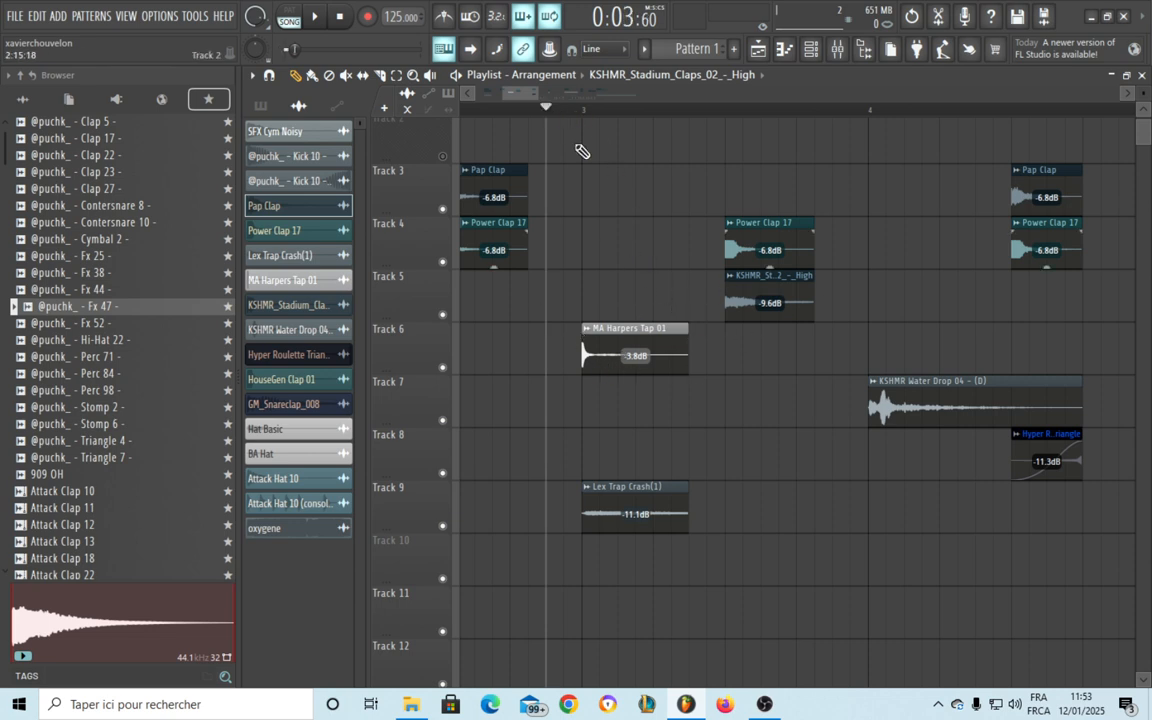
{"action": "left_click", "coordinate": [684, 327]}
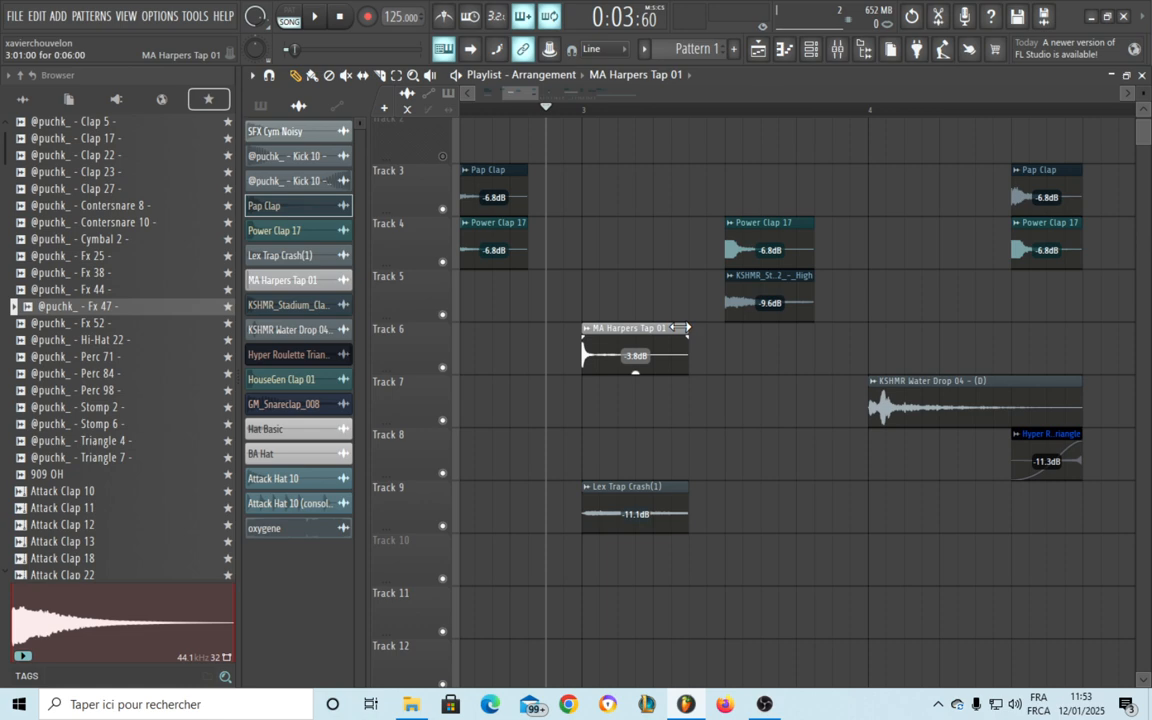
{"action": "left_click_drag", "start_coordinate": [690, 327], "coordinate": [722, 325]}
{"action": "key", "text": "space"}
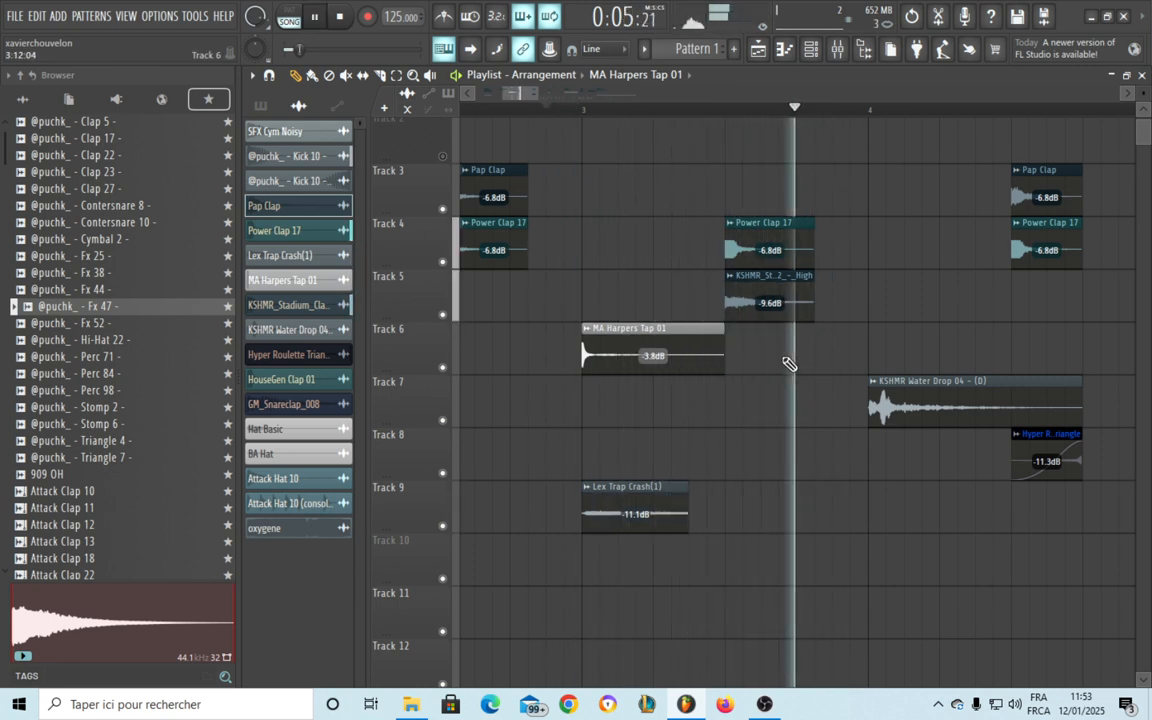
{"action": "key", "text": "space"}
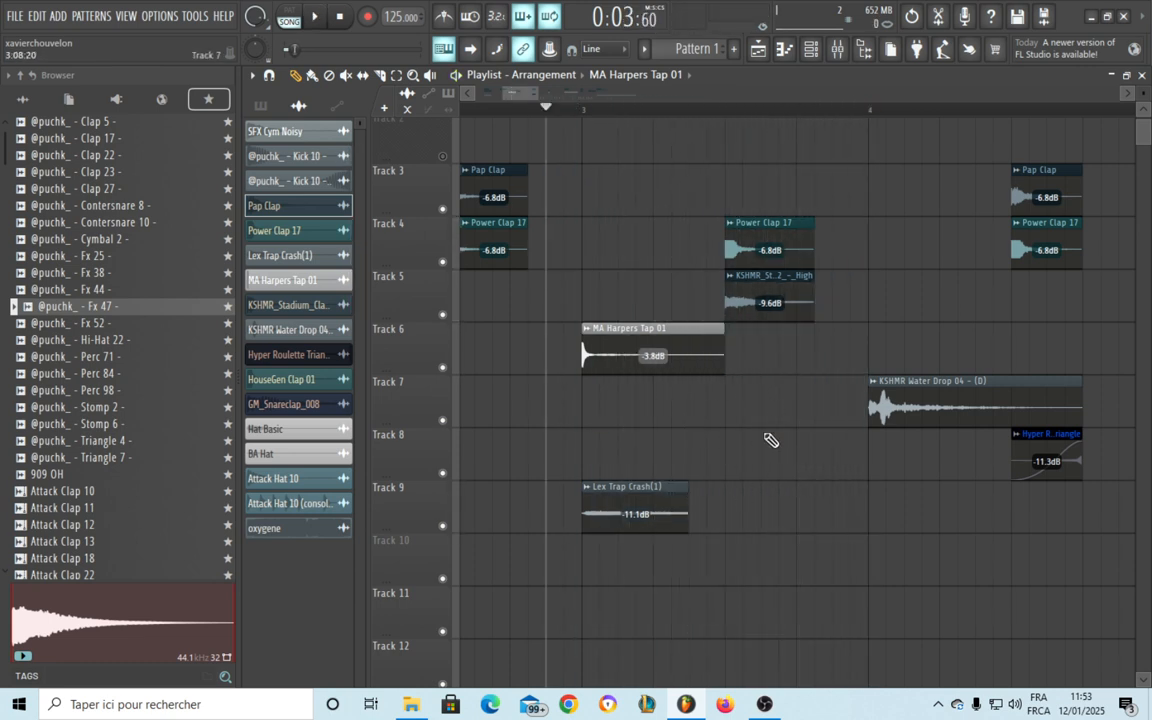
Play all the drum layers from just before bar 3 through bar 8, stop playback, and review the overall track layout
{"action": "scroll", "coordinate": [722, 411], "scroll_direction": "down", "scroll_amount": 6}
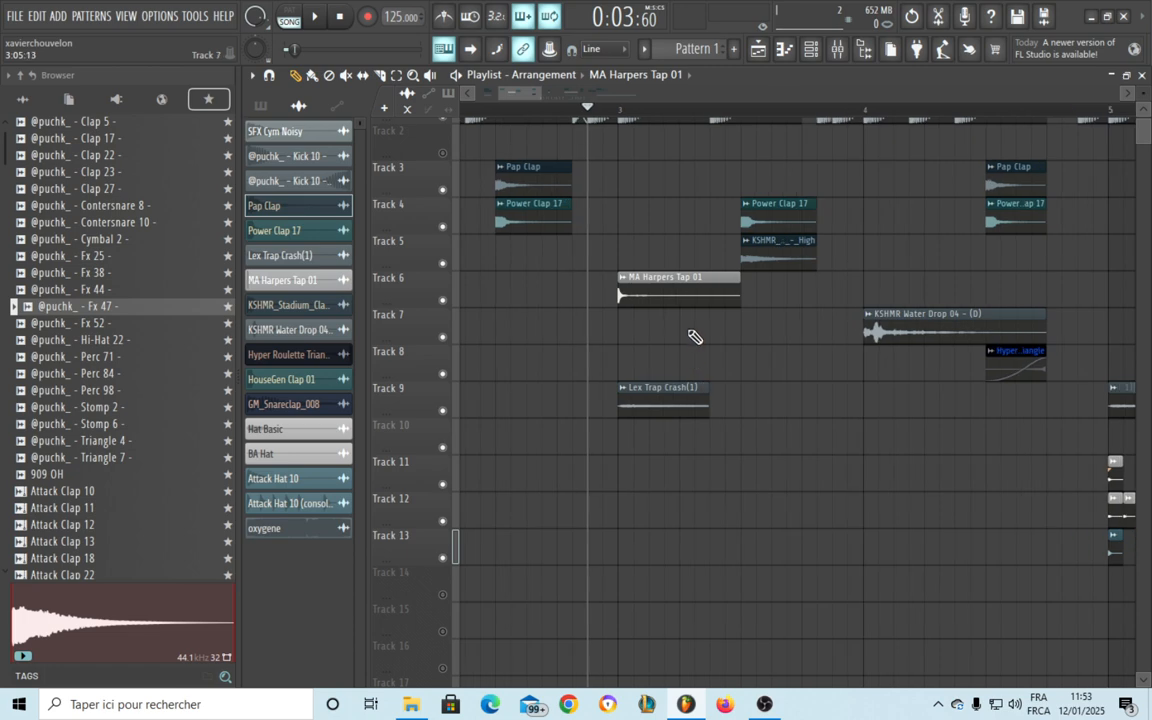
{"action": "scroll", "coordinate": [720, 340], "scroll_direction": "down", "scroll_amount": 6}
{"action": "key", "text": "space"}
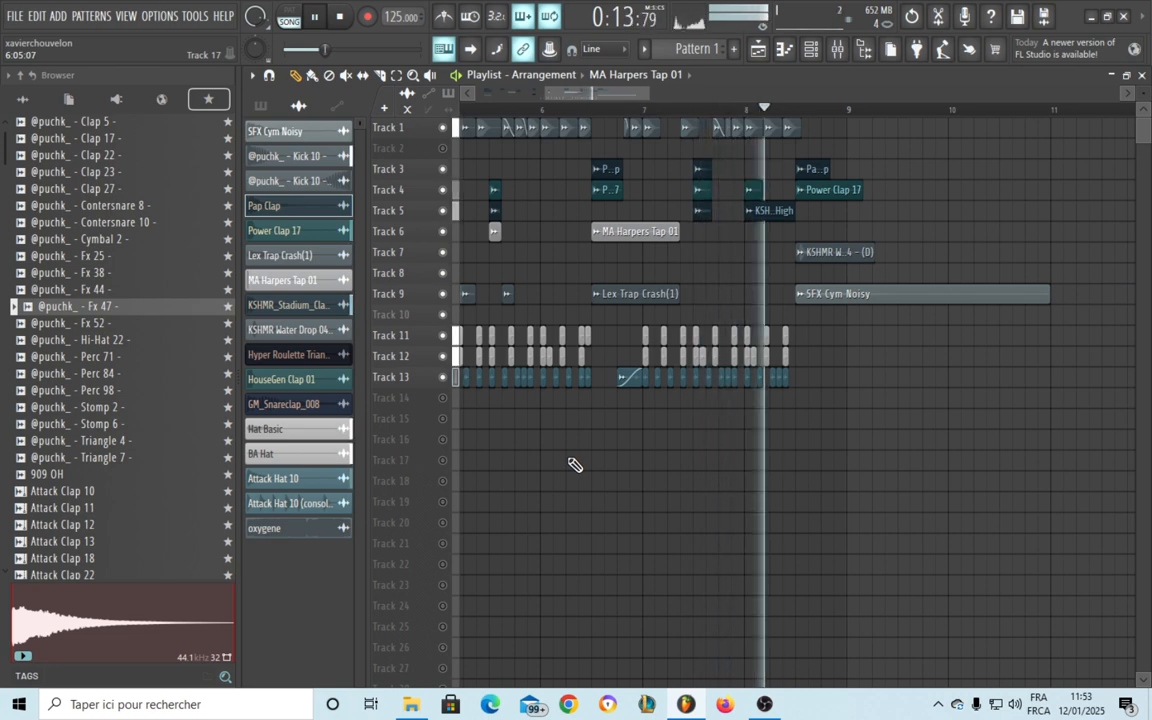
{"action": "key", "text": "space"}
{"action": "scroll", "coordinate": [565, 374], "scroll_direction": "down", "scroll_amount": 3}
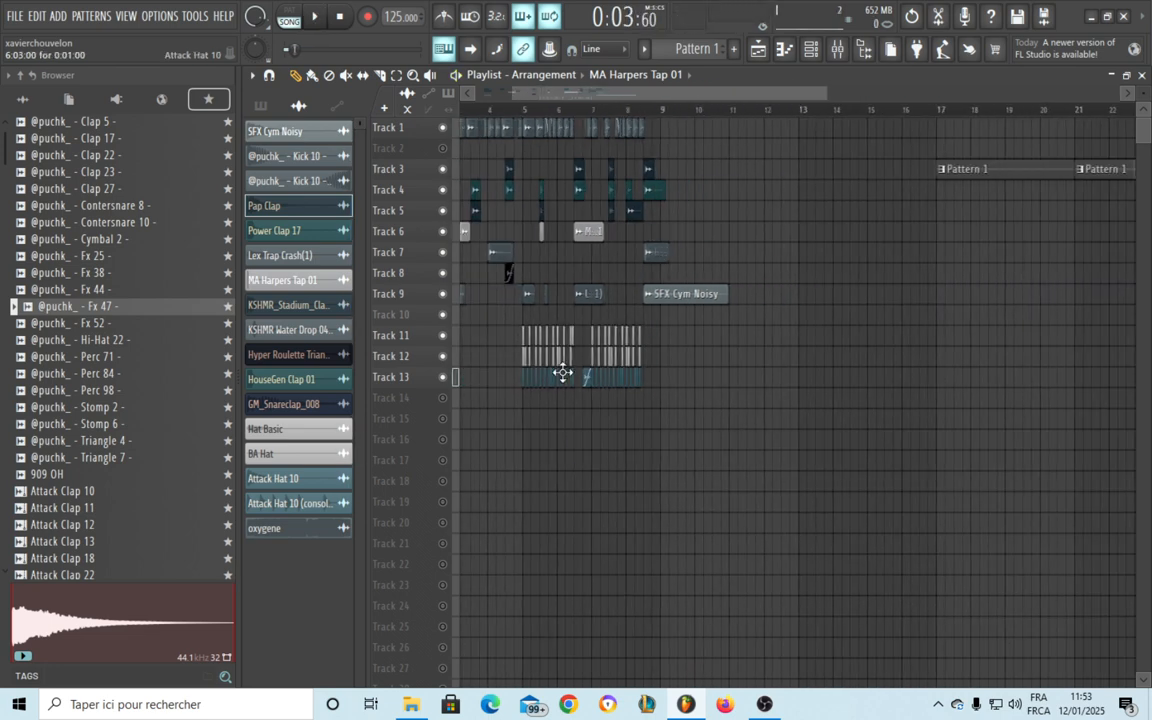
{"action": "scroll", "coordinate": [563, 373], "scroll_direction": "up", "scroll_amount": 5}
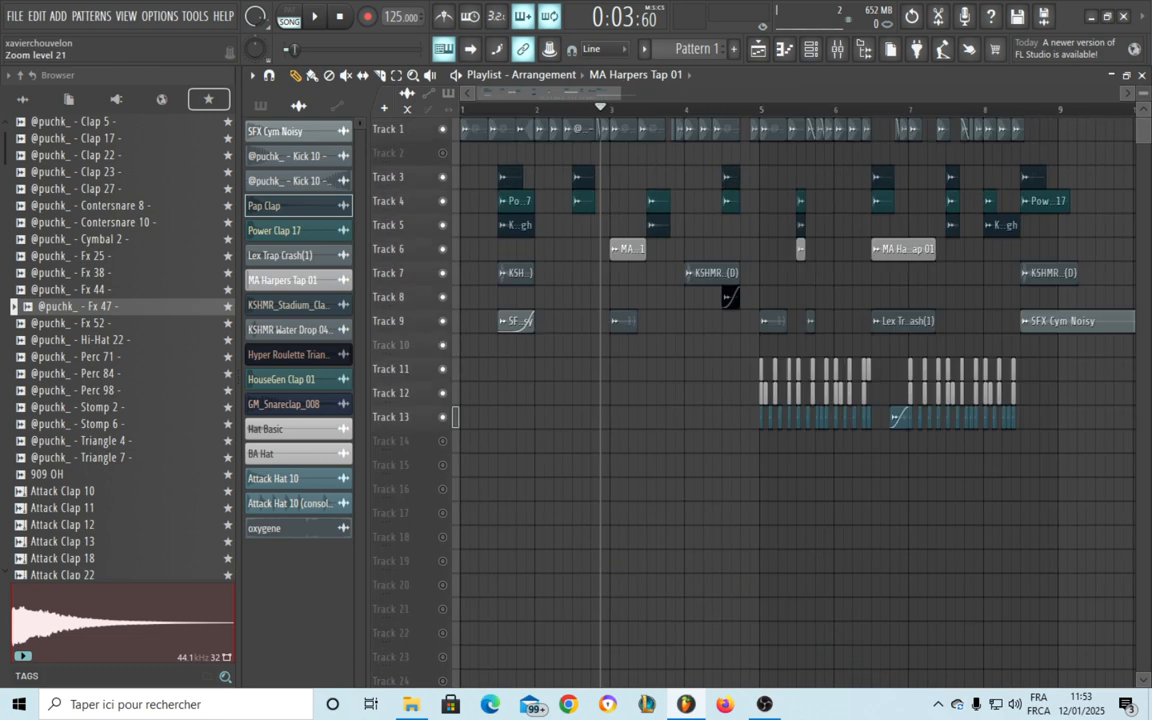
{"action": "scroll", "coordinate": [634, 293], "scroll_direction": "down", "scroll_amount": 3}
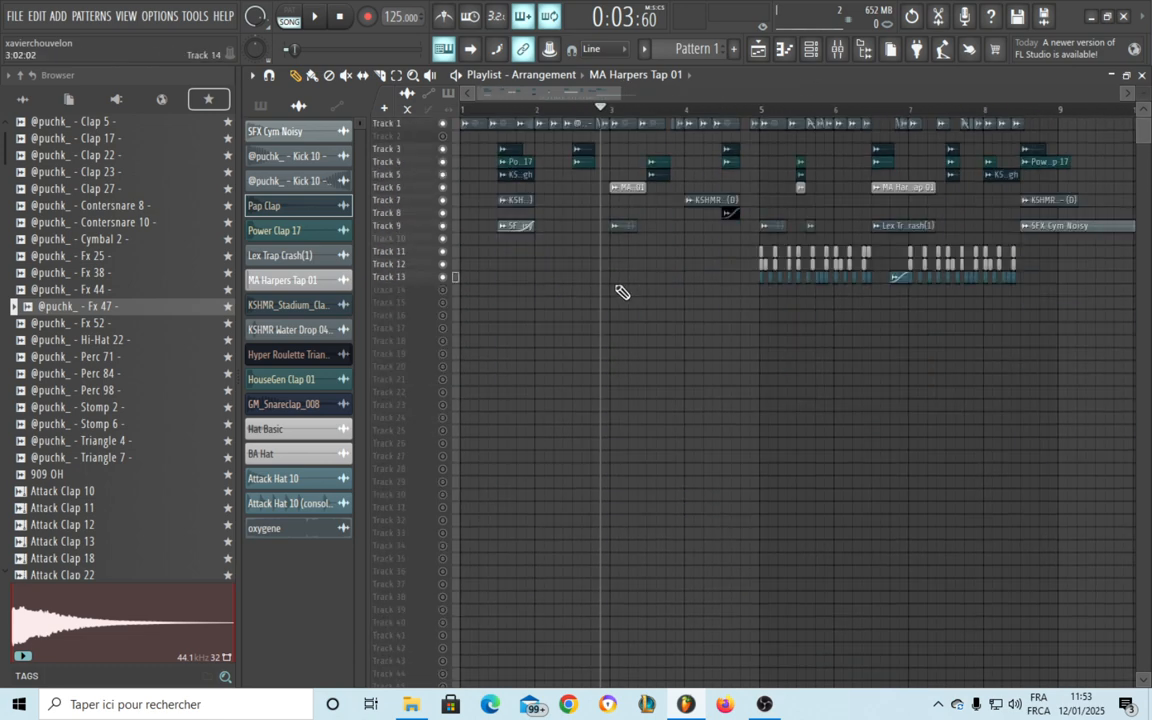
{"action": "scroll", "coordinate": [512, 150], "scroll_direction": "up", "scroll_amount": 3}
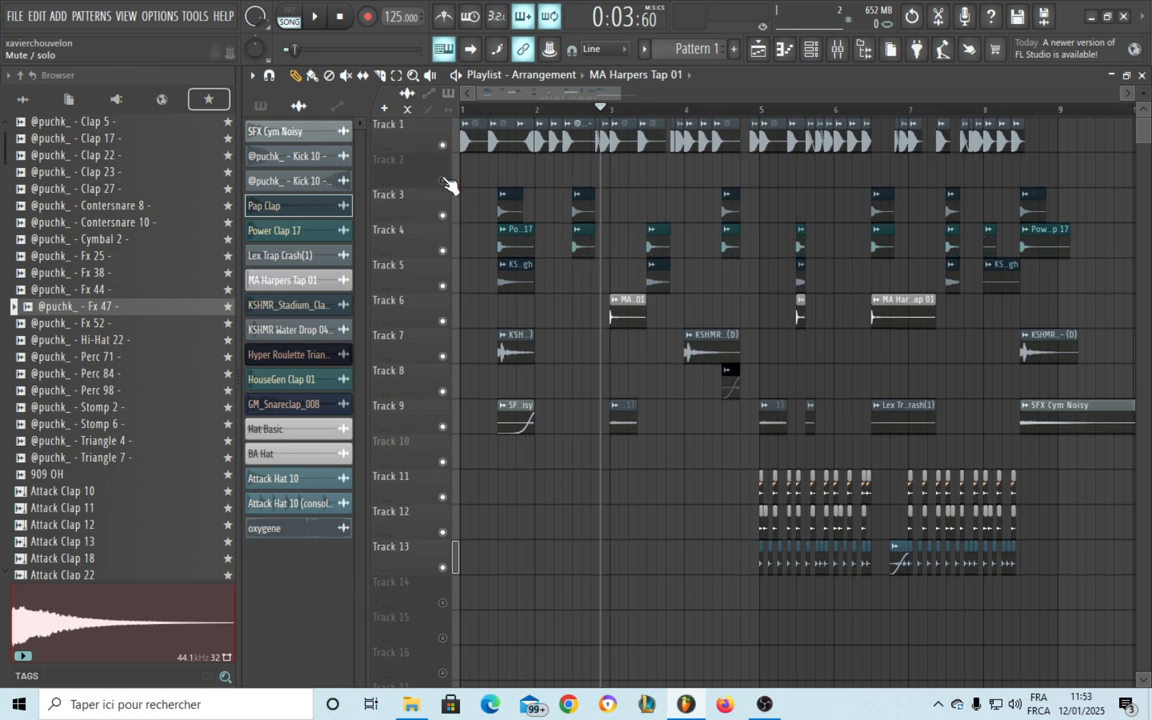
Move both Pattern 1 clips from bar 17 on Track 3 to the start of Track 2
{"action": "scroll", "coordinate": [500, 240], "scroll_direction": "down", "scroll_amount": 4}
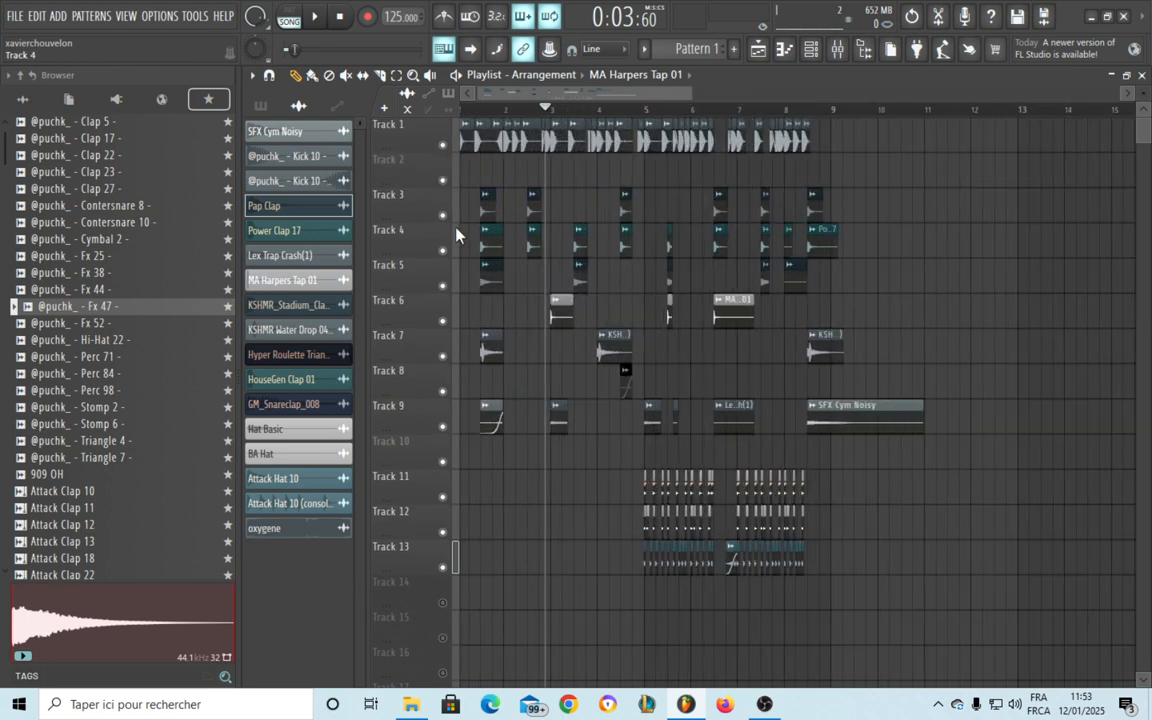
{"action": "scroll", "coordinate": [455, 235], "scroll_direction": "down", "scroll_amount": 4}
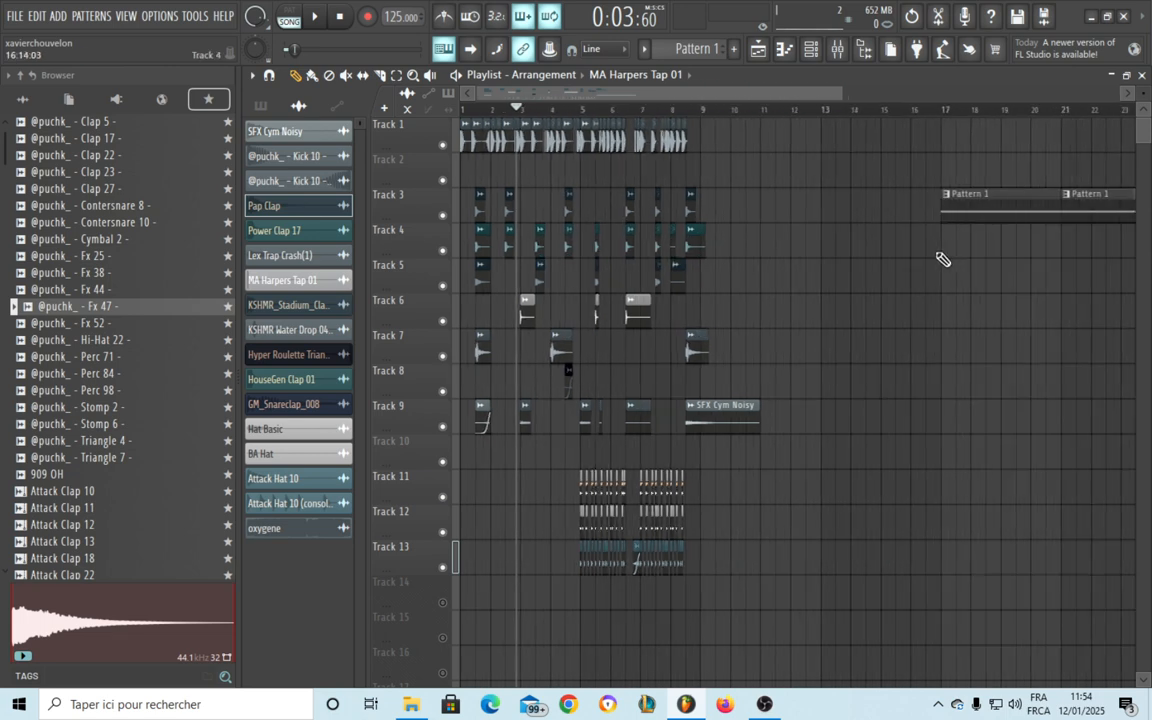
{"action": "left_click_drag", "start_coordinate": [977, 205], "coordinate": [469, 177]}
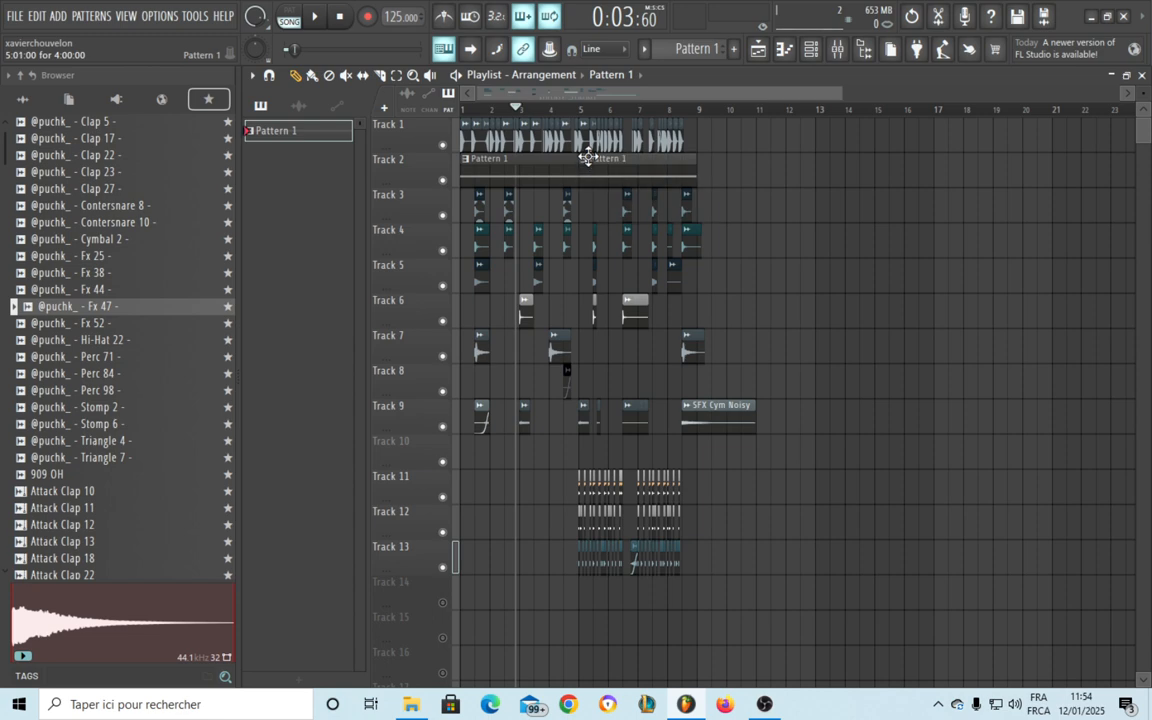
{"action": "scroll", "coordinate": [545, 211], "scroll_direction": "up", "scroll_amount": 2}
{"action": "scroll", "coordinate": [516, 226], "scroll_direction": "up", "scroll_amount": 2}
{"action": "left_click_drag", "start_coordinate": [514, 226], "coordinate": [664, 240]}
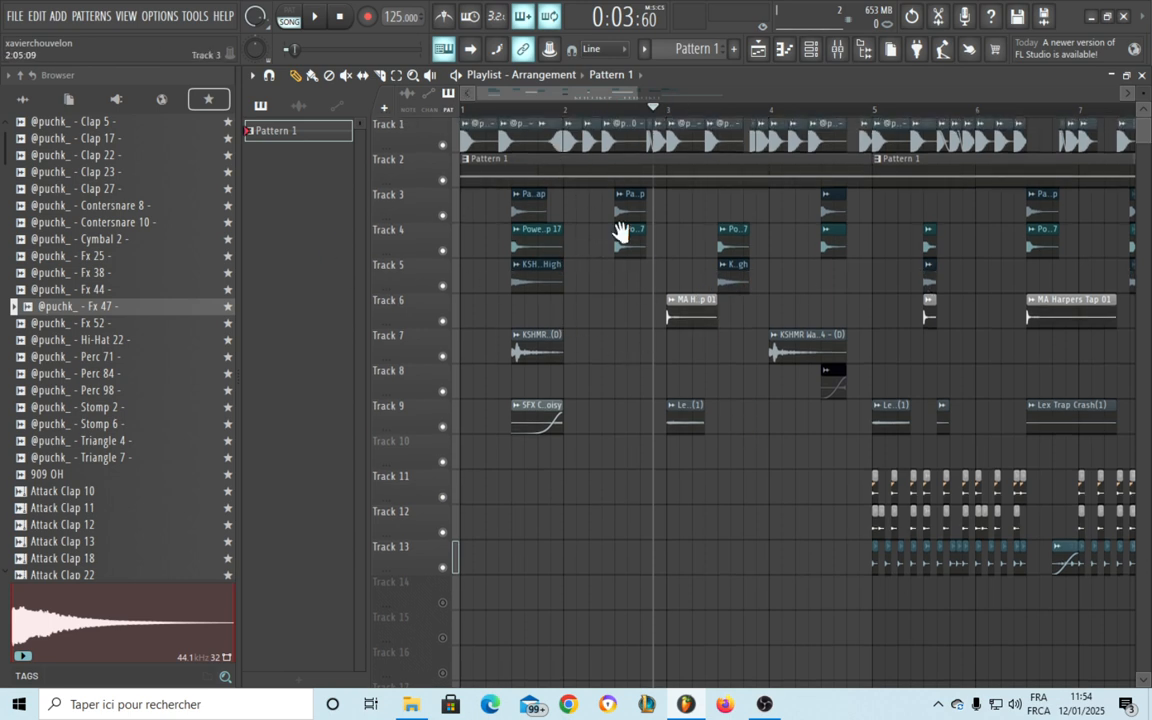
Return the playhead to the start, bring up the Vanish Star FLEX bass and arrange its window beneath the shortened upper playlist tracks
{"action": "left_click", "coordinate": [470, 117]}
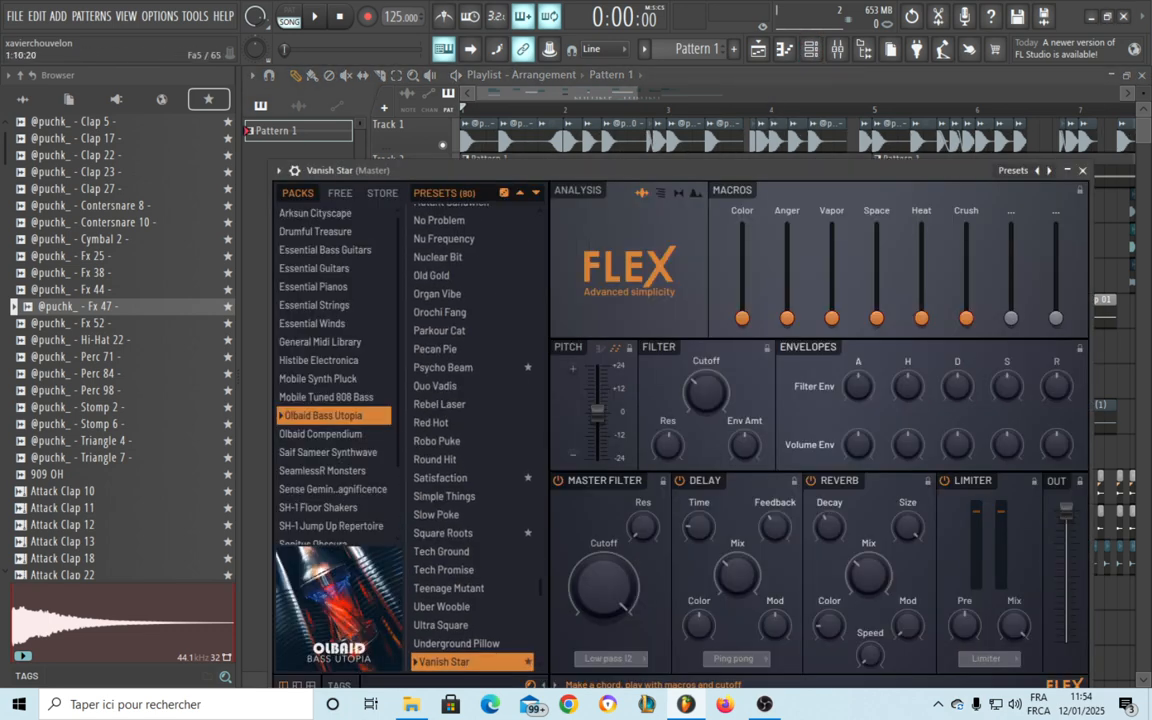
{"action": "mouse_move", "coordinate": [923, 173]}
{"action": "left_mouse_down"}
{"action": "mouse_move", "coordinate": [953, 296]}
{"action": "mouse_move", "coordinate": [929, 257]}
{"action": "mouse_move", "coordinate": [921, 178]}
{"action": "left_mouse_up"}
{"action": "scroll", "coordinate": [920, 178], "scroll_direction": "down", "scroll_amount": 3}
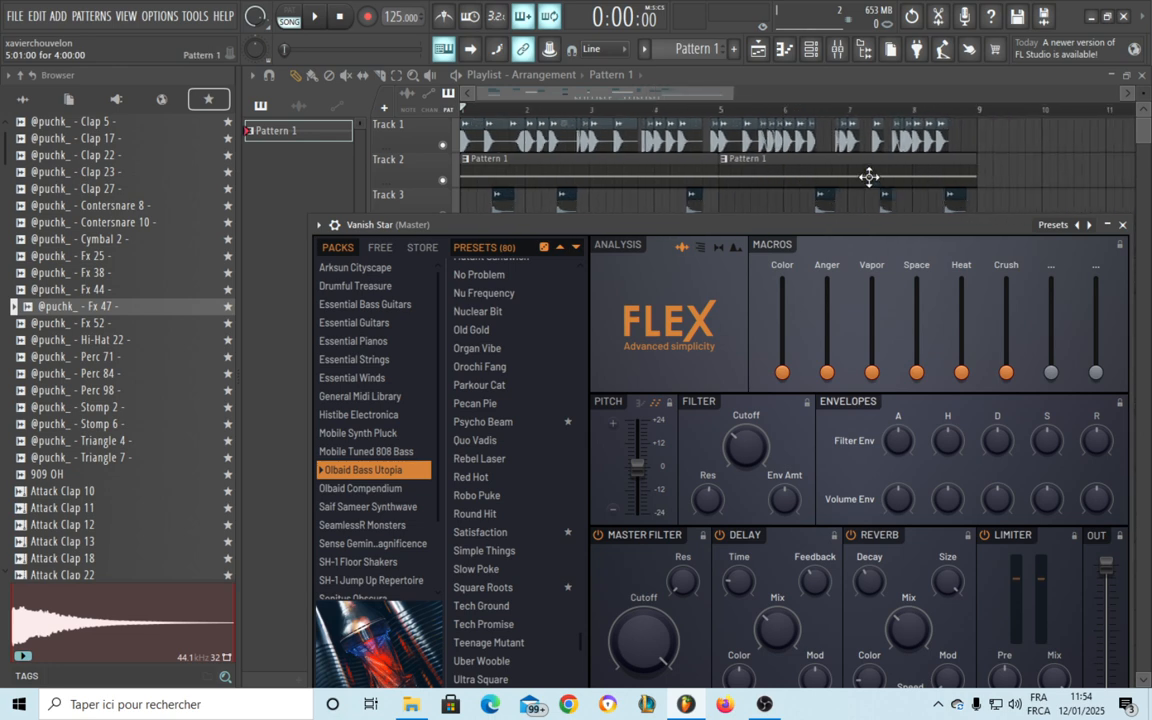
{"action": "left_click_drag", "start_coordinate": [1143, 93], "coordinate": [1143, 125]}
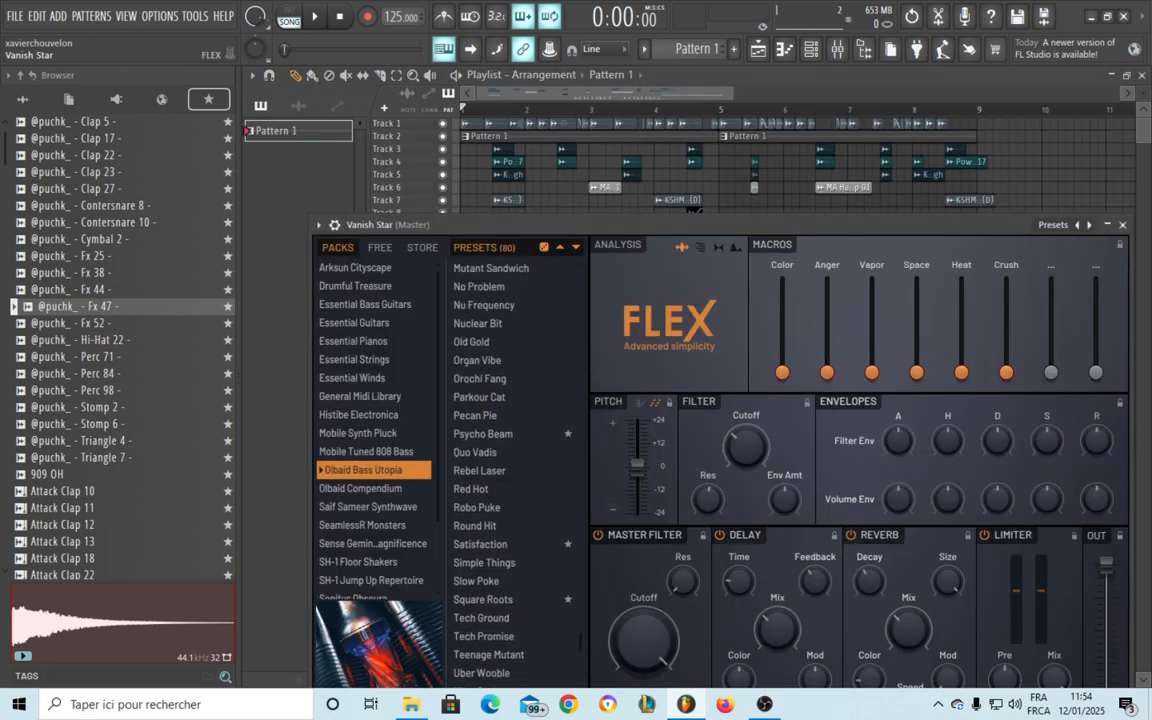
Play the drums with the Pattern 1 bass, adjusting the FLEX filter cutoff to 35%, stop playback and close the FLEX window
{"action": "key", "text": "space"}
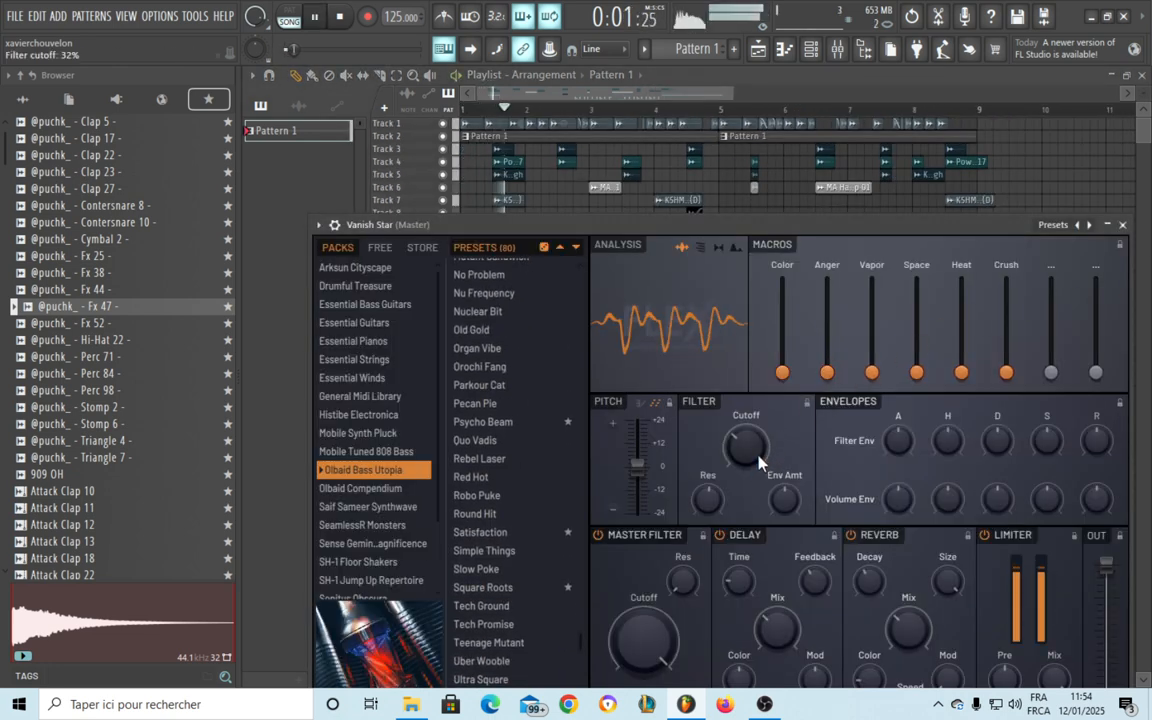
{"action": "mouse_move", "coordinate": [757, 460]}
{"action": "left_mouse_down"}
{"action": "mouse_move", "coordinate": [757, 390]}
{"action": "mouse_move", "coordinate": [757, 466]}
{"action": "mouse_move", "coordinate": [757, 437]}
{"action": "left_mouse_up"}
{"action": "key", "text": "space"}
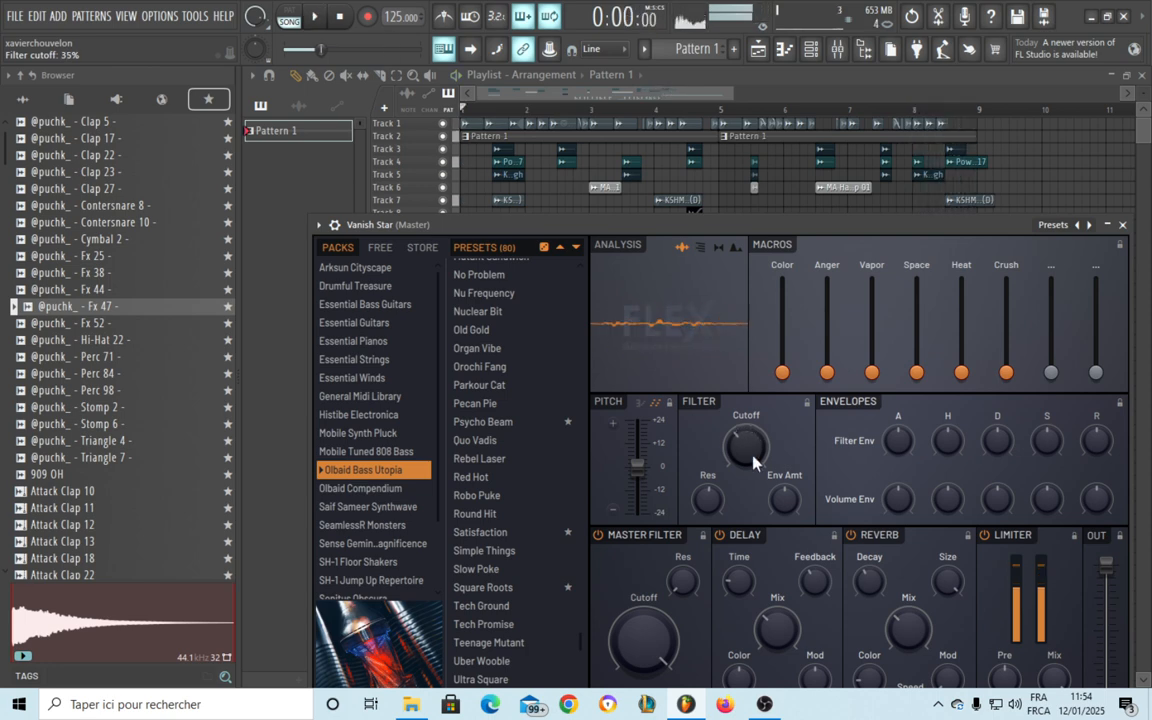
{"action": "left_click", "coordinate": [1124, 225]}
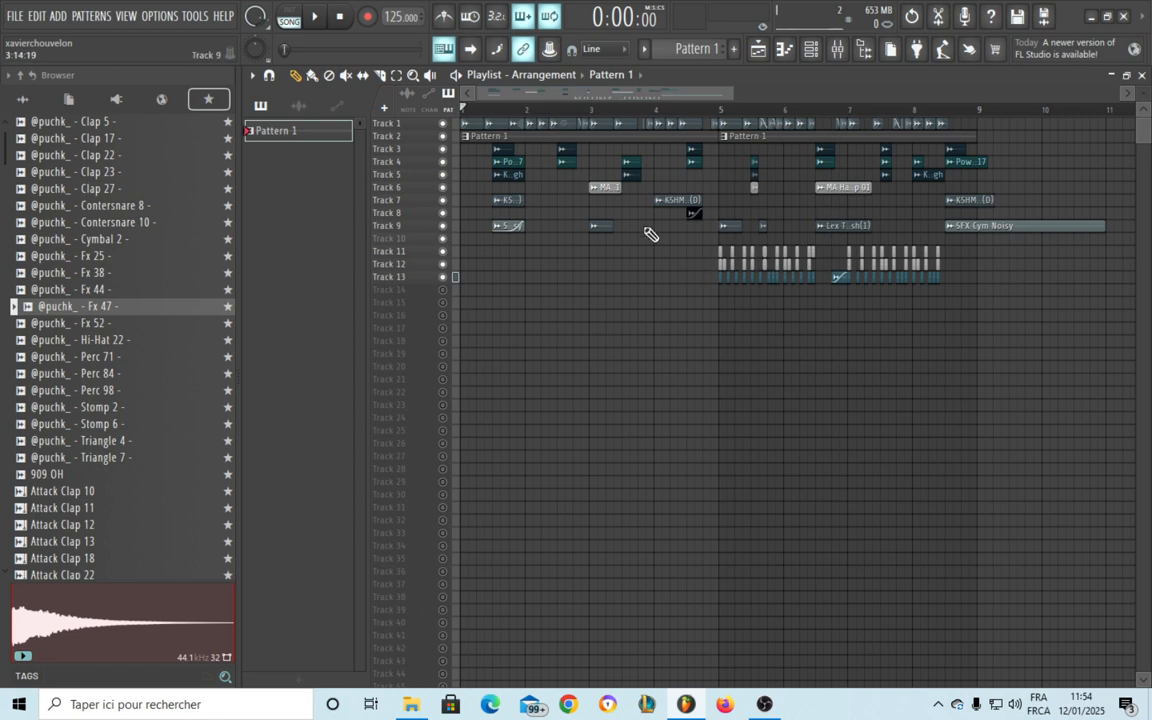
Examine how the clap, tap and cymbal clips are layered over the Pattern 1 bass and the kicks from bar 1 onward
{"action": "scroll", "coordinate": [602, 151], "scroll_direction": "up", "scroll_amount": 3}
{"action": "scroll", "coordinate": [604, 154], "scroll_direction": "up", "scroll_amount": 4}
{"action": "left_click_drag", "start_coordinate": [638, 204], "coordinate": [727, 262]}
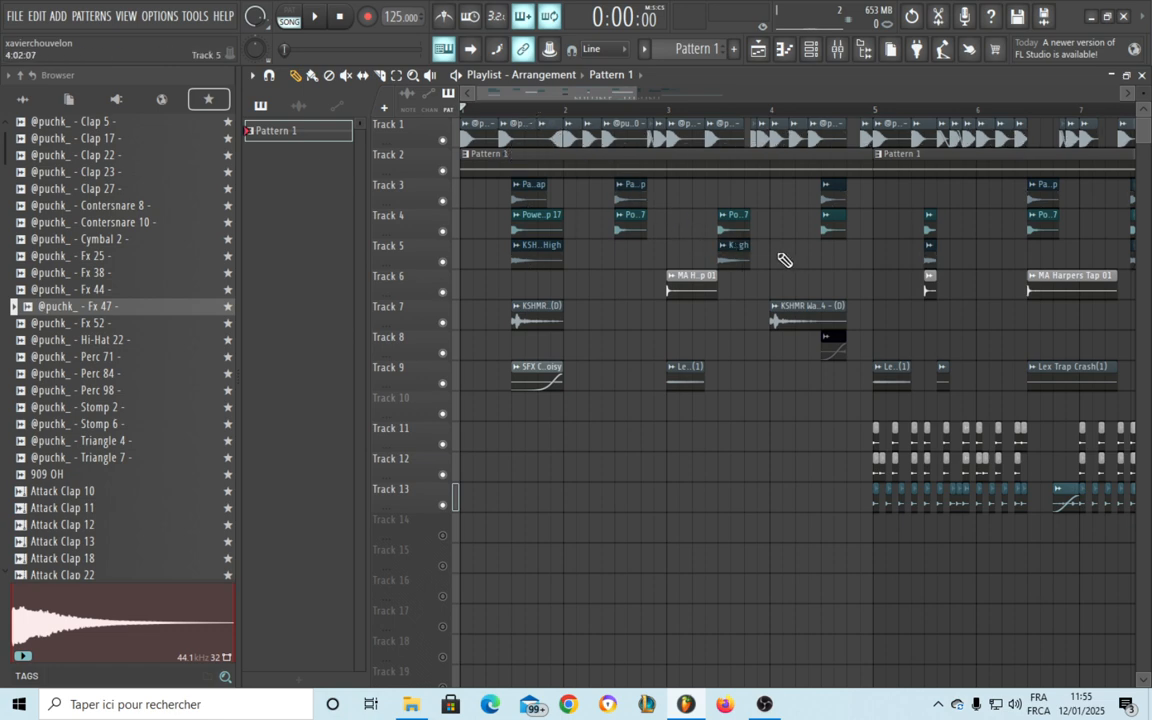
{"action": "scroll", "coordinate": [773, 240], "scroll_direction": "up", "scroll_amount": 3}
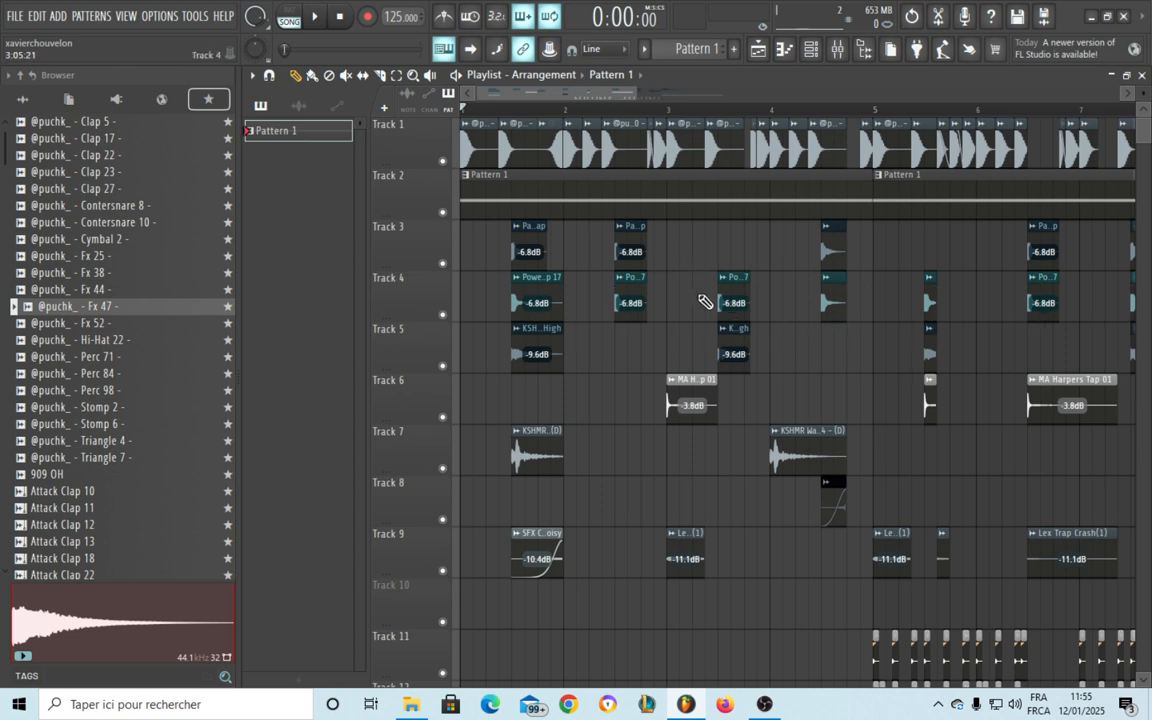
{"action": "scroll", "coordinate": [695, 312], "scroll_direction": "right", "scroll_amount": 3}
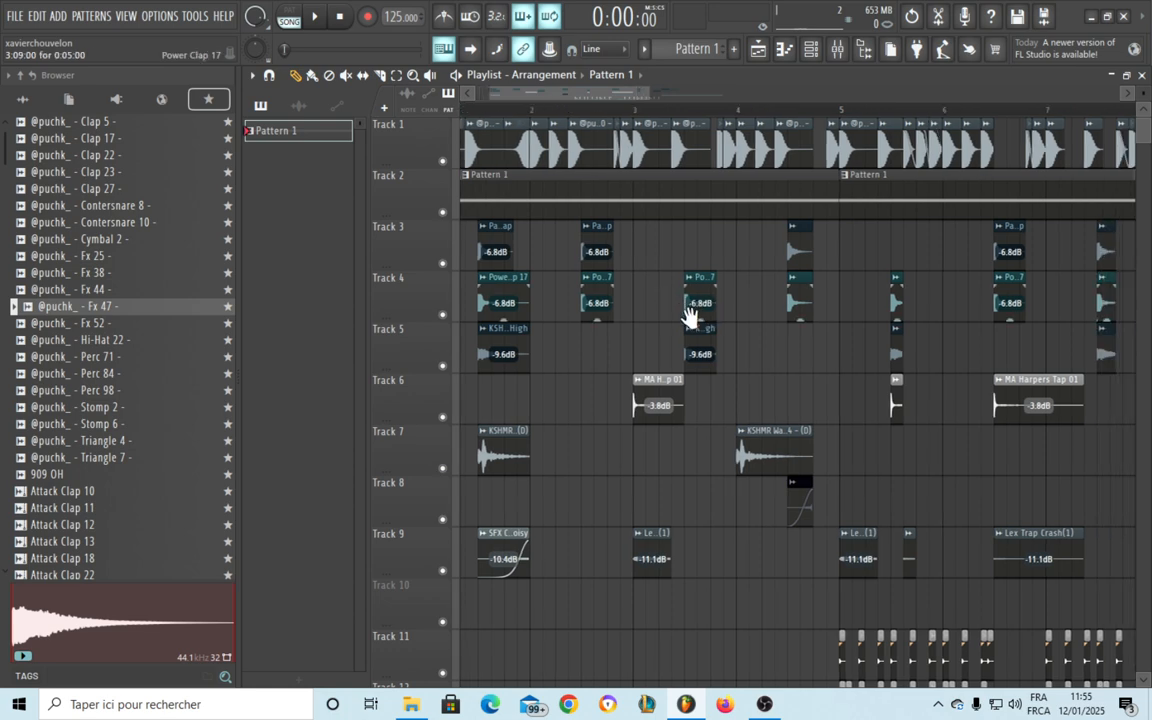
{"action": "scroll", "coordinate": [760, 325], "scroll_direction": "down", "scroll_amount": 3}
{"action": "scroll", "coordinate": [772, 300], "scroll_direction": "down", "scroll_amount": 4}
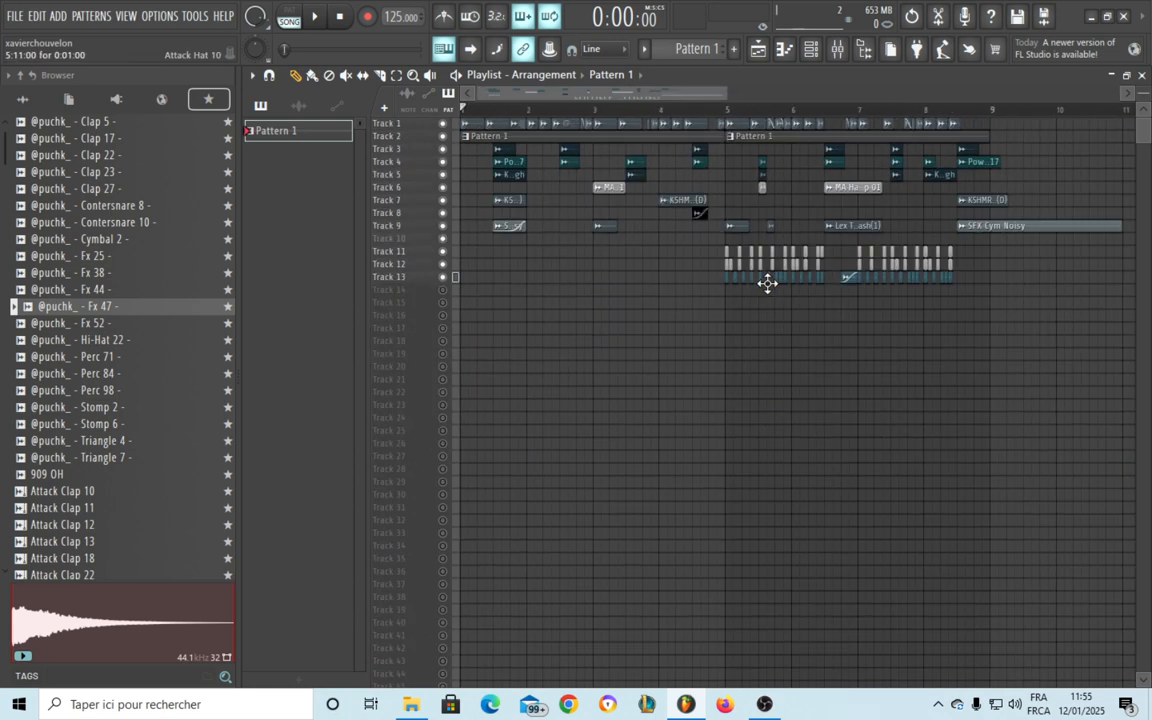
Inspect the kick, Pap Clap, Power Clap 17 and MA Harpers Tap 01 clip placements in bars 1 to 5 up close
{"action": "scroll", "coordinate": [766, 280], "scroll_direction": "up", "scroll_amount": 3}
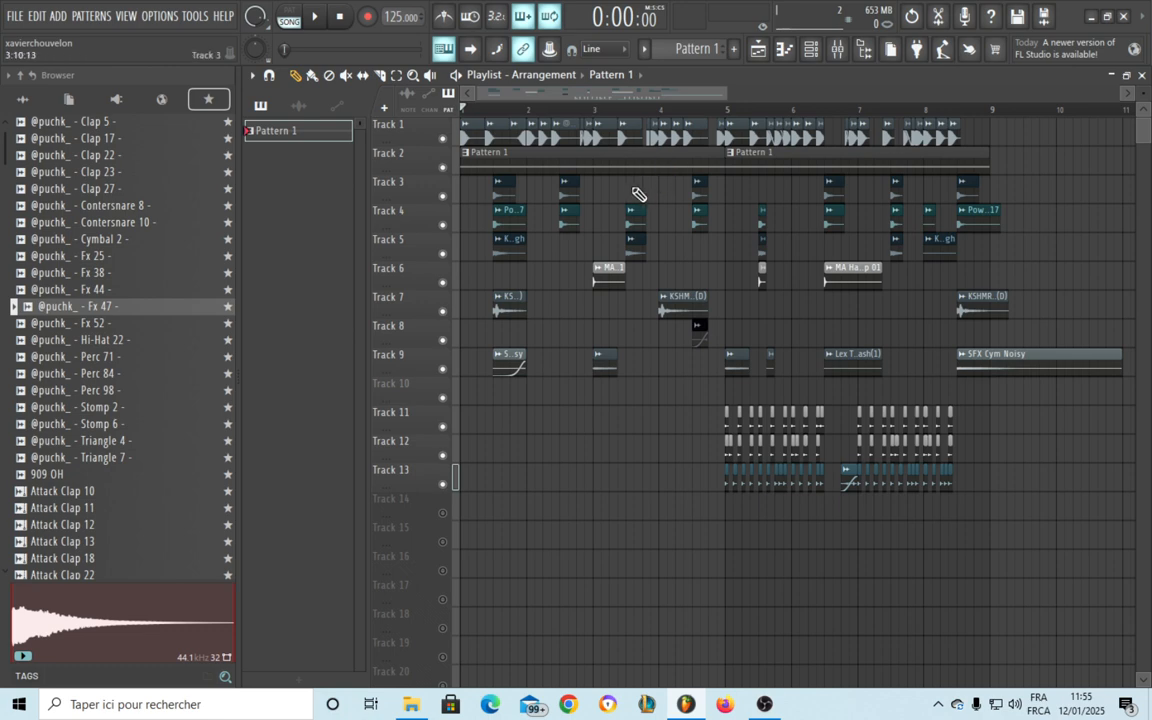
{"action": "scroll", "coordinate": [580, 108], "scroll_direction": "up", "scroll_amount": 4}
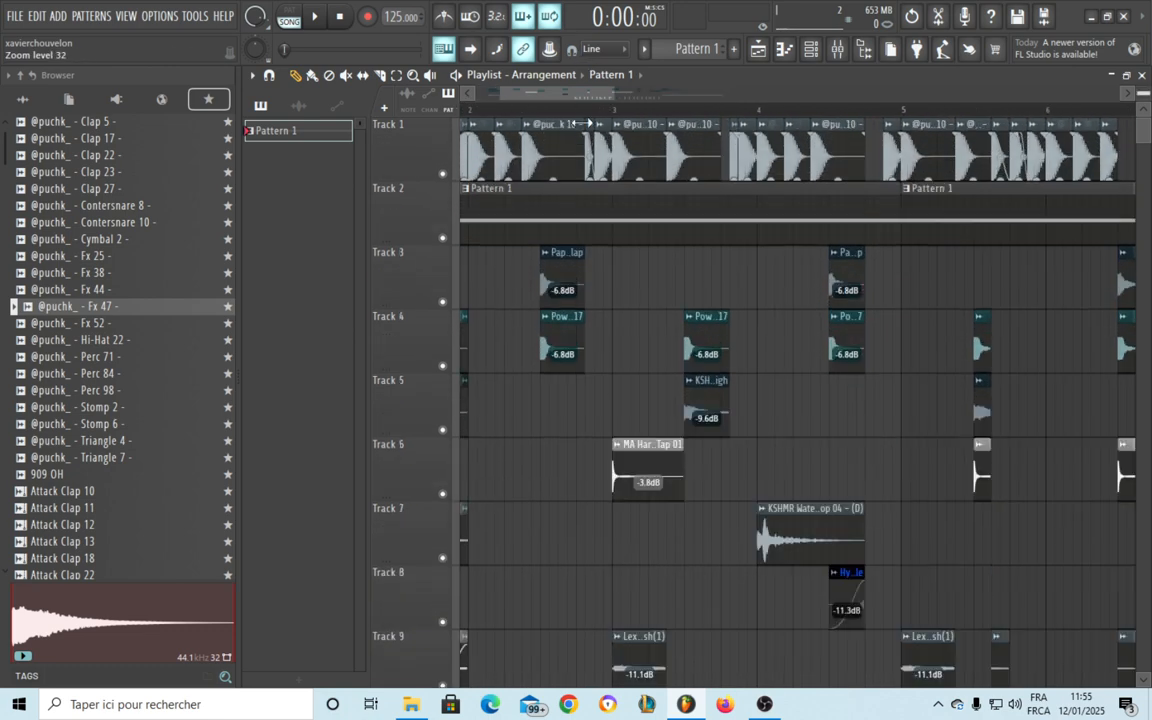
{"action": "left_click_drag", "start_coordinate": [589, 121], "coordinate": [874, 283]}
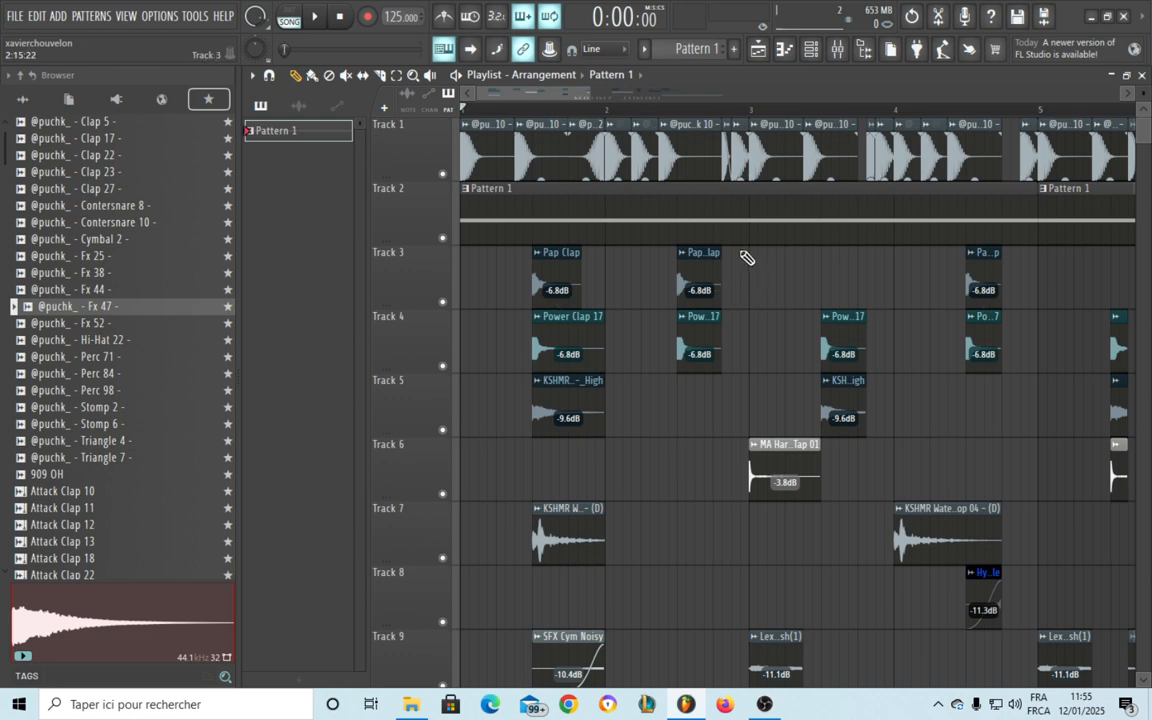
{"action": "scroll", "coordinate": [743, 257], "scroll_direction": "down", "scroll_amount": 3}
{"action": "scroll", "coordinate": [506, 265], "scroll_direction": "up", "scroll_amount": 3}
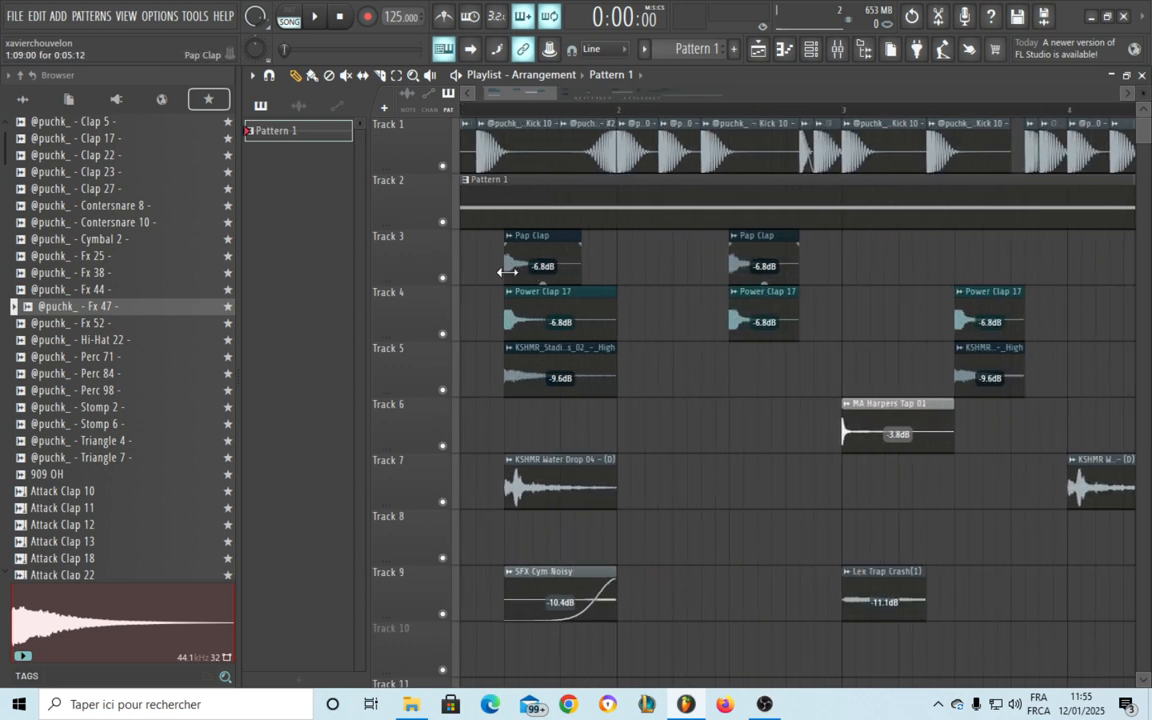
{"action": "scroll", "coordinate": [506, 265], "scroll_direction": "down", "scroll_amount": 4}
{"action": "scroll", "coordinate": [706, 184], "scroll_direction": "up", "scroll_amount": 3}
{"action": "scroll", "coordinate": [746, 288], "scroll_direction": "down", "scroll_amount": 6}
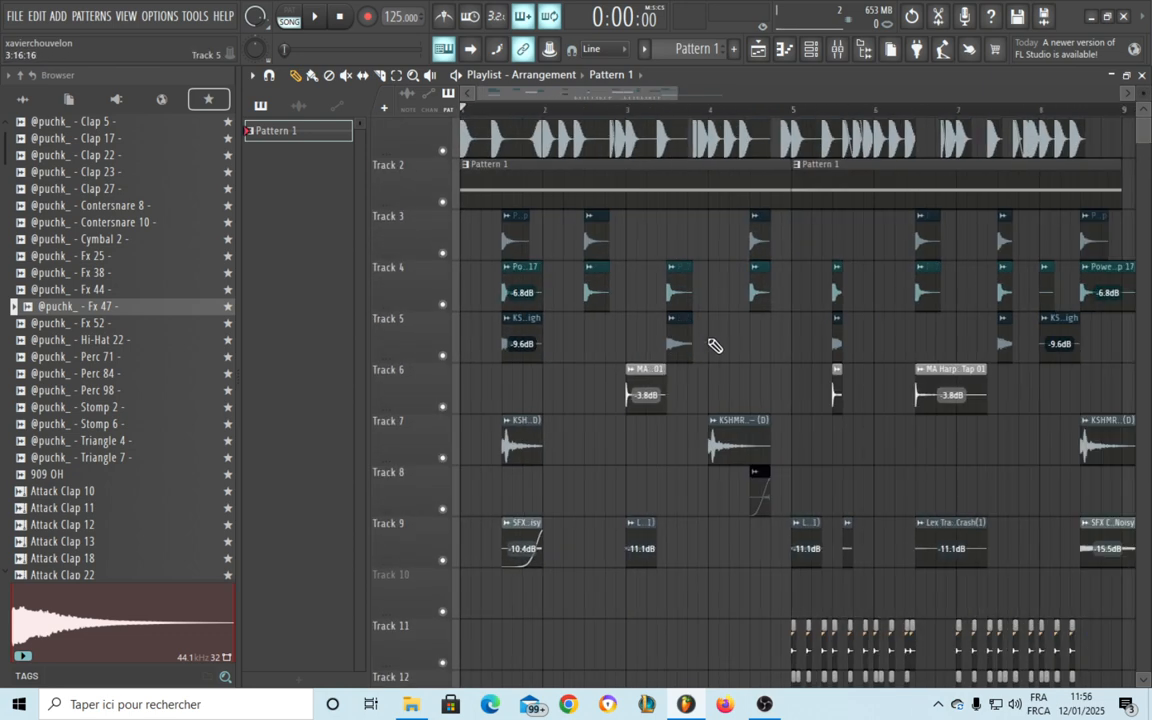
Review the complete layout of Tracks 1 to 13 with the bass pattern, from the opening bar through the SFX Cym Noisy ending
{"action": "scroll", "coordinate": [700, 321], "scroll_direction": "down", "scroll_amount": 3}
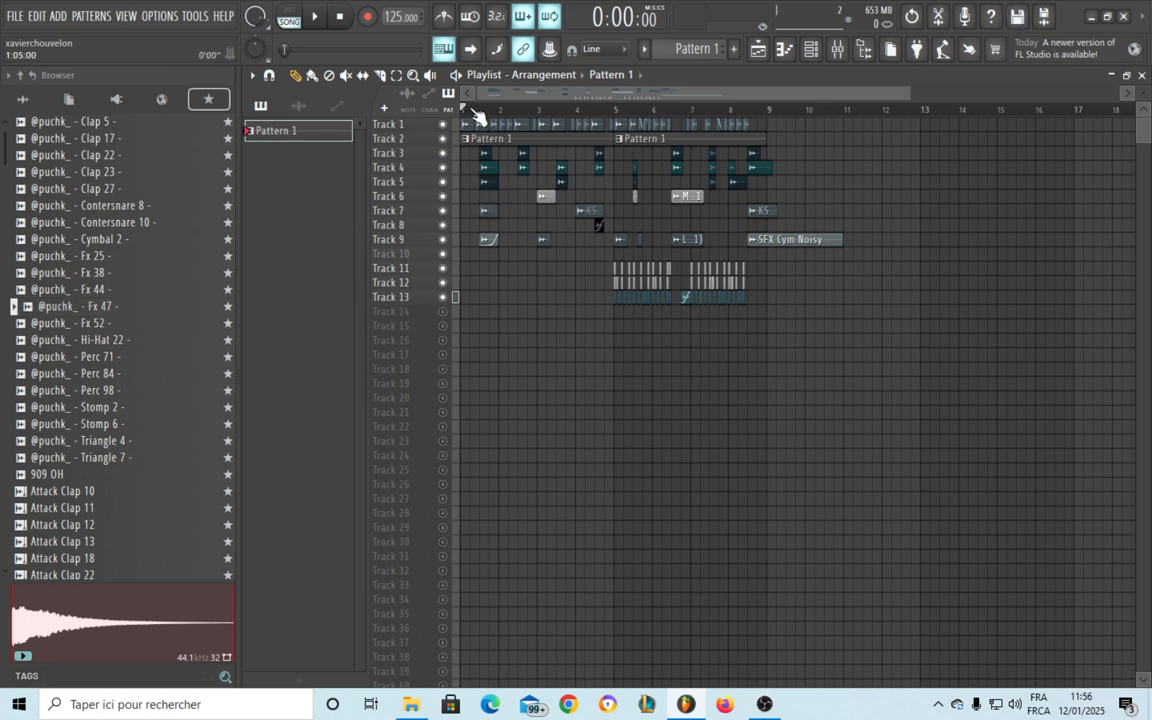
{"action": "scroll", "coordinate": [478, 115], "scroll_direction": "up", "scroll_amount": 4}
{"action": "scroll", "coordinate": [612, 262], "scroll_direction": "up", "scroll_amount": 4}
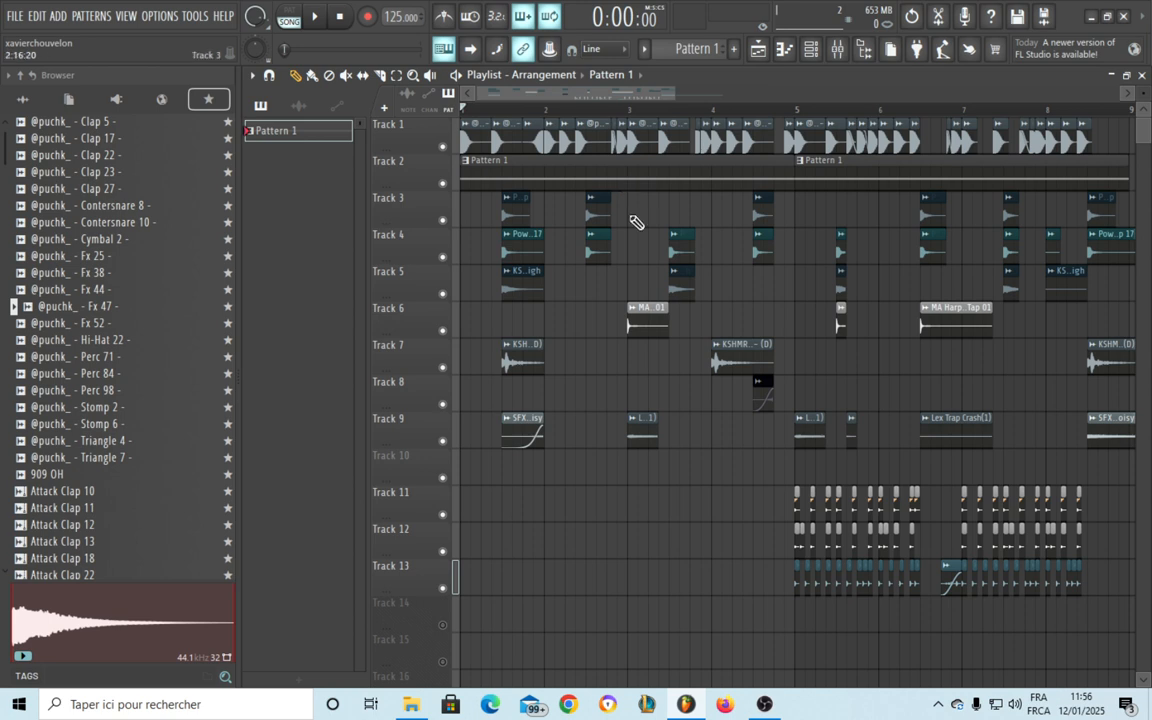
{"action": "scroll", "coordinate": [900, 300], "scroll_direction": "right", "scroll_amount": 2}
{"action": "scroll", "coordinate": [855, 319], "scroll_direction": "right", "scroll_amount": 2}
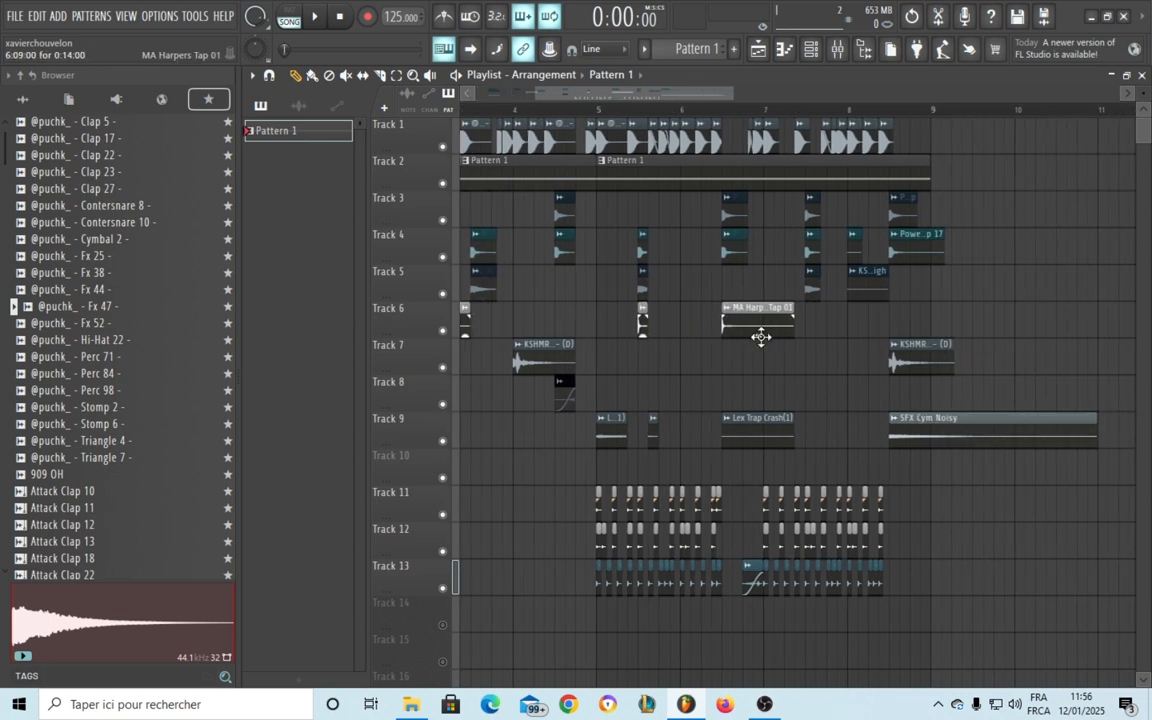
{"action": "scroll", "coordinate": [920, 450], "scroll_direction": "down", "scroll_amount": 1}
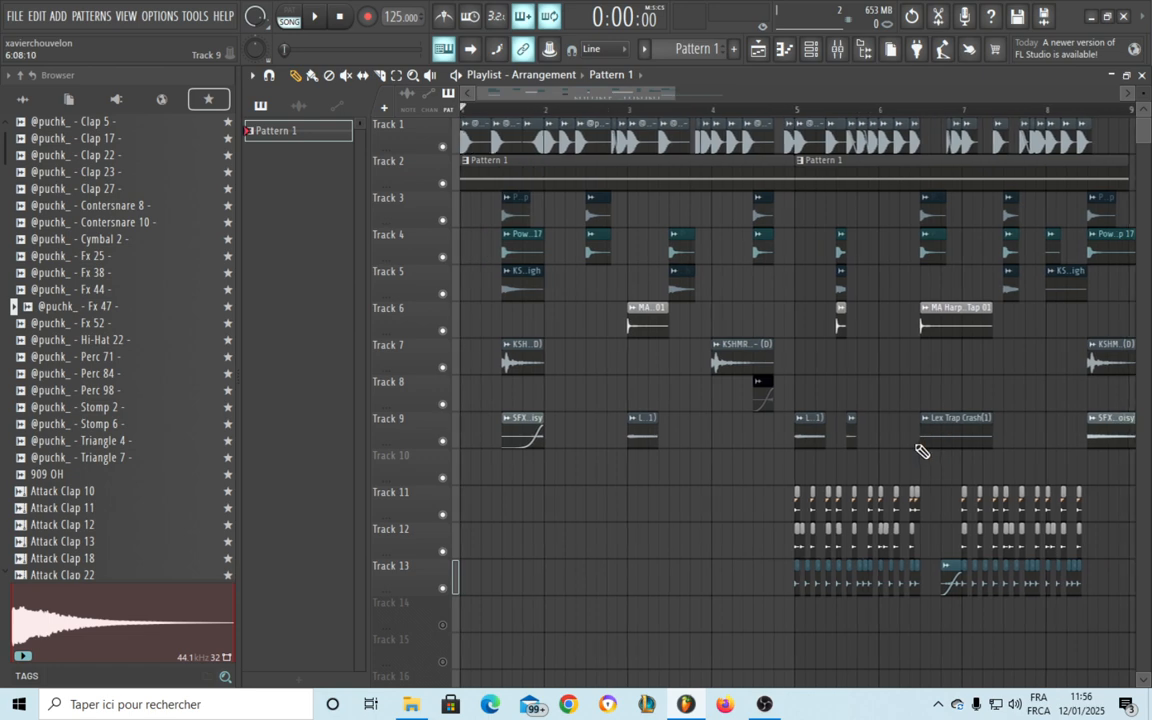
{"action": "scroll", "coordinate": [815, 415], "scroll_direction": "down", "scroll_amount": 1}
{"action": "scroll", "coordinate": [663, 337], "scroll_direction": "down", "scroll_amount": 2}
{"action": "scroll", "coordinate": [553, 213], "scroll_direction": "up", "scroll_amount": 1}
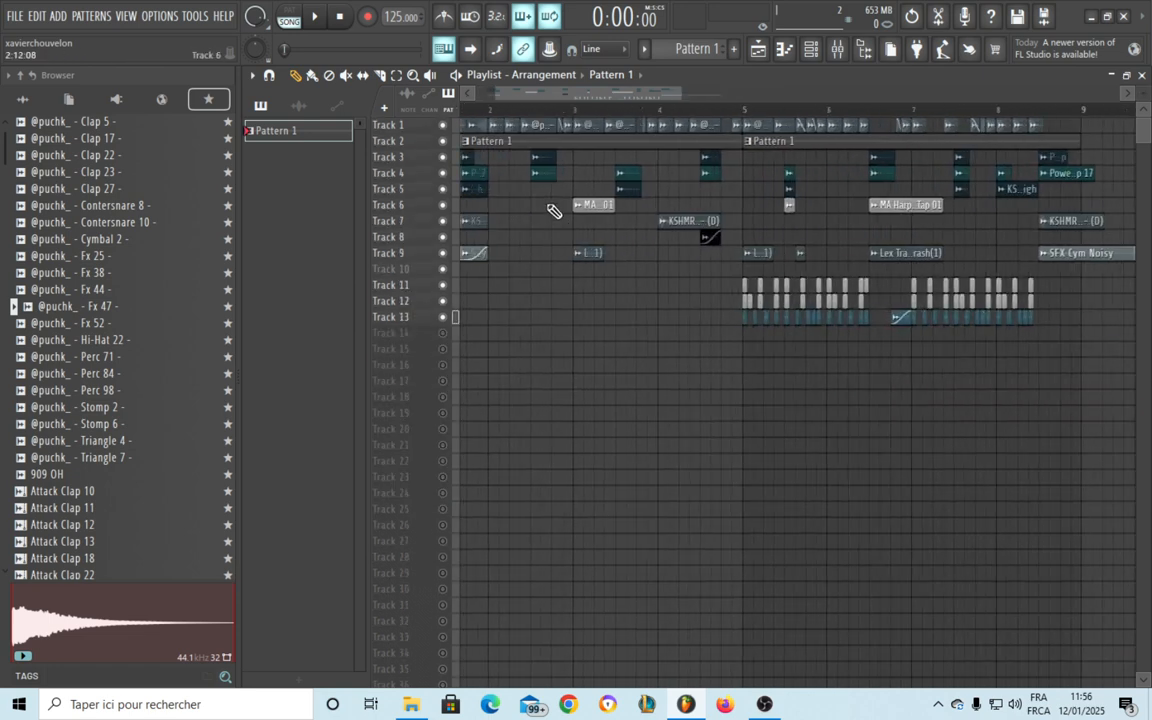
{"action": "scroll", "coordinate": [611, 235], "scroll_direction": "up", "scroll_amount": 3}
{"action": "left_click_drag", "start_coordinate": [643, 260], "coordinate": [806, 372]}
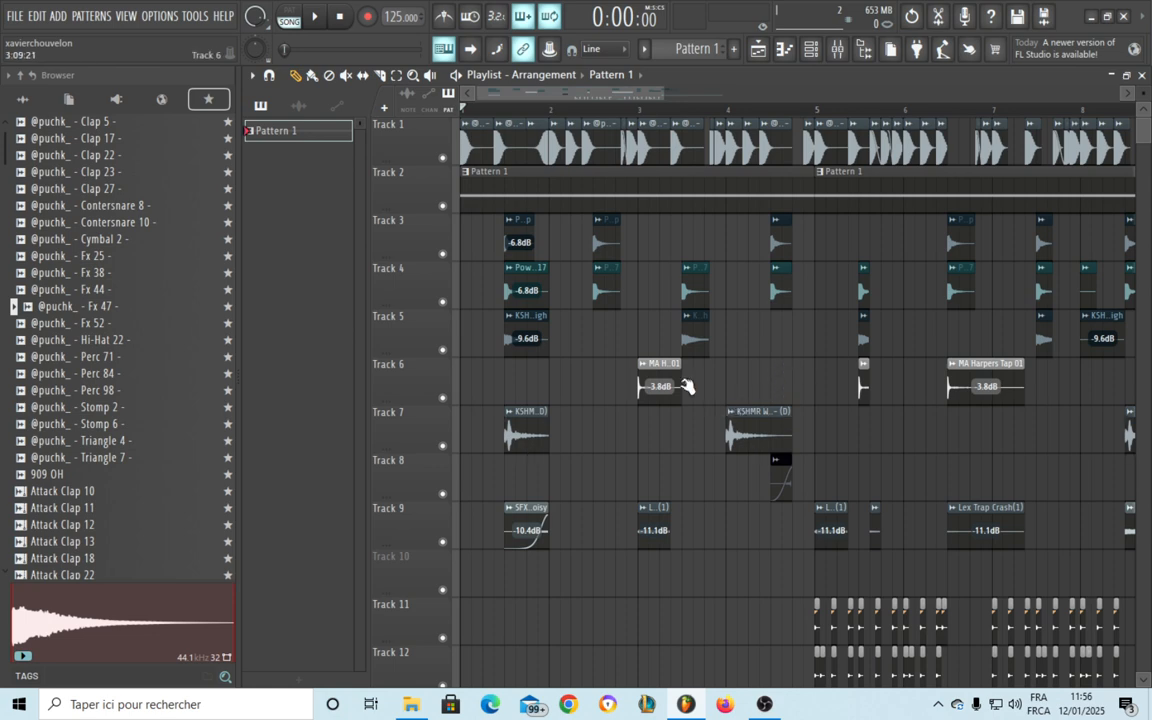
{"action": "left_click", "coordinate": [15, 18]}
{"action": "left_click", "coordinate": [602, 416]}
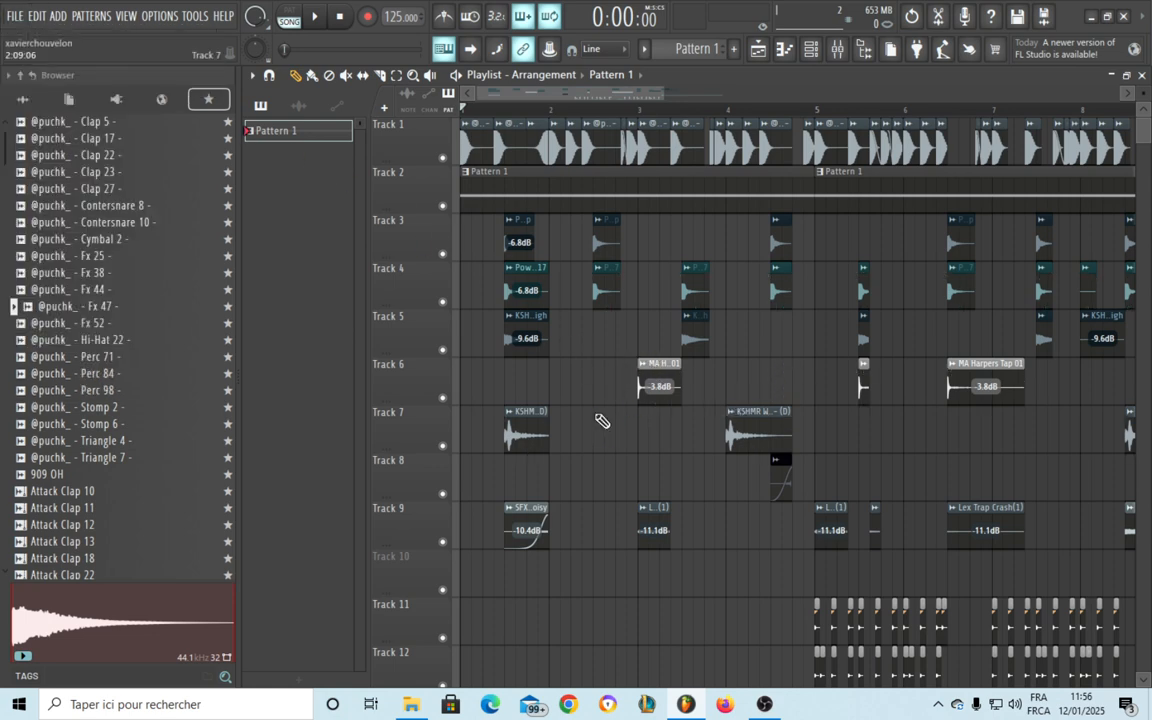